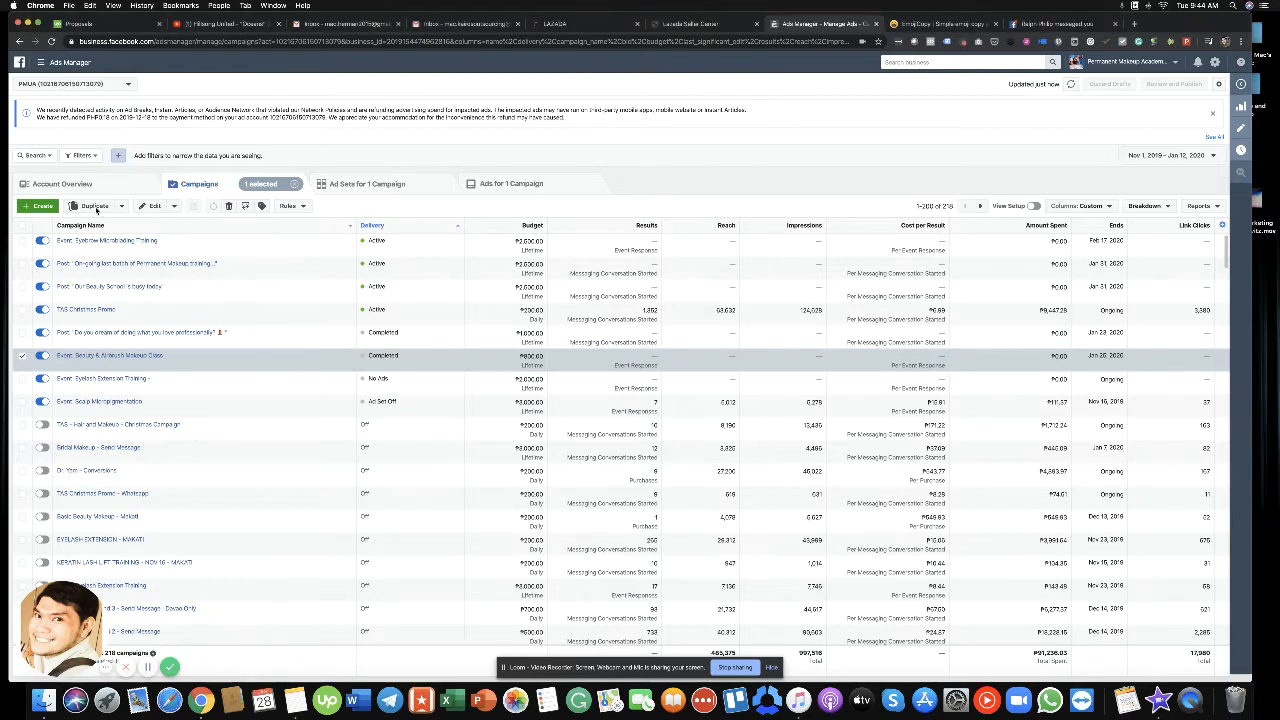
- Duplicate the selected Beauty & Airbrush Makeup Class campaign as one new campaign and set the copy's objective to Messages
left_click(95, 206)
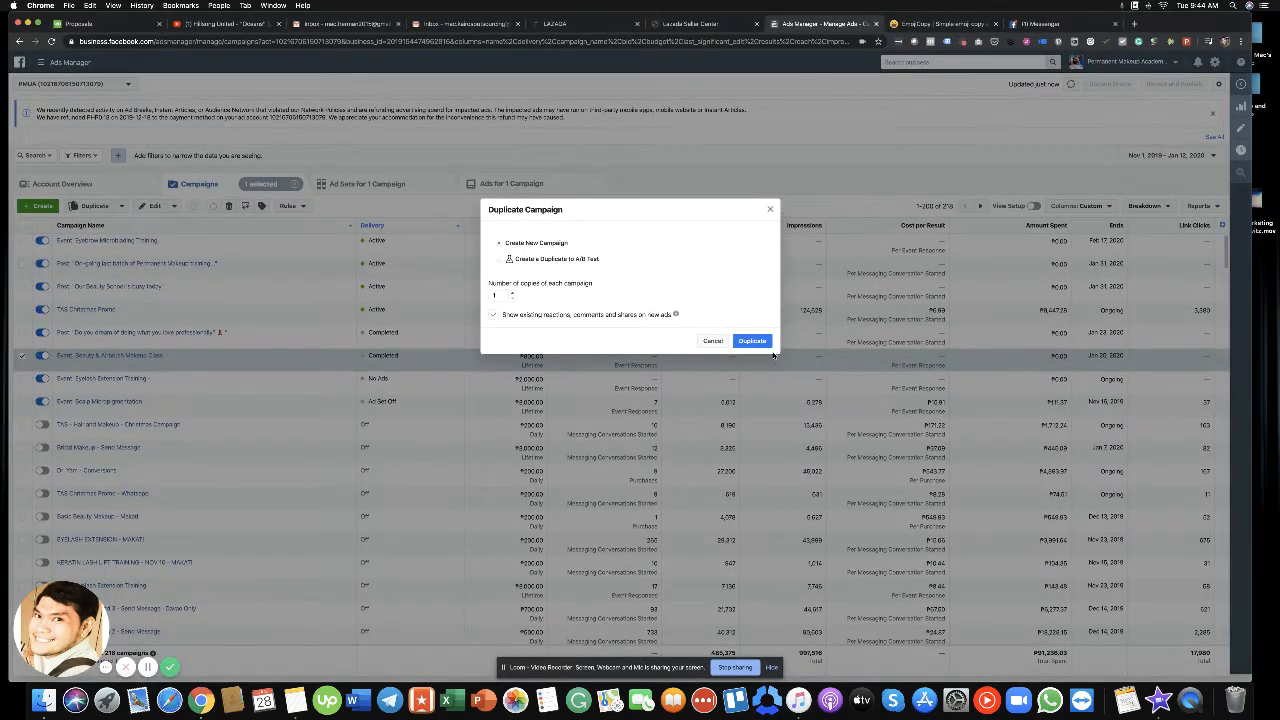
key("Return")
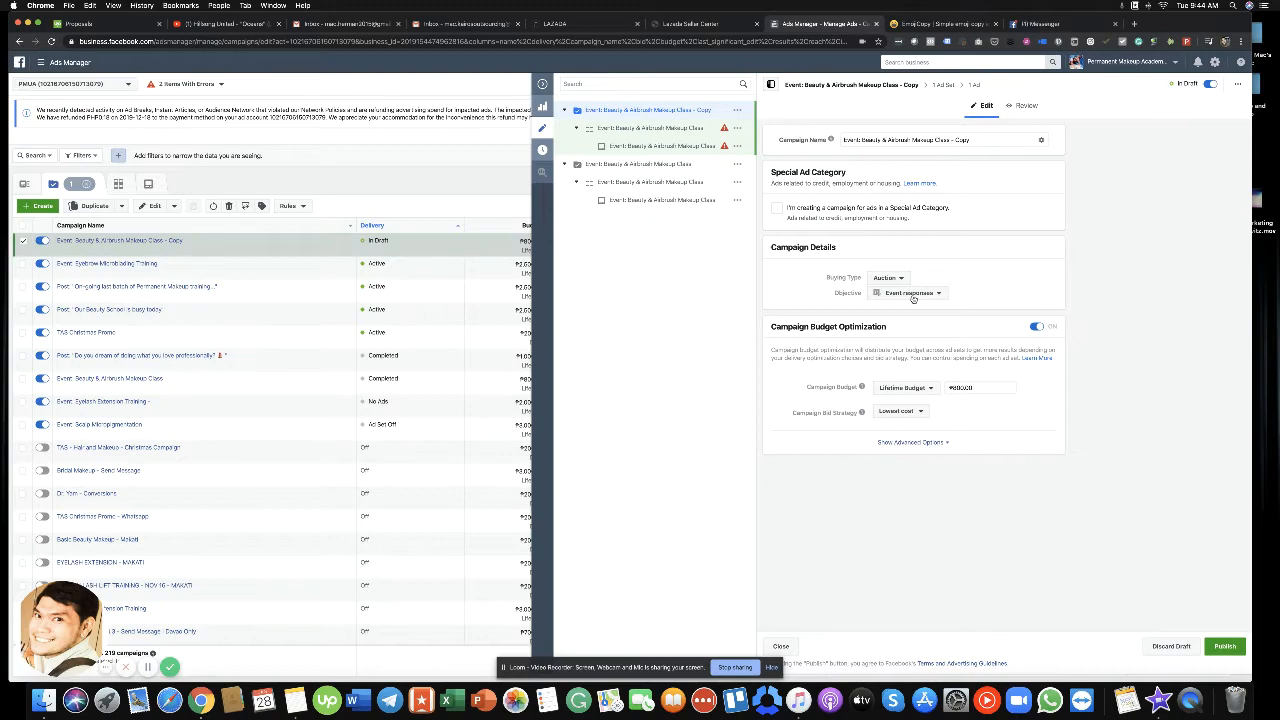
left_click(895, 292)
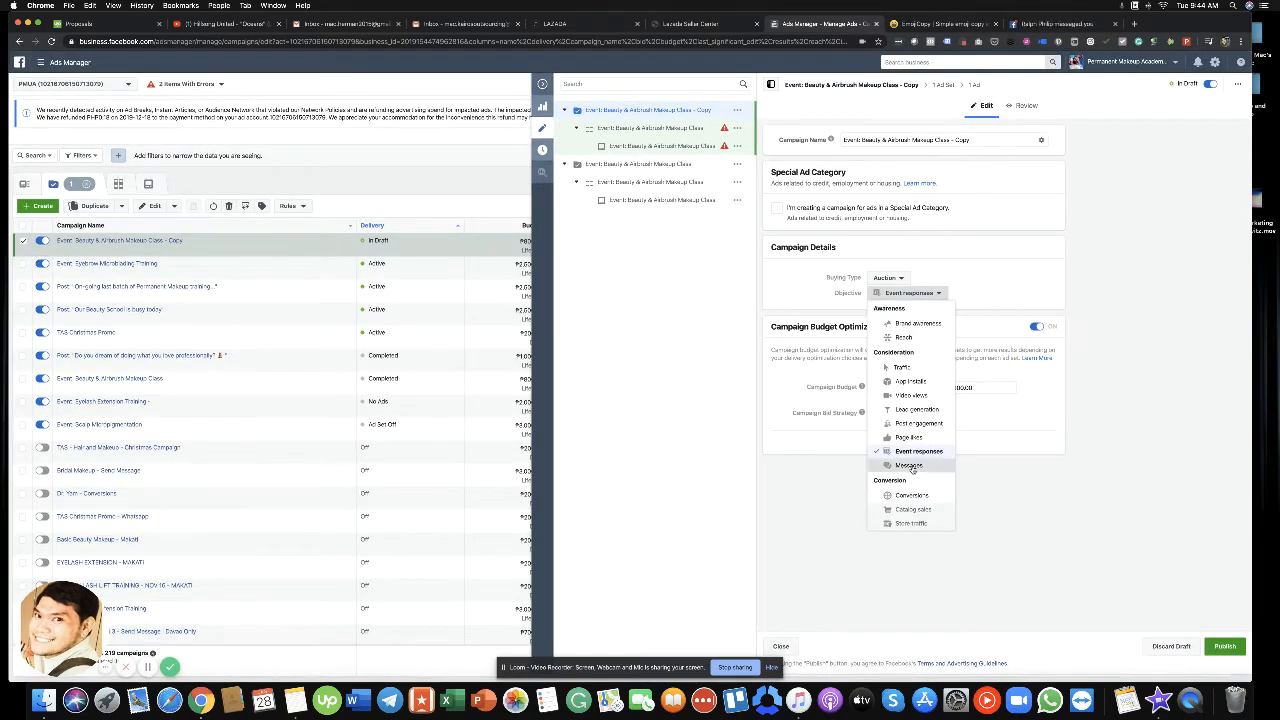
left_click(910, 465)
left_click(756, 305)
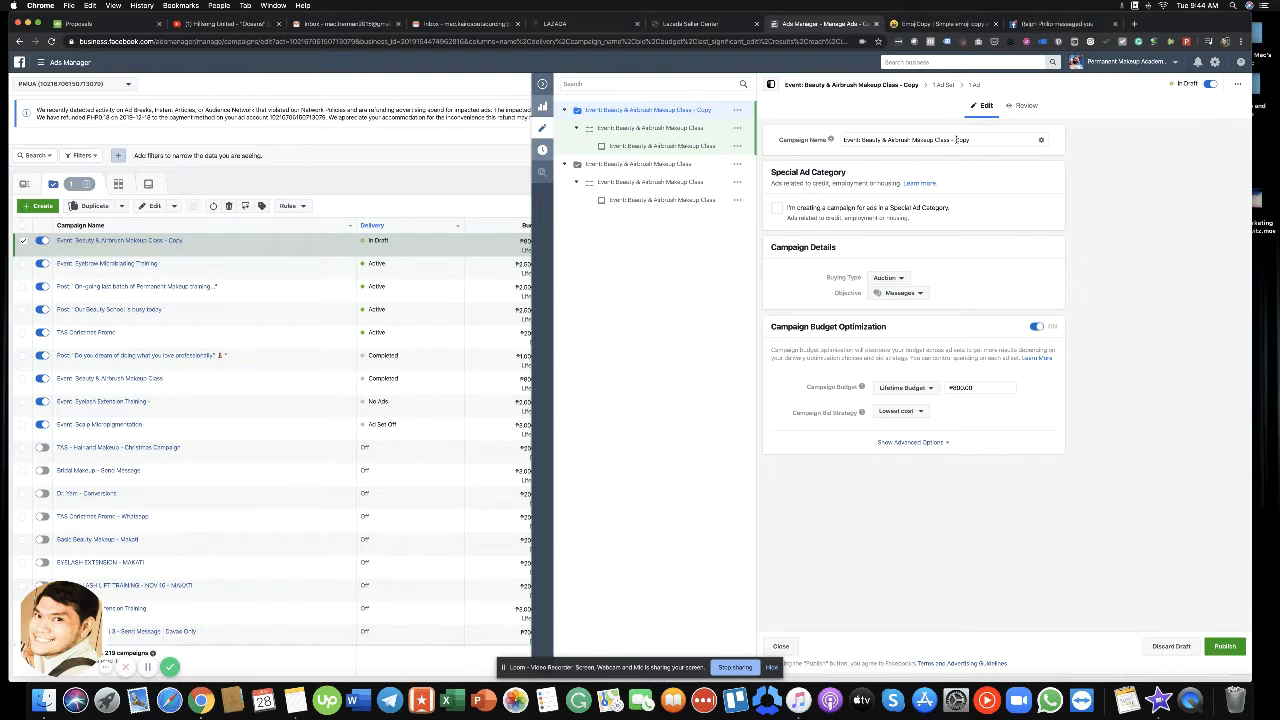
- Rename the campaign copy "Beauty & Airbrush Makeup Class - Retargeting Ad - Page Engagement", publish it and close its editor
left_click_drag(956, 141, 1016, 145)
type("Kata")
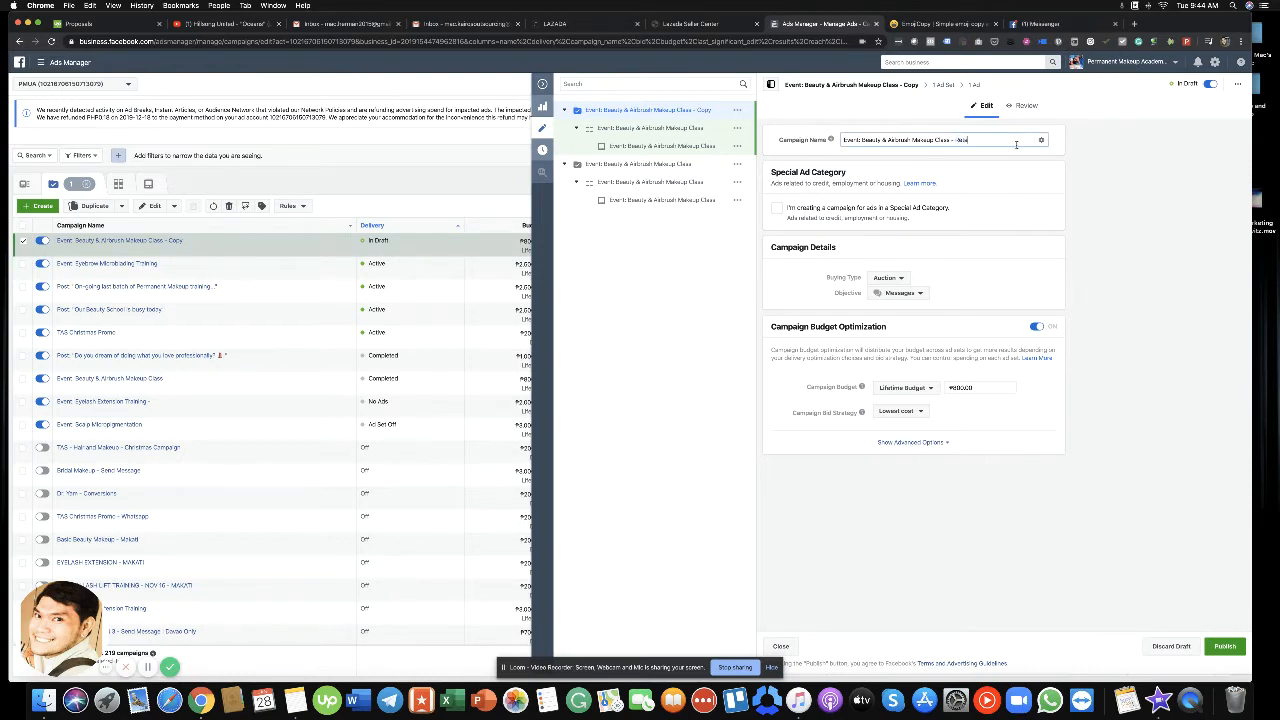
type("ngas Ad - Page Engagement")
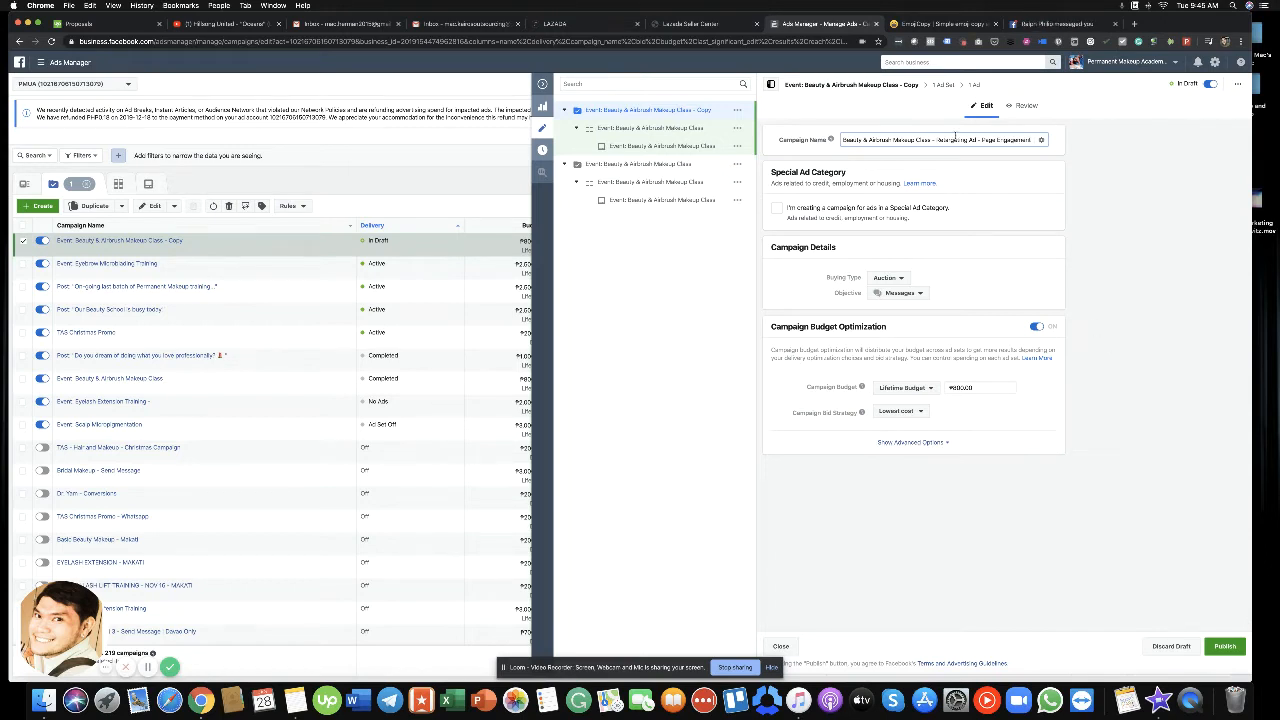
left_click_drag(953, 139, 753, 138)
left_click_drag(861, 140, 820, 139)
key("BackSpace")
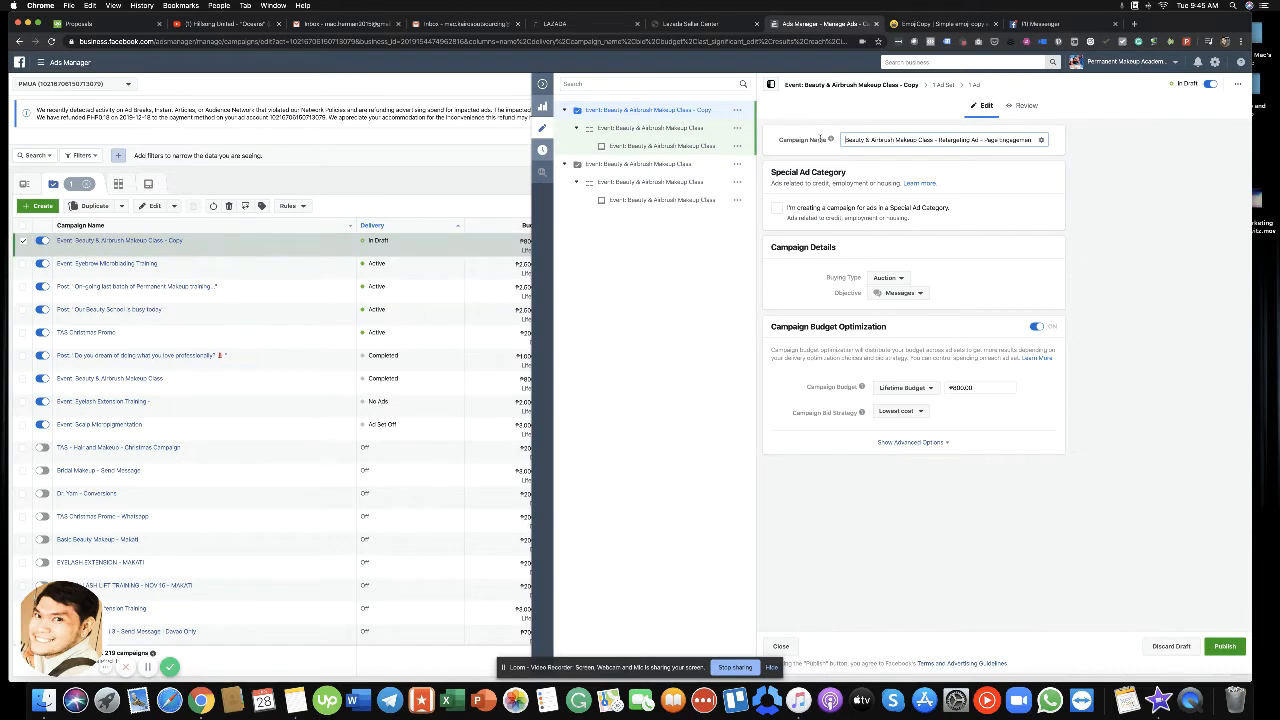
key("Delete")
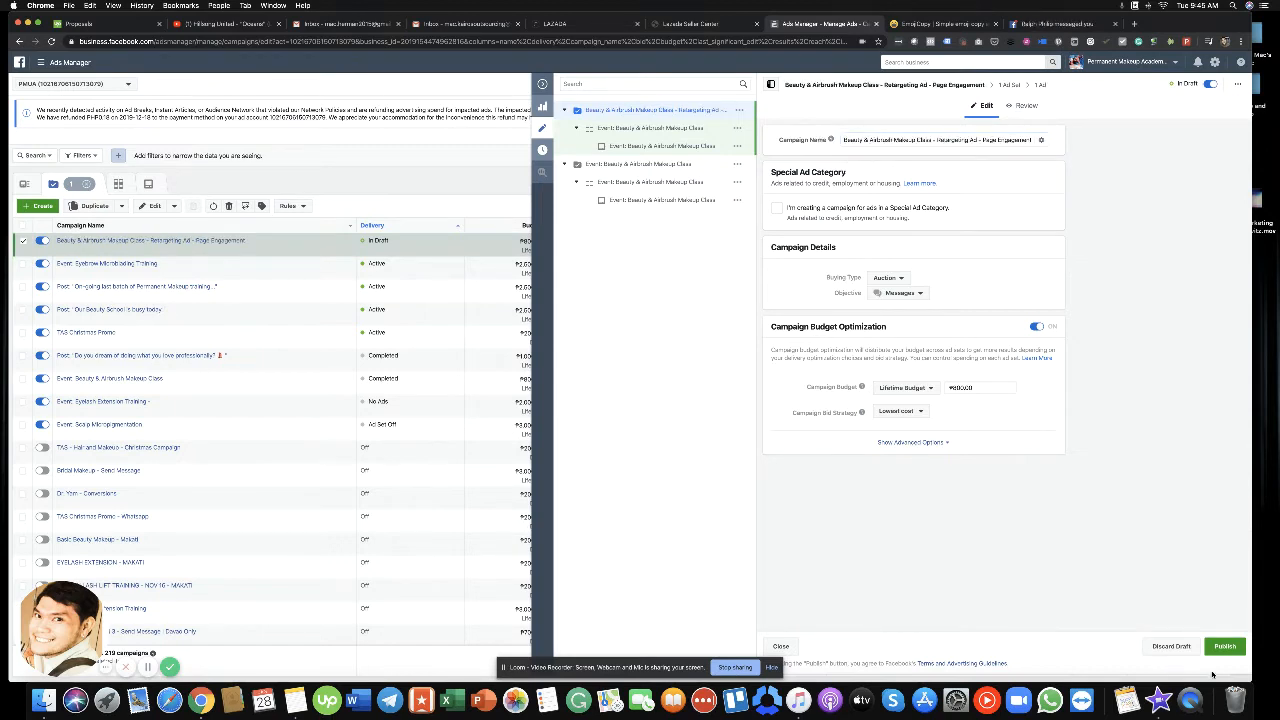
left_click(1225, 646)
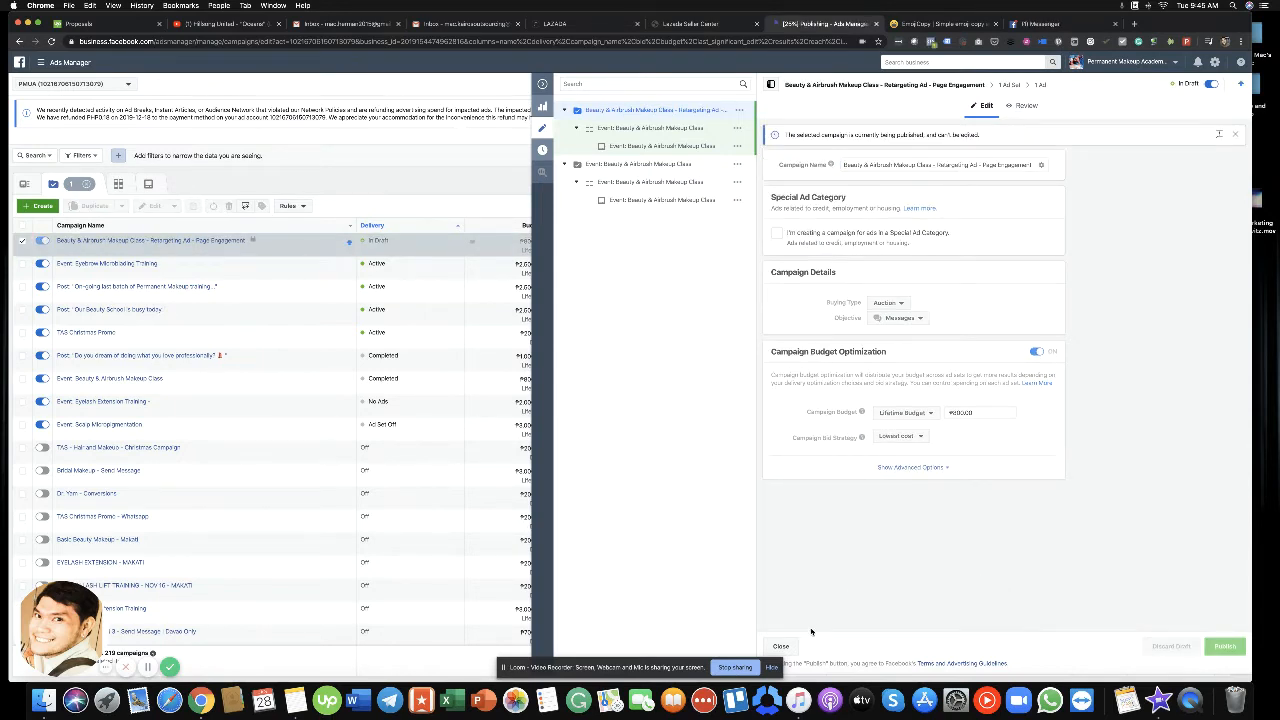
left_click(780, 646)
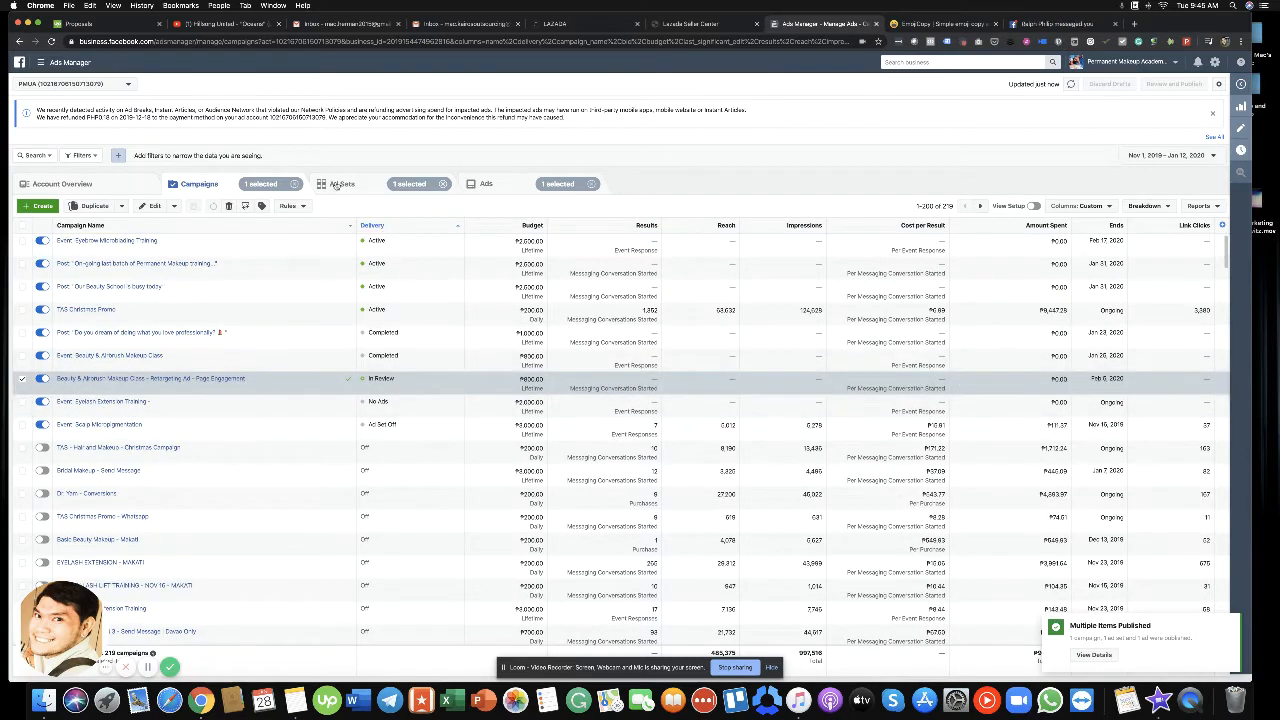
- Open the new retargeting campaign's ad set for editing and start a new custom audience sourced from the Facebook Page
left_click(340, 185)
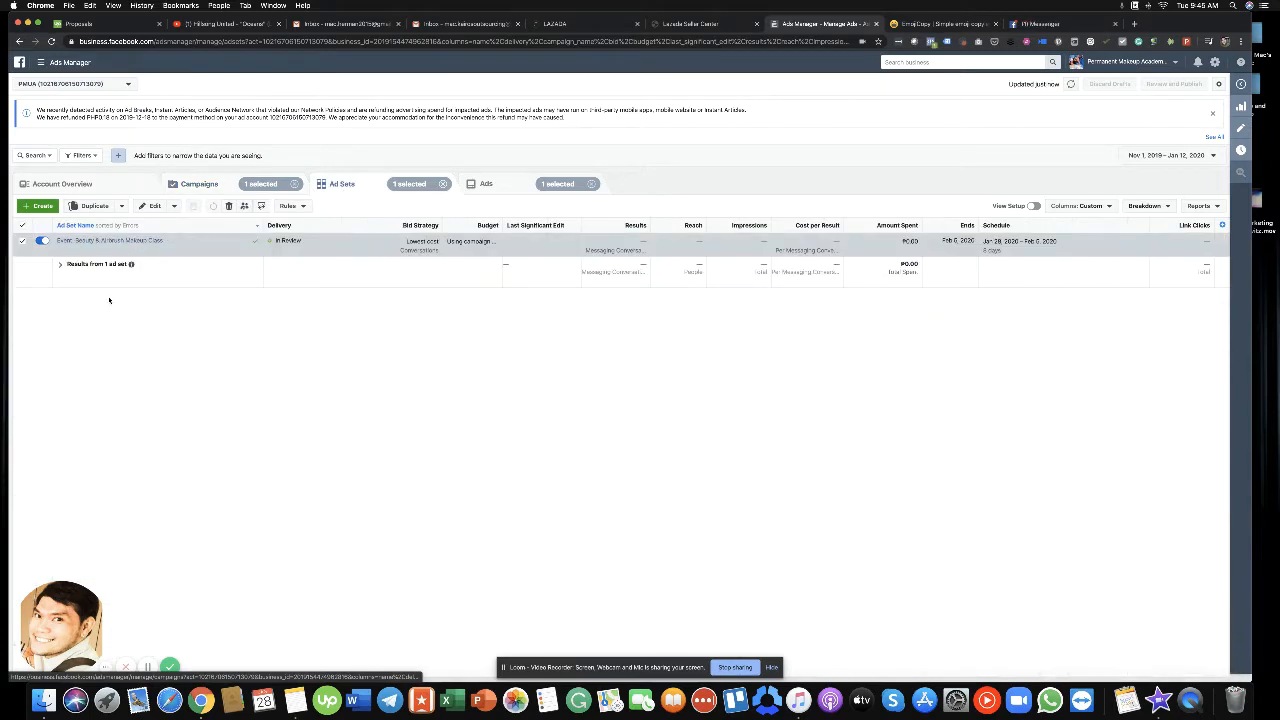
left_click(152, 207)
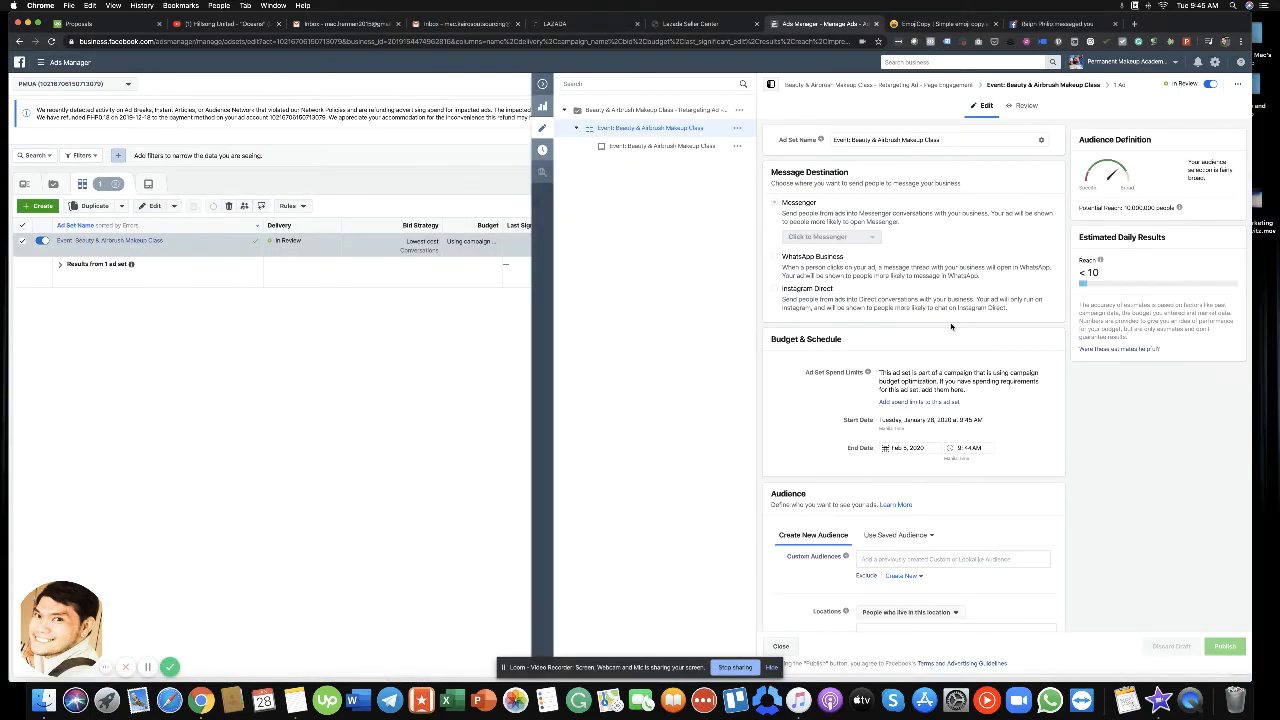
scroll(951, 328, "down", 5)
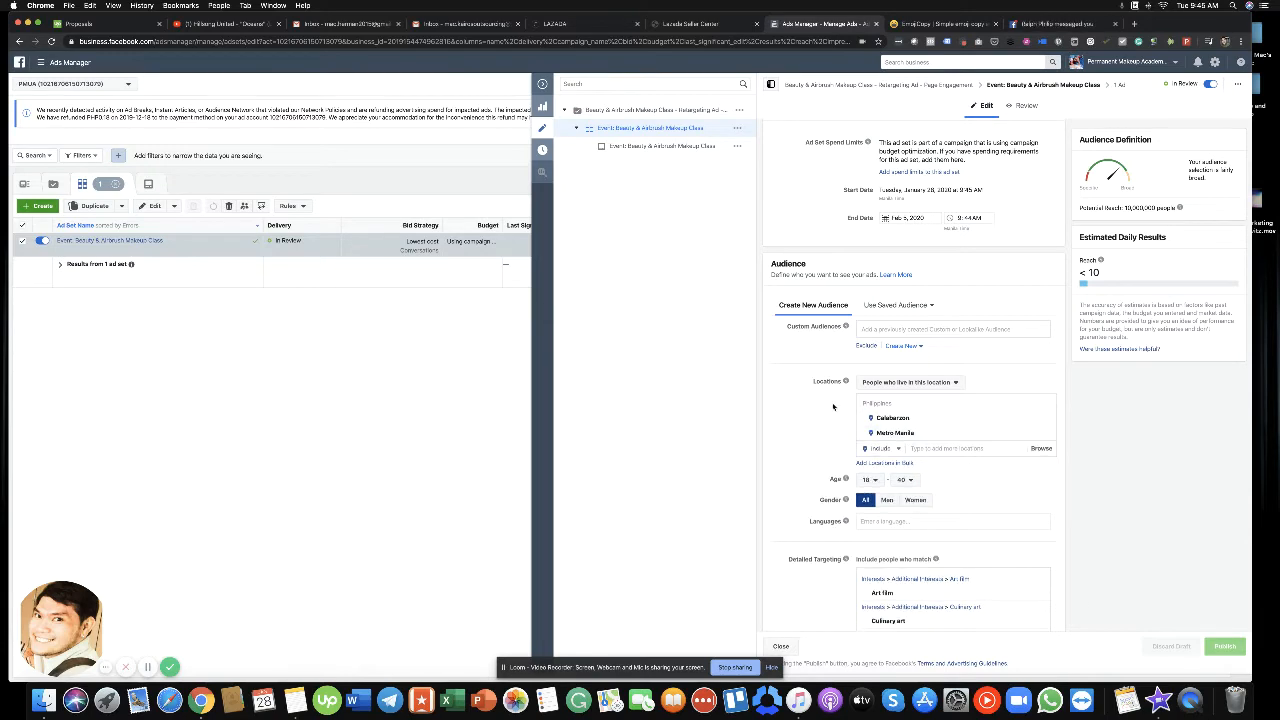
left_click(900, 346)
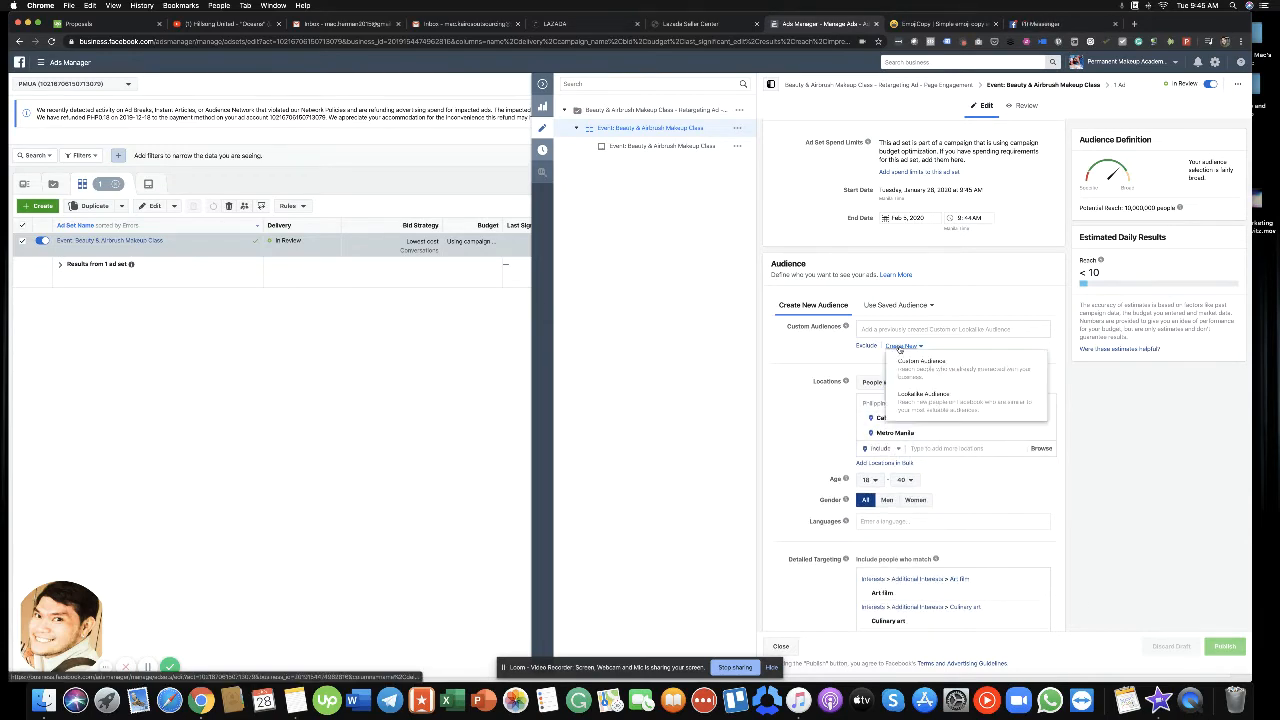
left_click(916, 366)
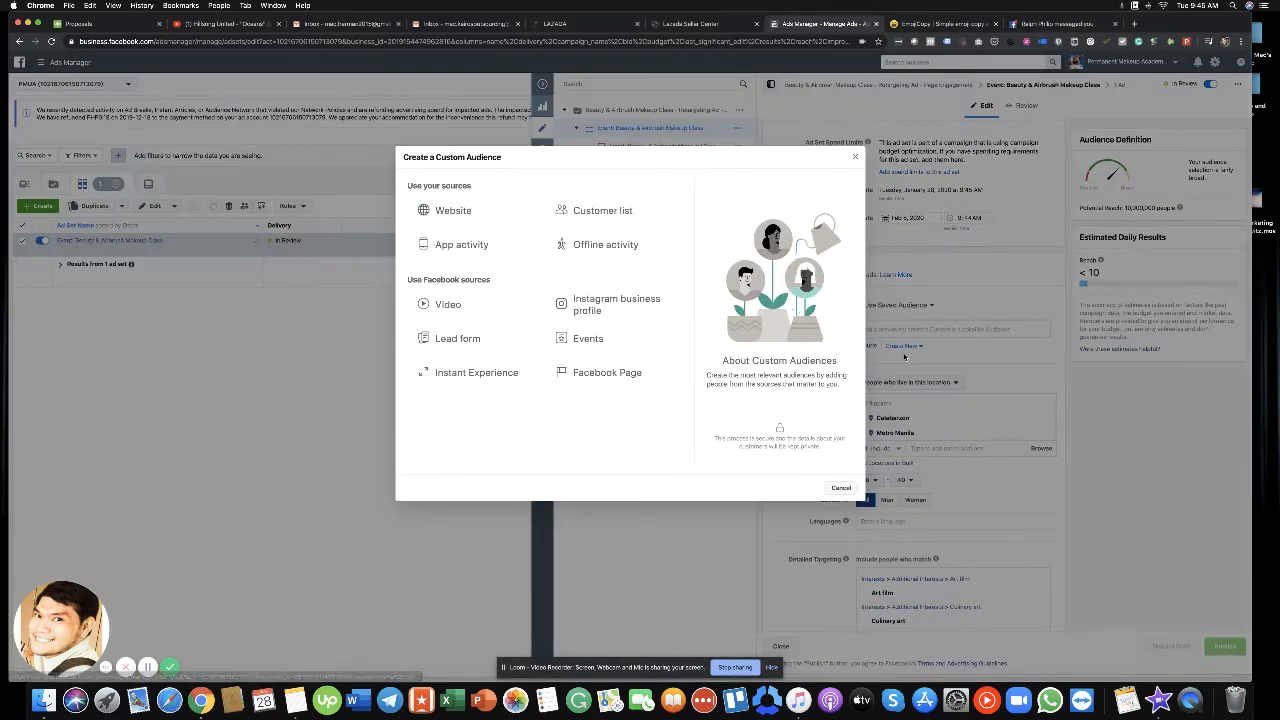
left_click(605, 373)
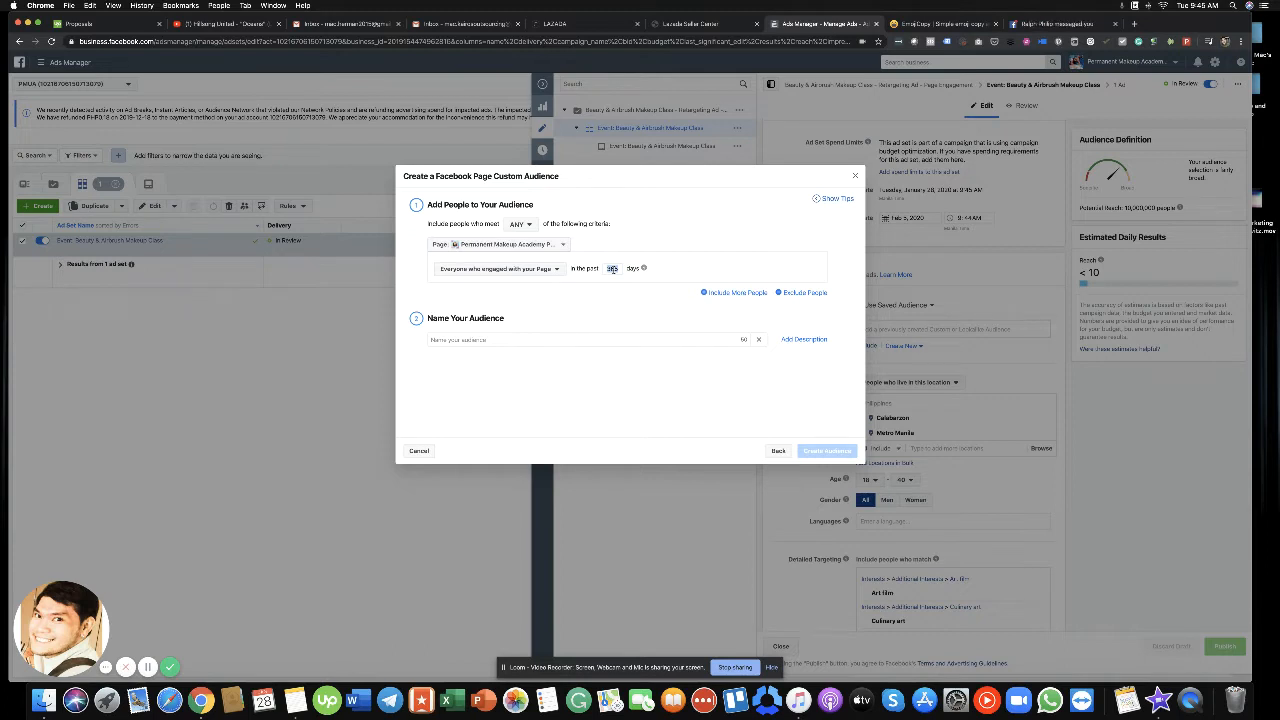
- Create the custom audience of everyone who engaged with the Page, naming it "Page Engagement 90 days"
left_click(573, 341)
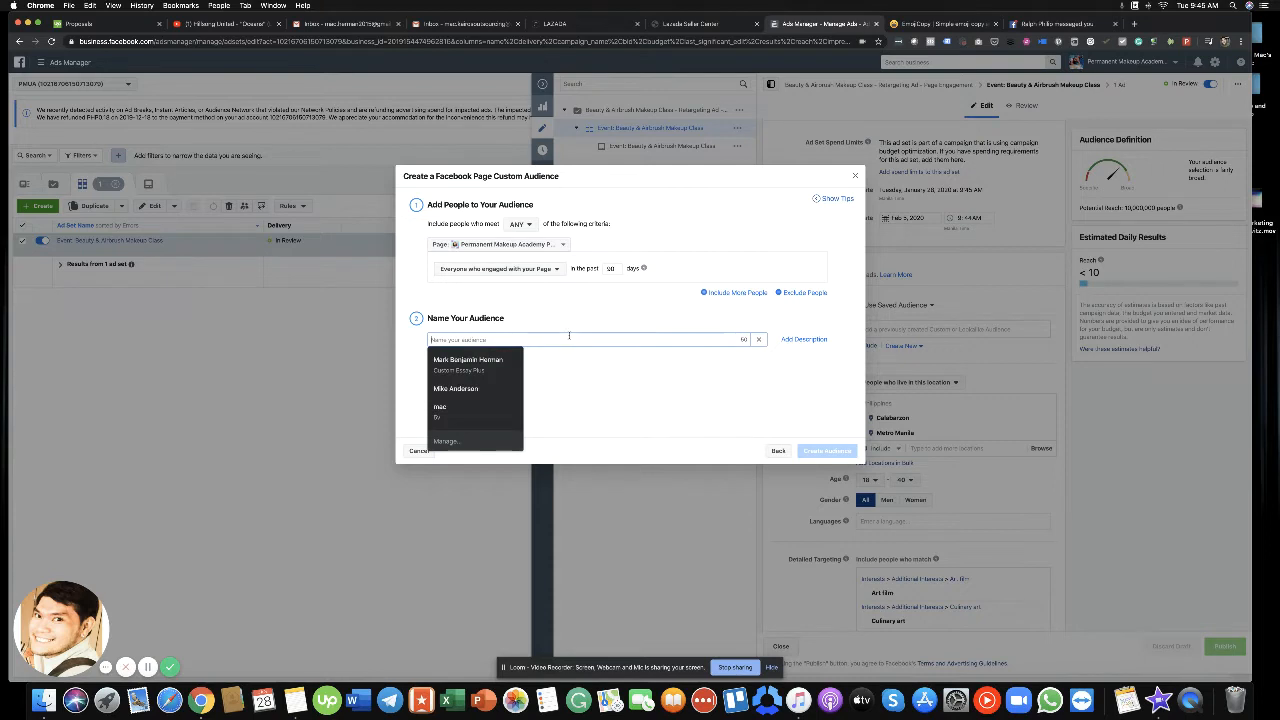
left_click(548, 269)
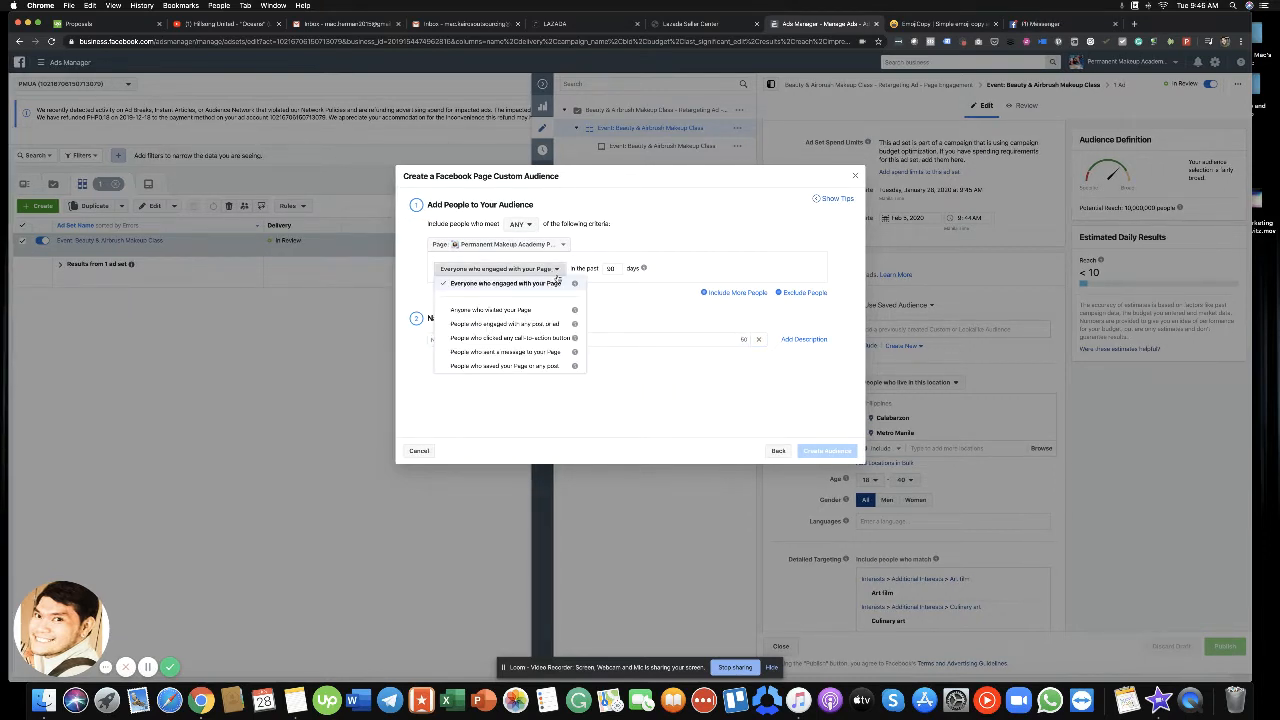
left_click(545, 341)
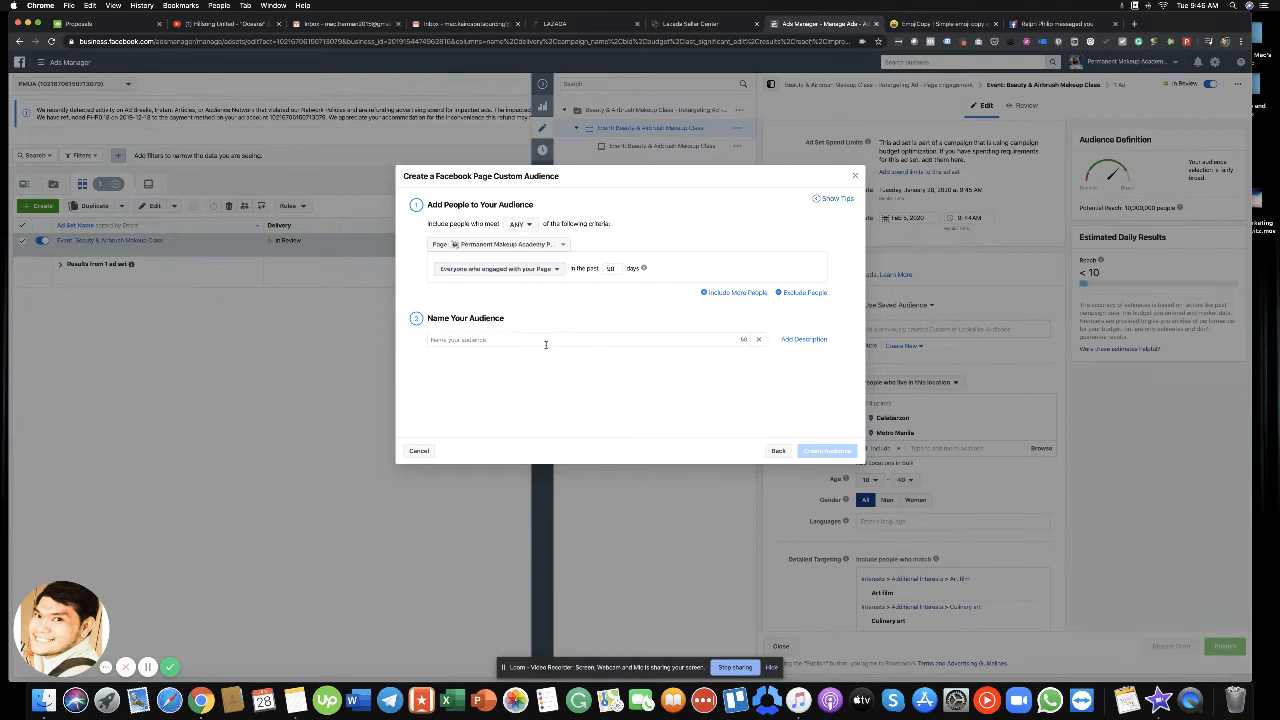
type("Page")
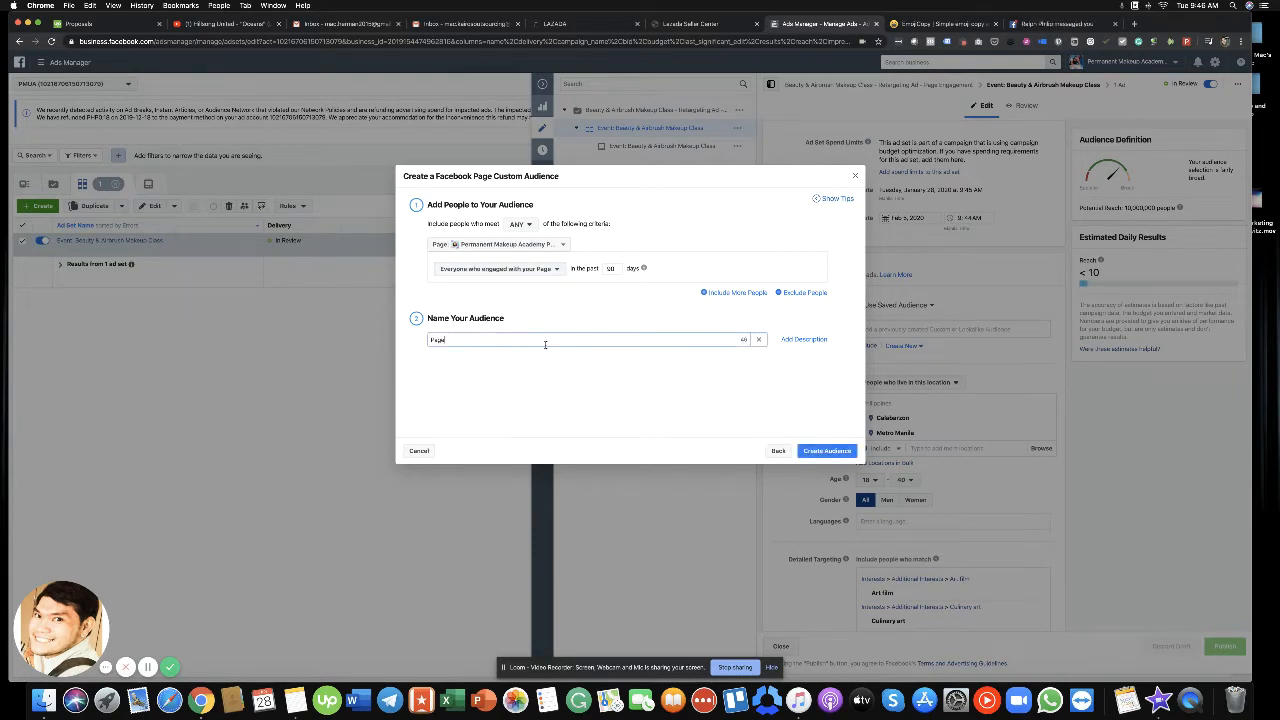
type(" Engagement 90 days")
left_click(822, 451)
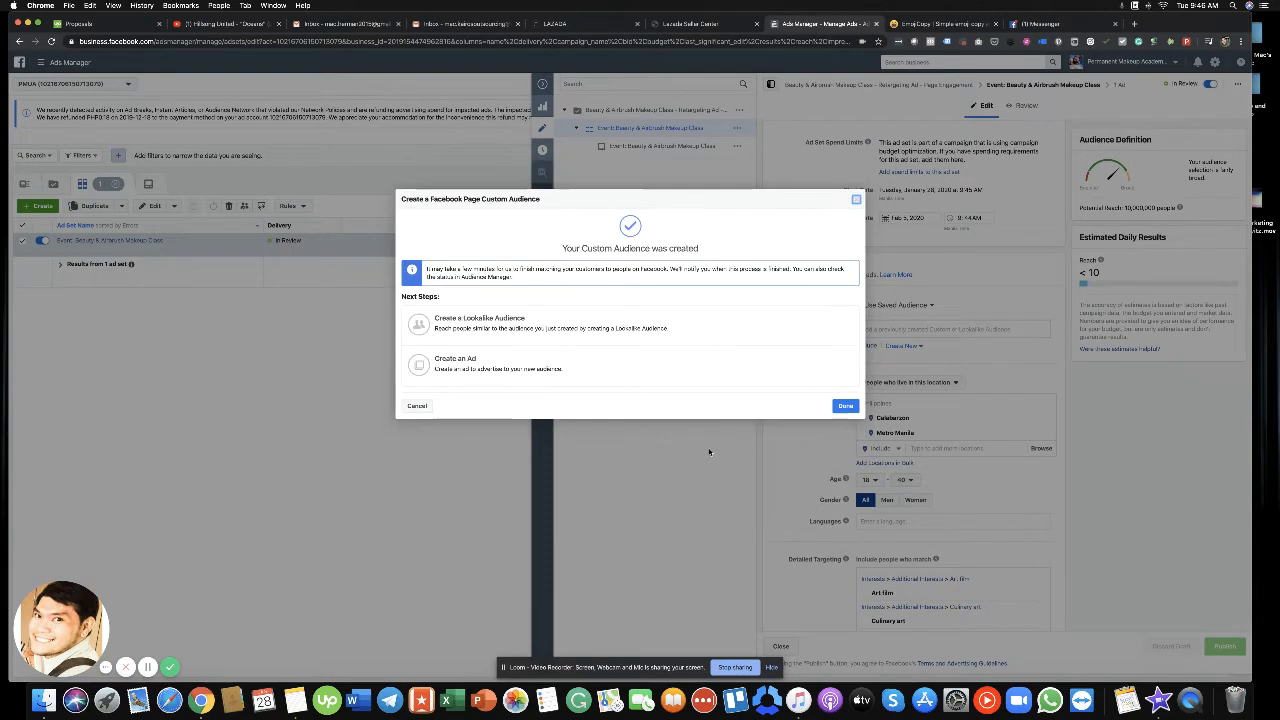
left_click(845, 405)
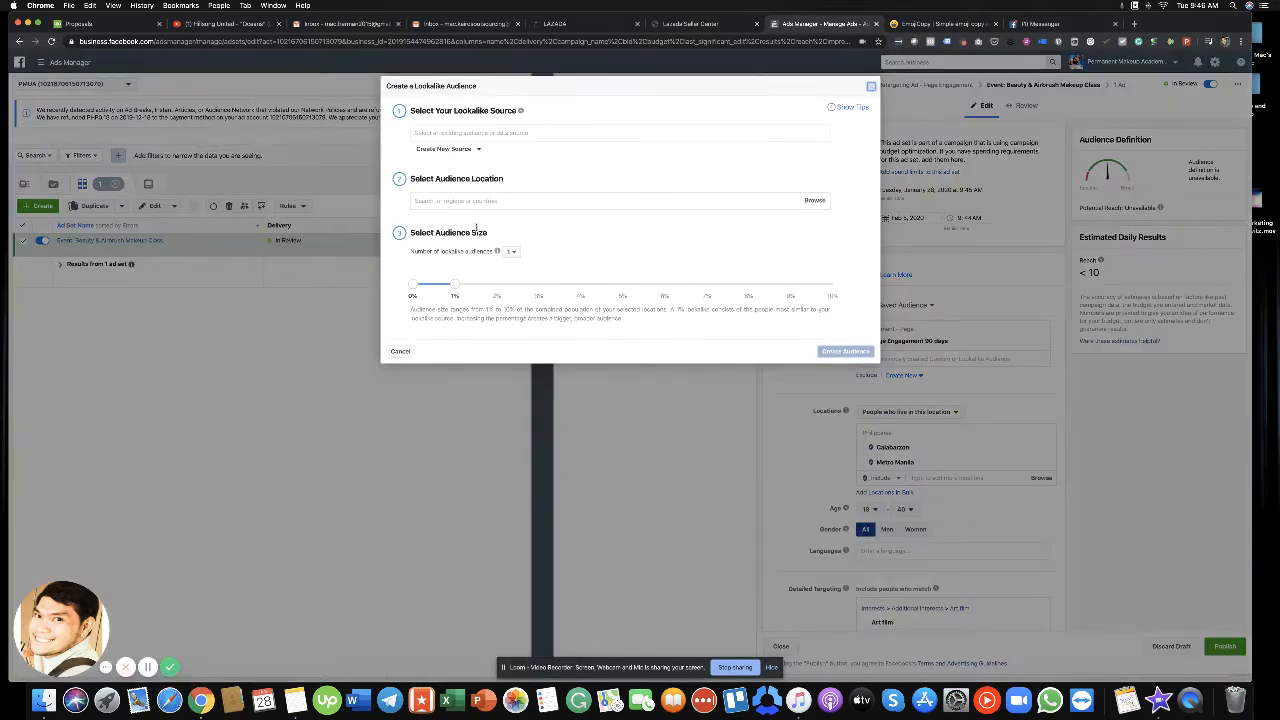
- Try to create a lookalike audience from the Default Offline Event Set For Permanent Makeup Academy PH, check the alternative sources, and cancel
left_click(492, 134)
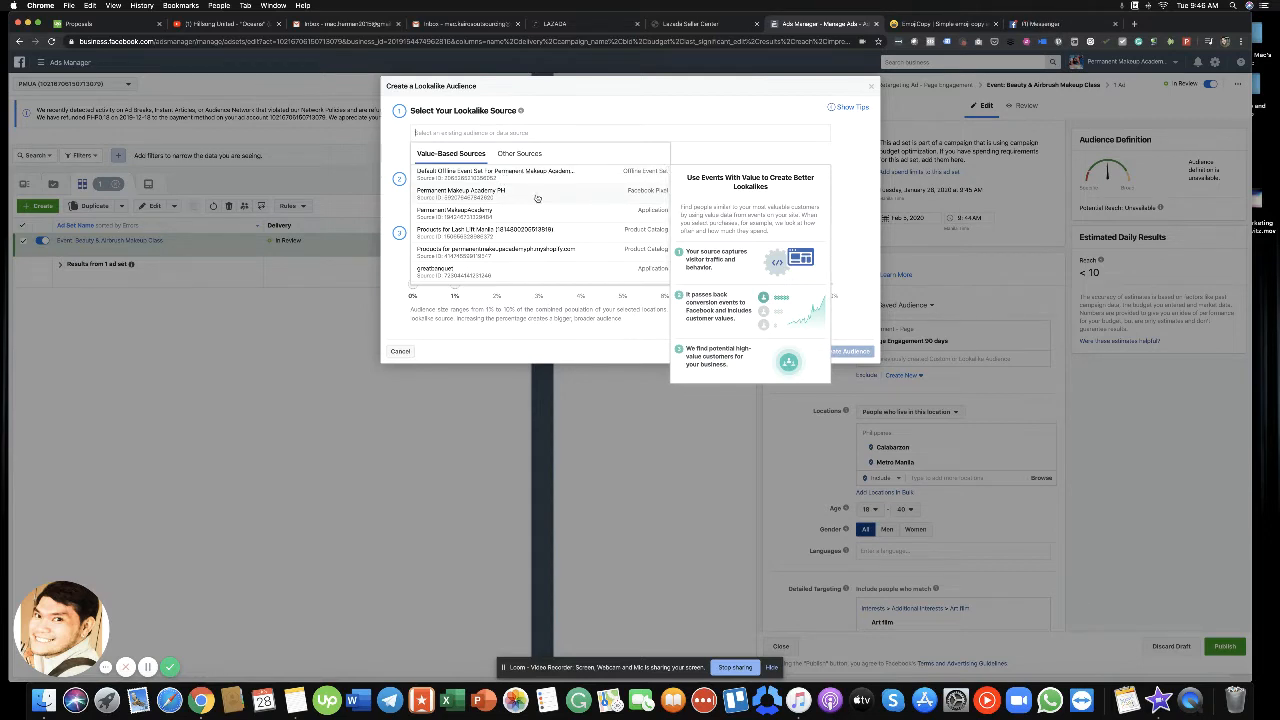
left_click(535, 177)
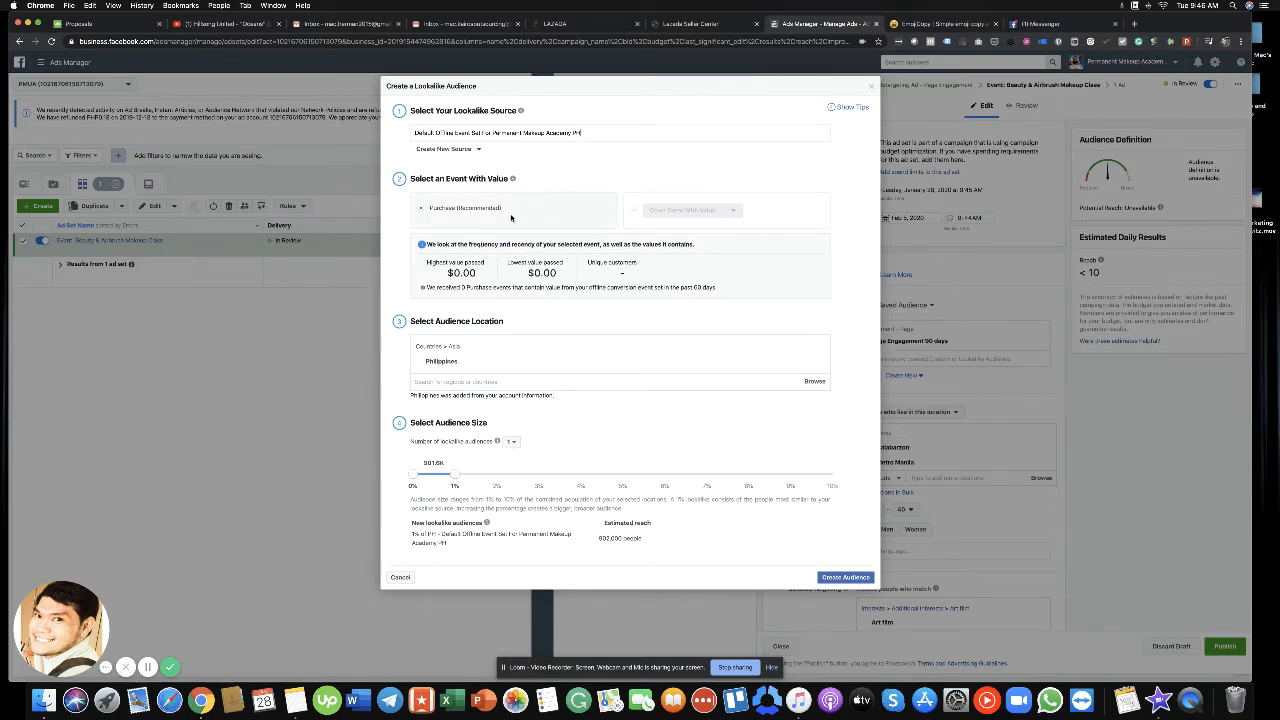
left_click(527, 130)
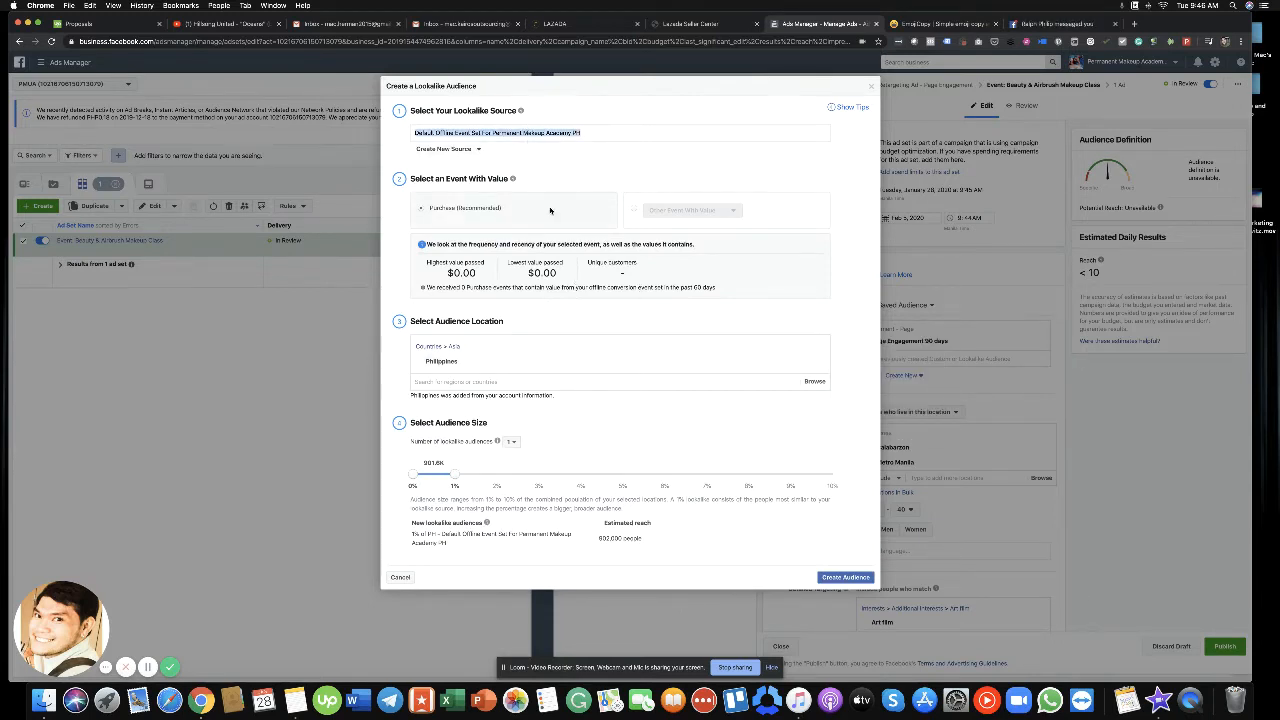
left_click(468, 149)
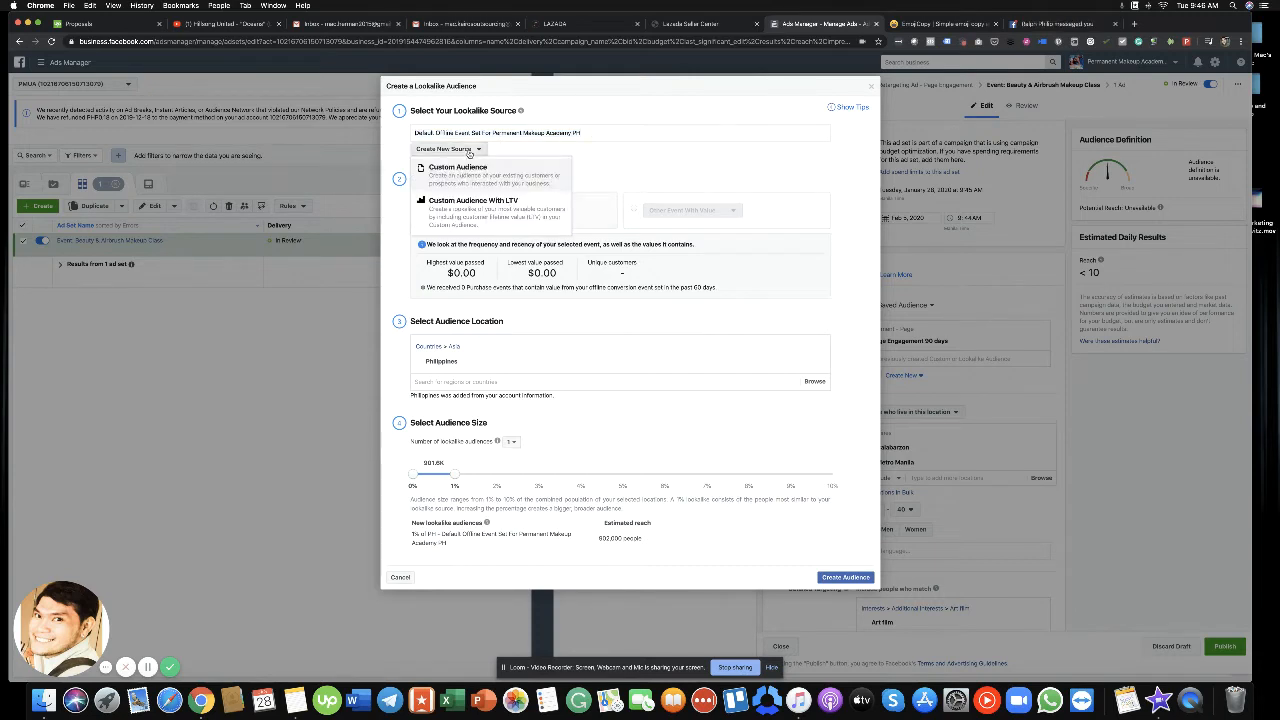
left_click(648, 134)
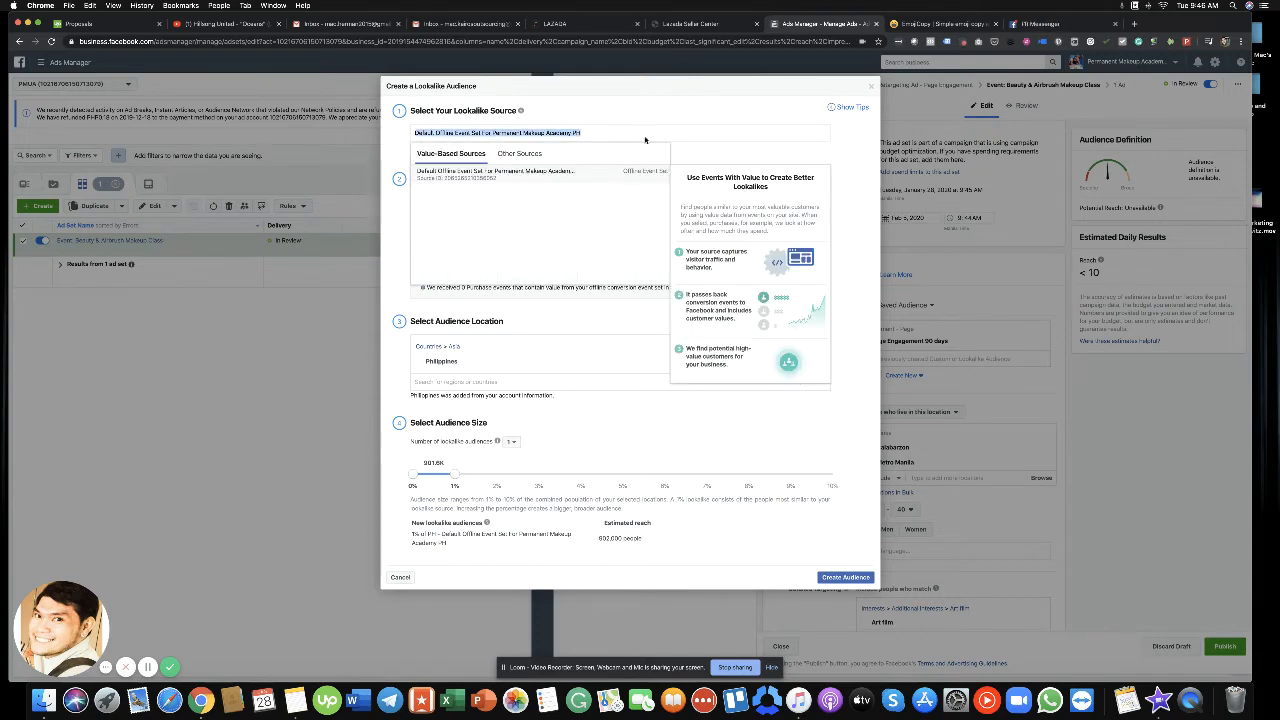
left_click(587, 411)
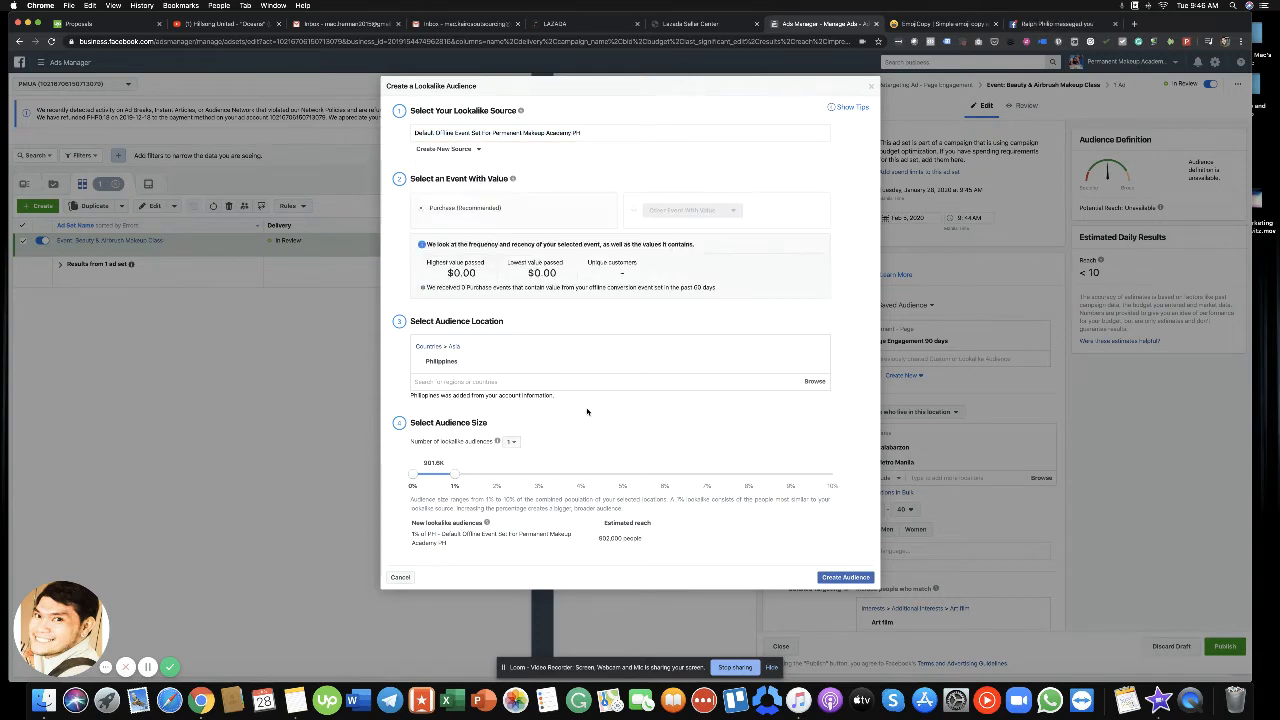
left_click(848, 578)
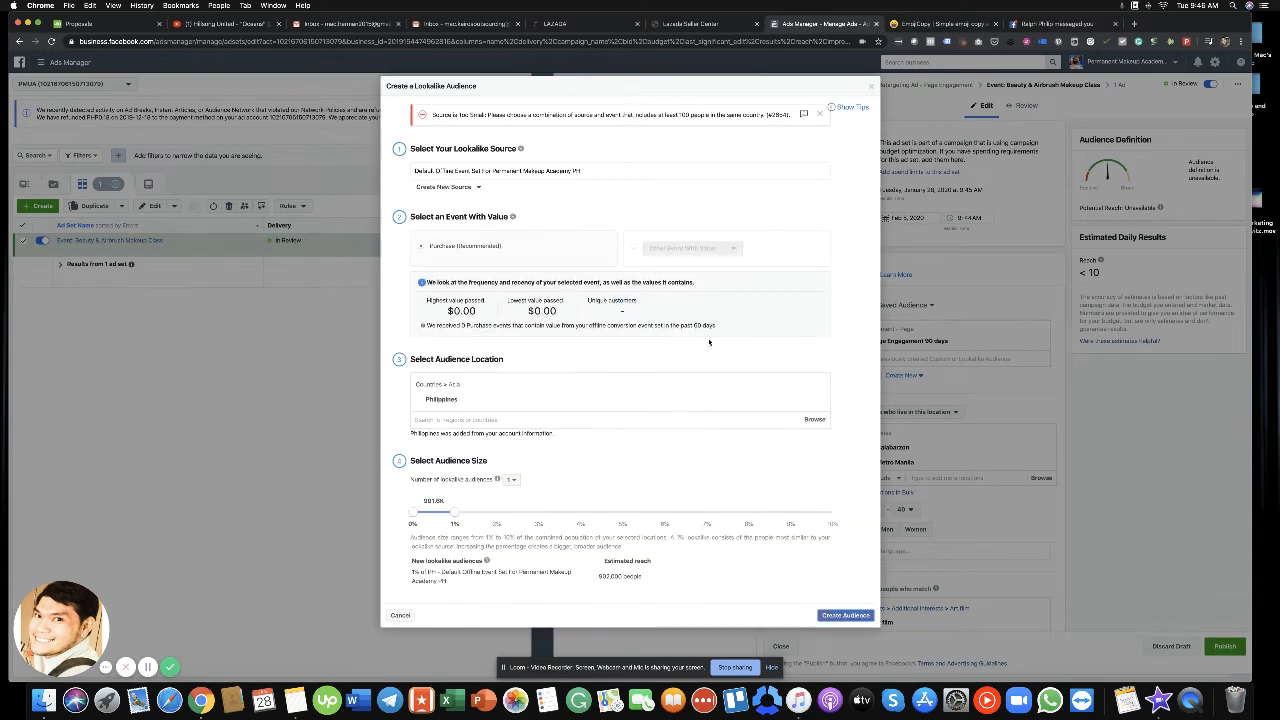
left_click(600, 170)
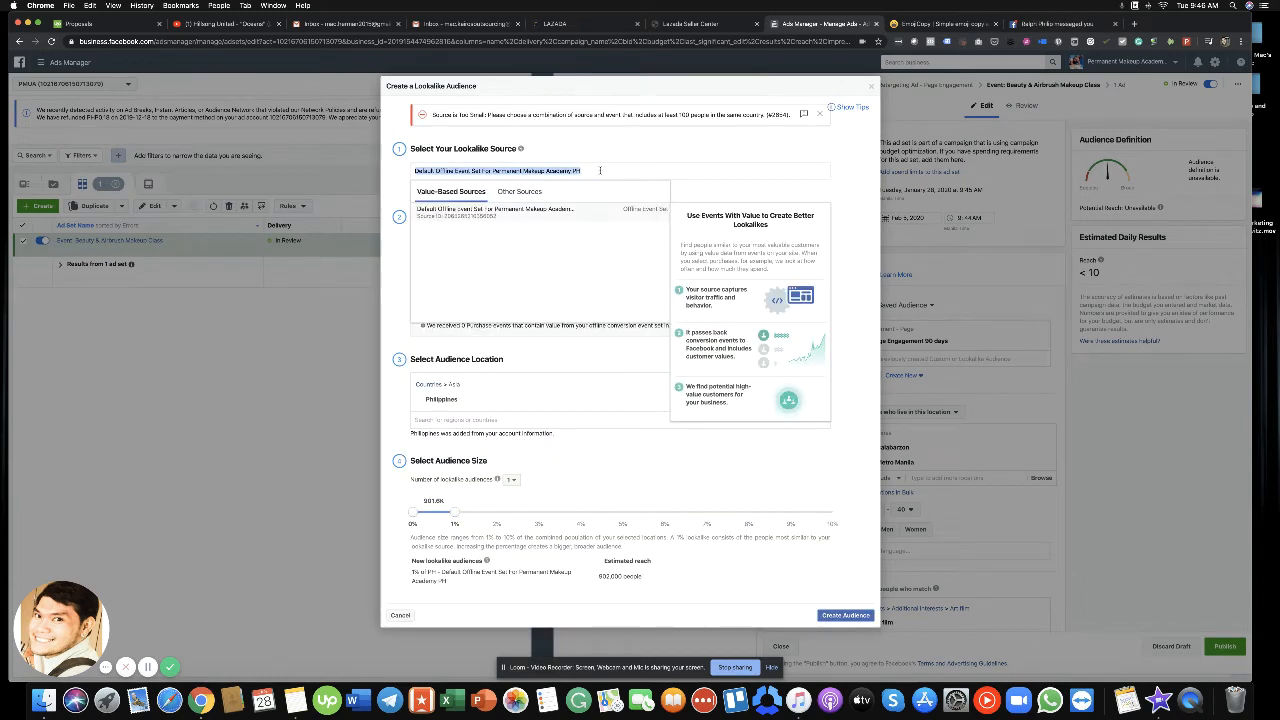
left_click(510, 193)
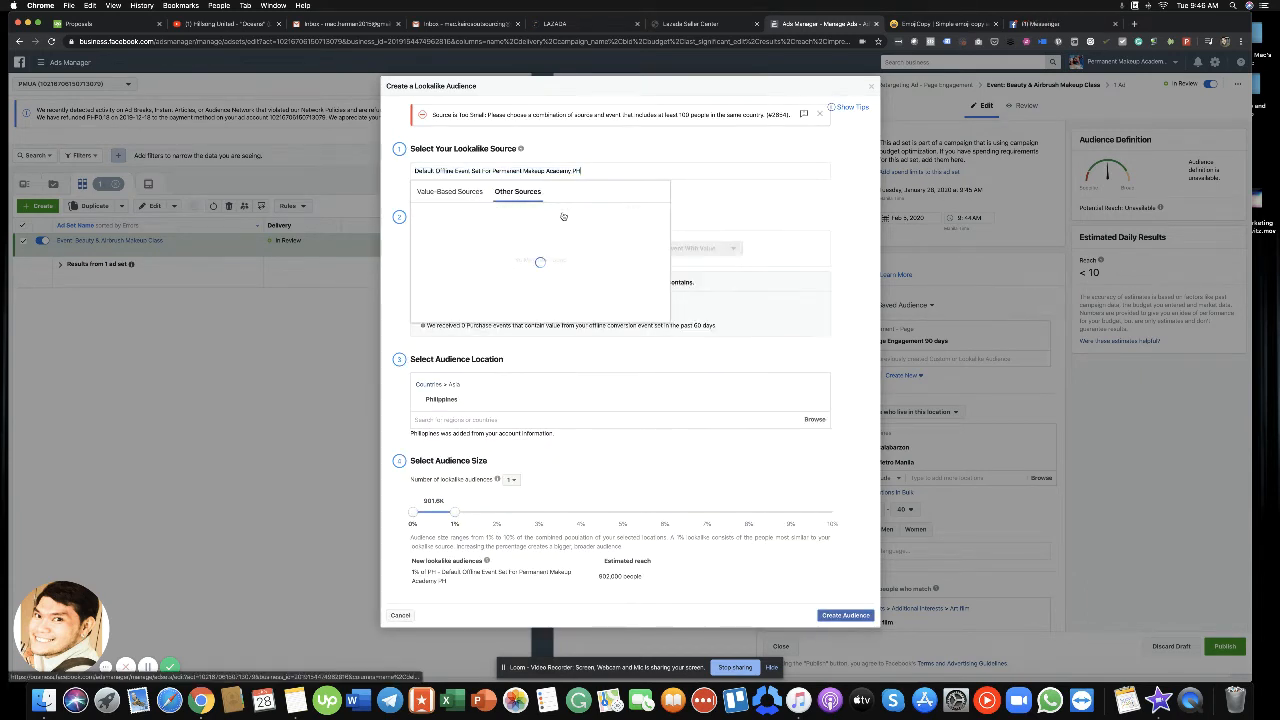
left_click(457, 192)
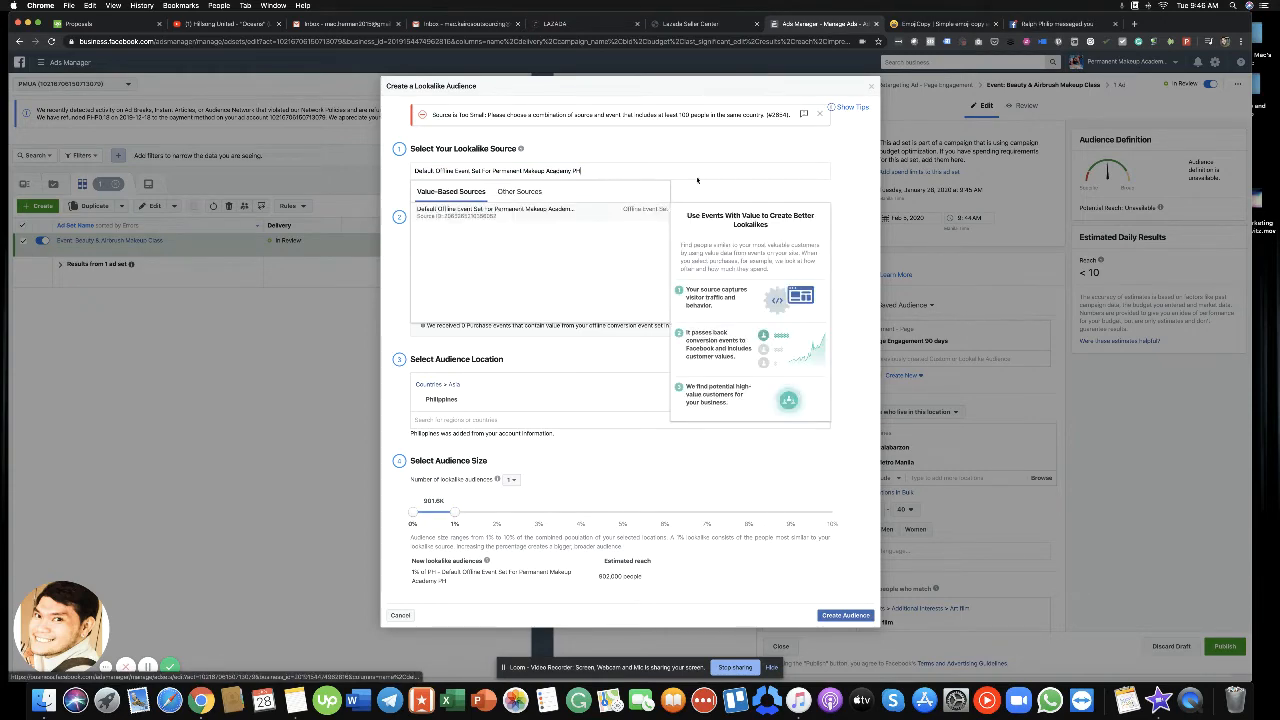
left_click(400, 615)
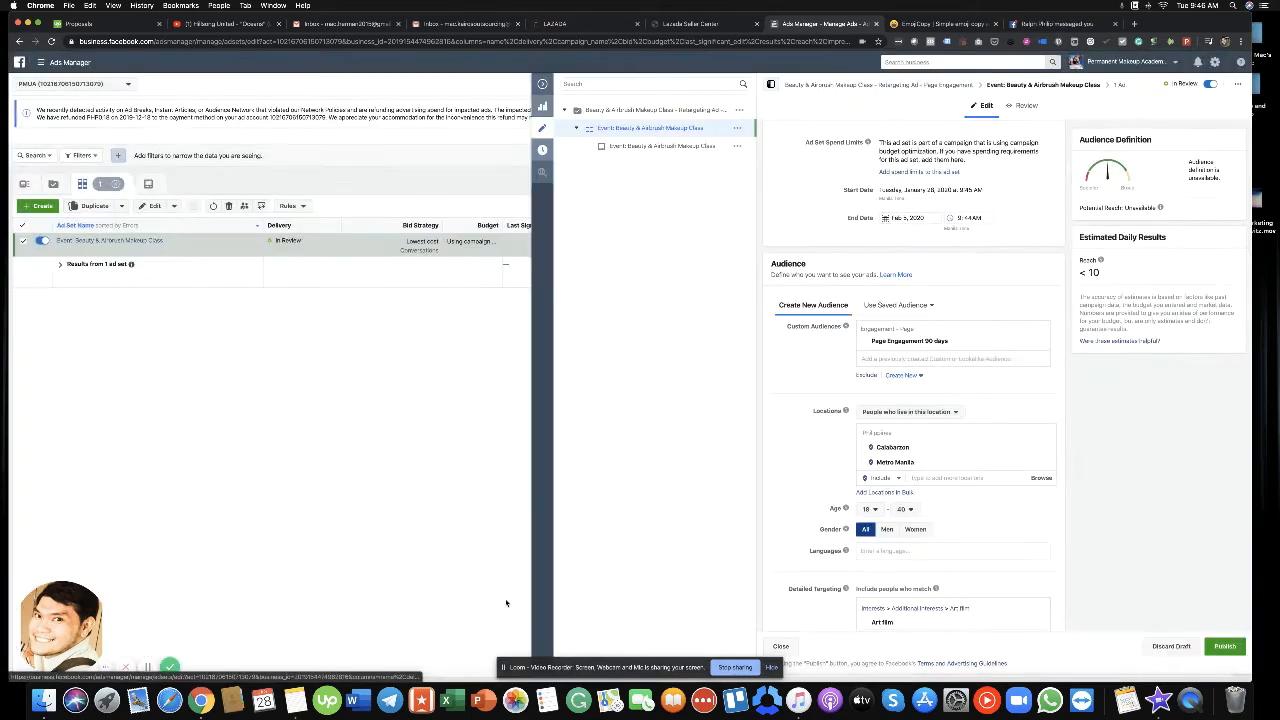
- Add English (All) as the targeted language for the ad set's audience
scroll(811, 410, "down", 5)
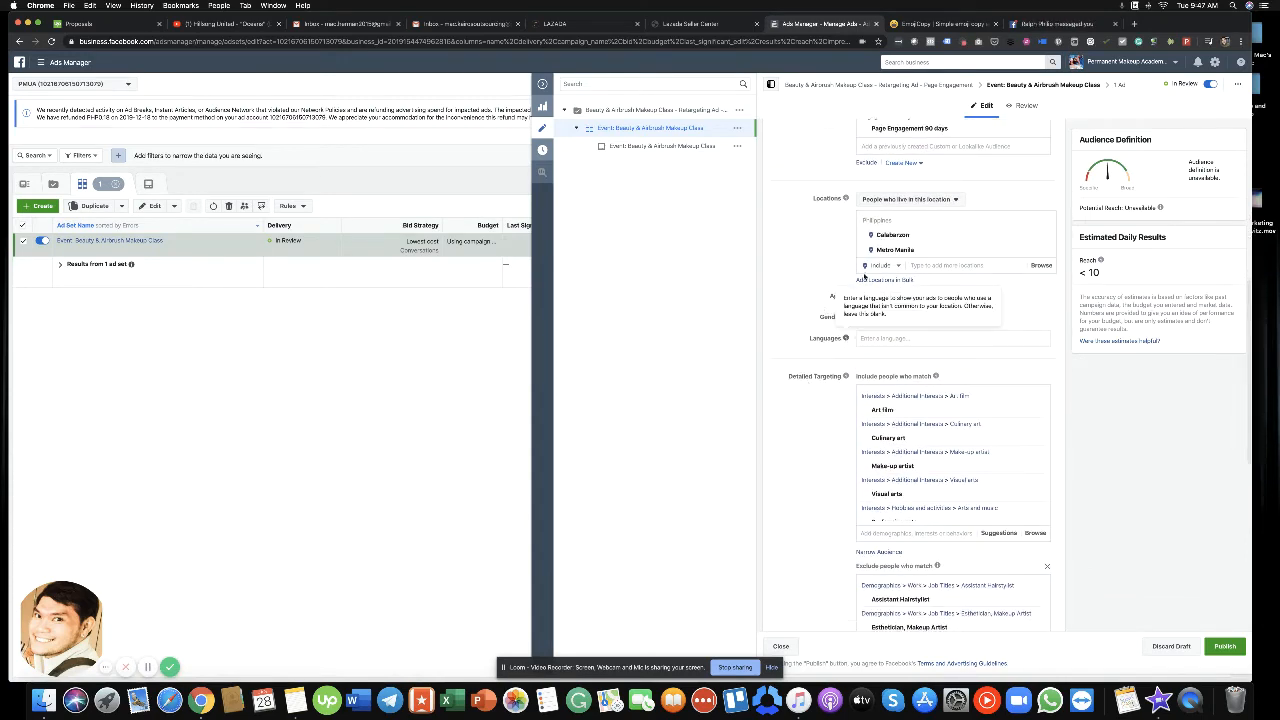
left_click(891, 340)
type("Eng")
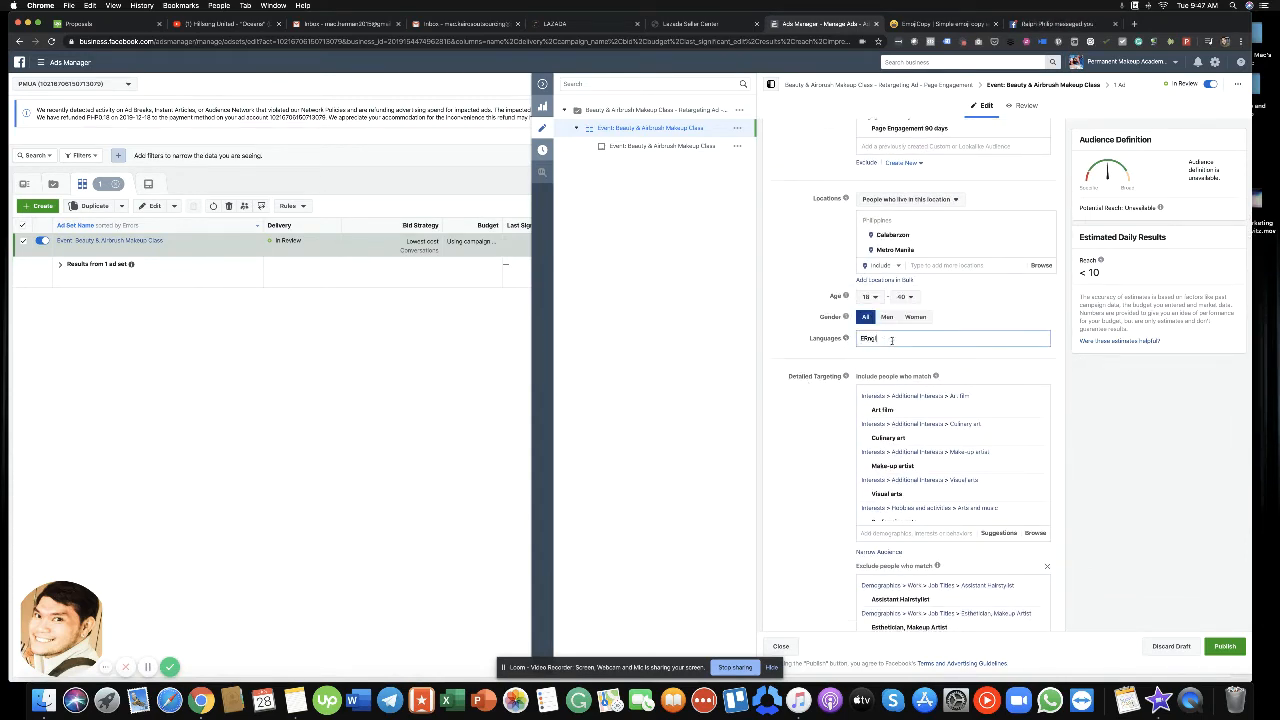
type("ll")
key("BackSpace")
key("BackSpace")
type("ng")
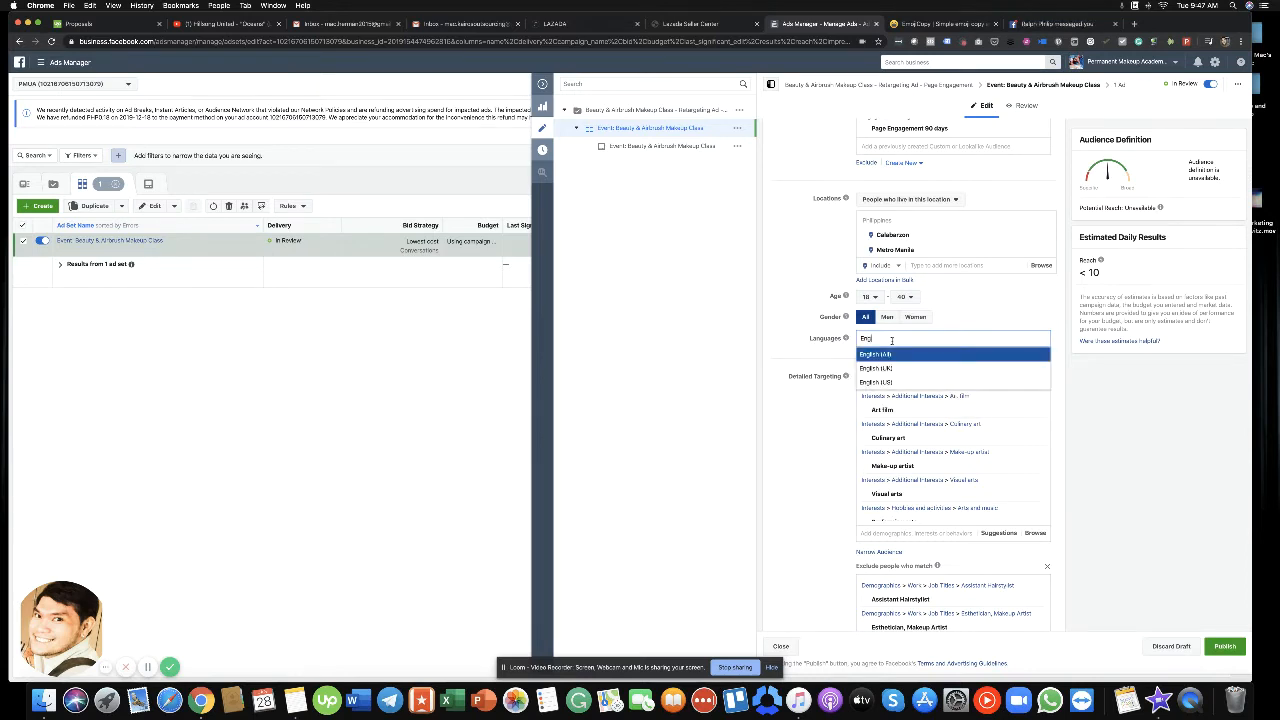
key("Return")
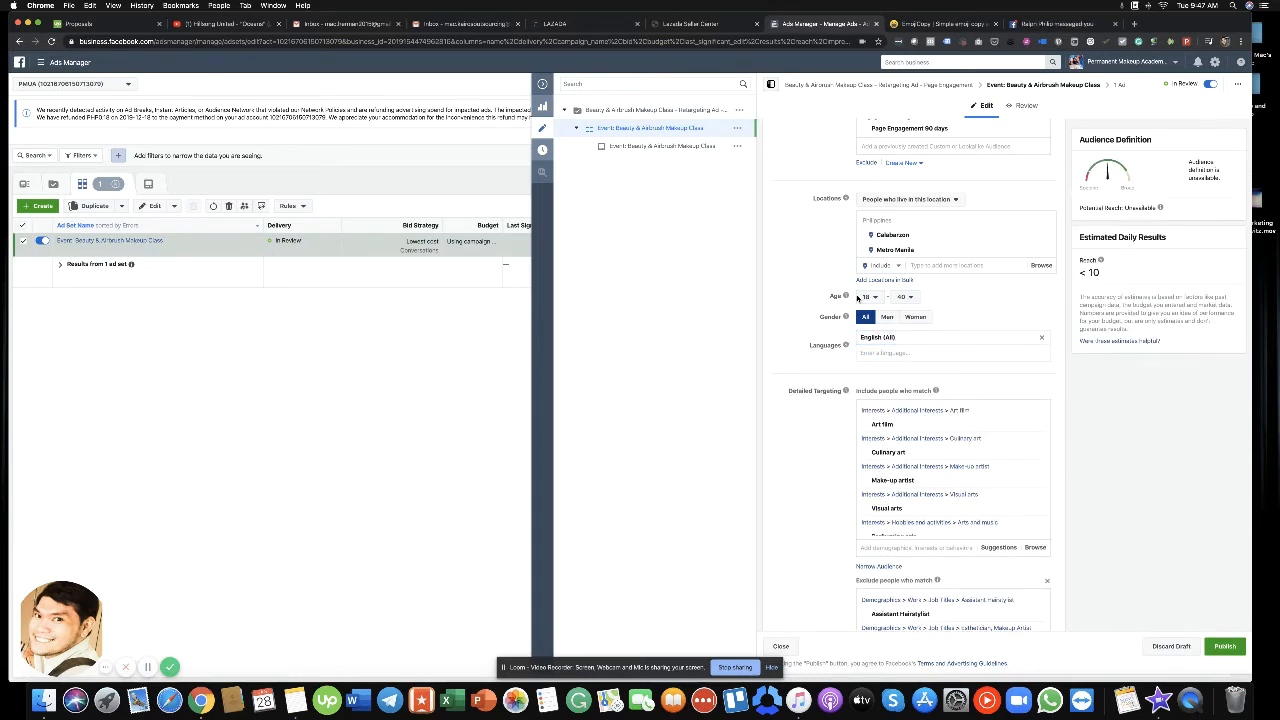
- Set the audience's age range to 23 through 55
left_click(905, 298)
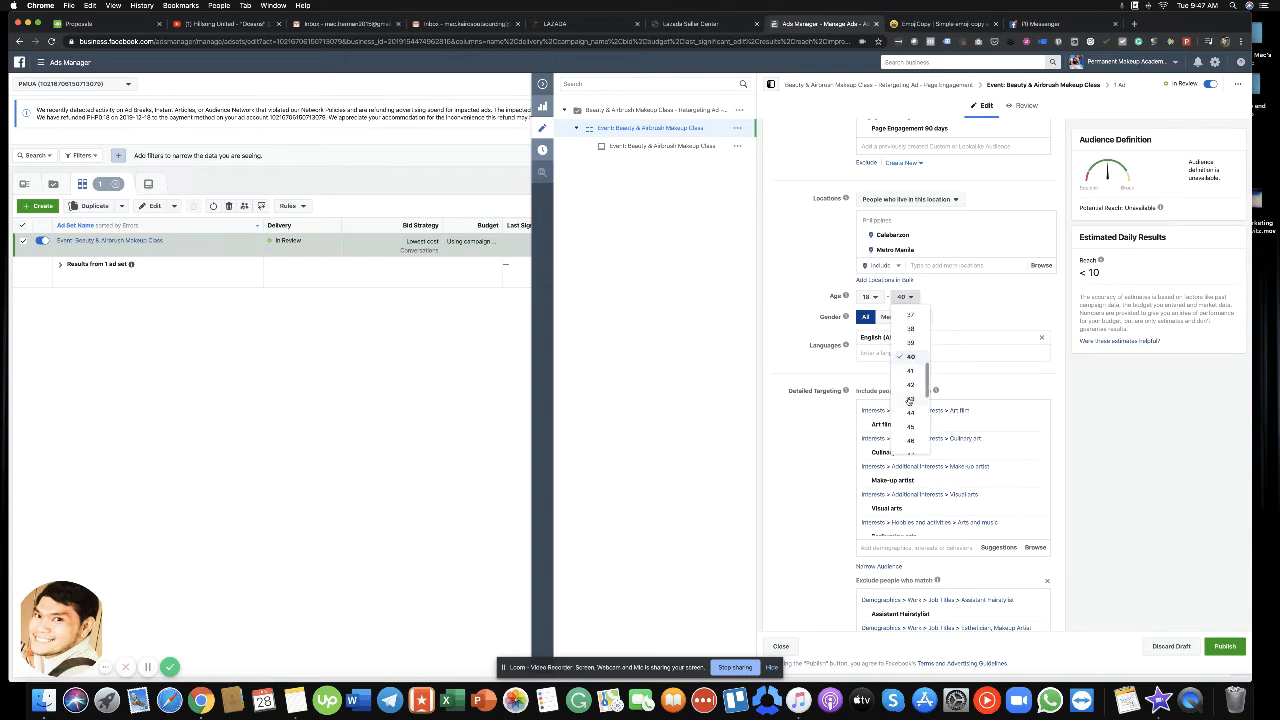
scroll(910, 425, "down", 3)
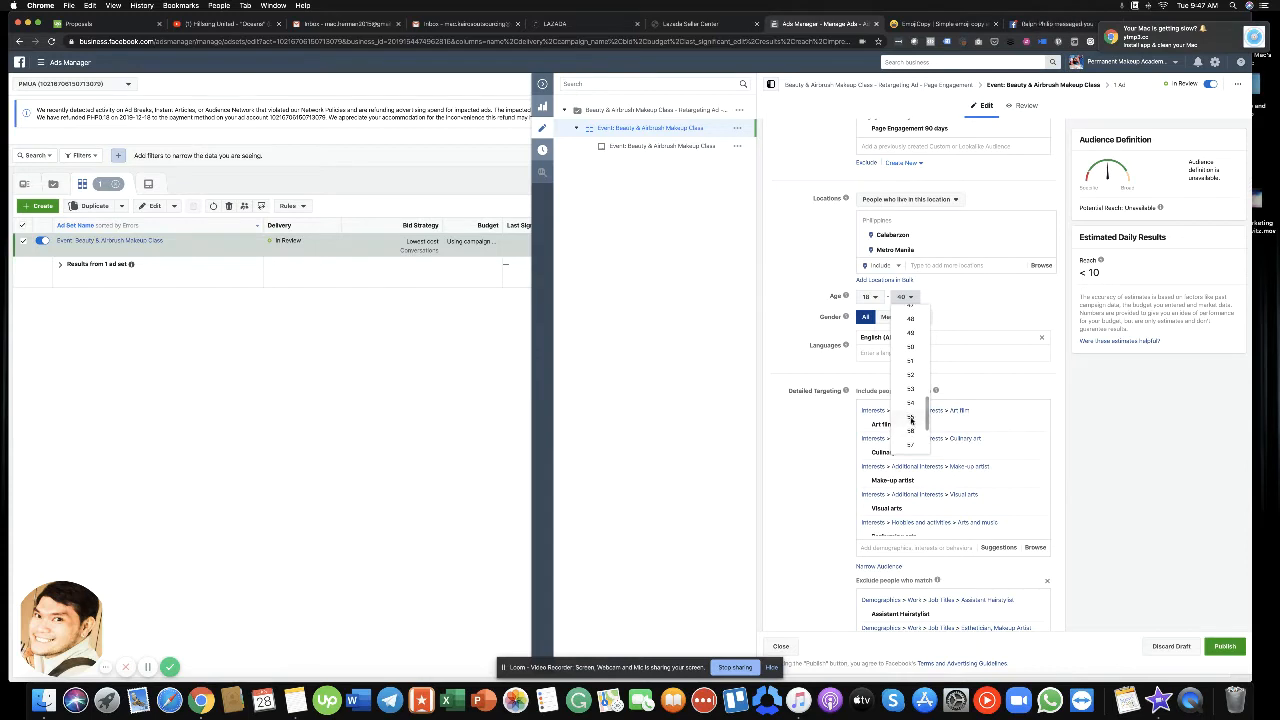
left_click(910, 425)
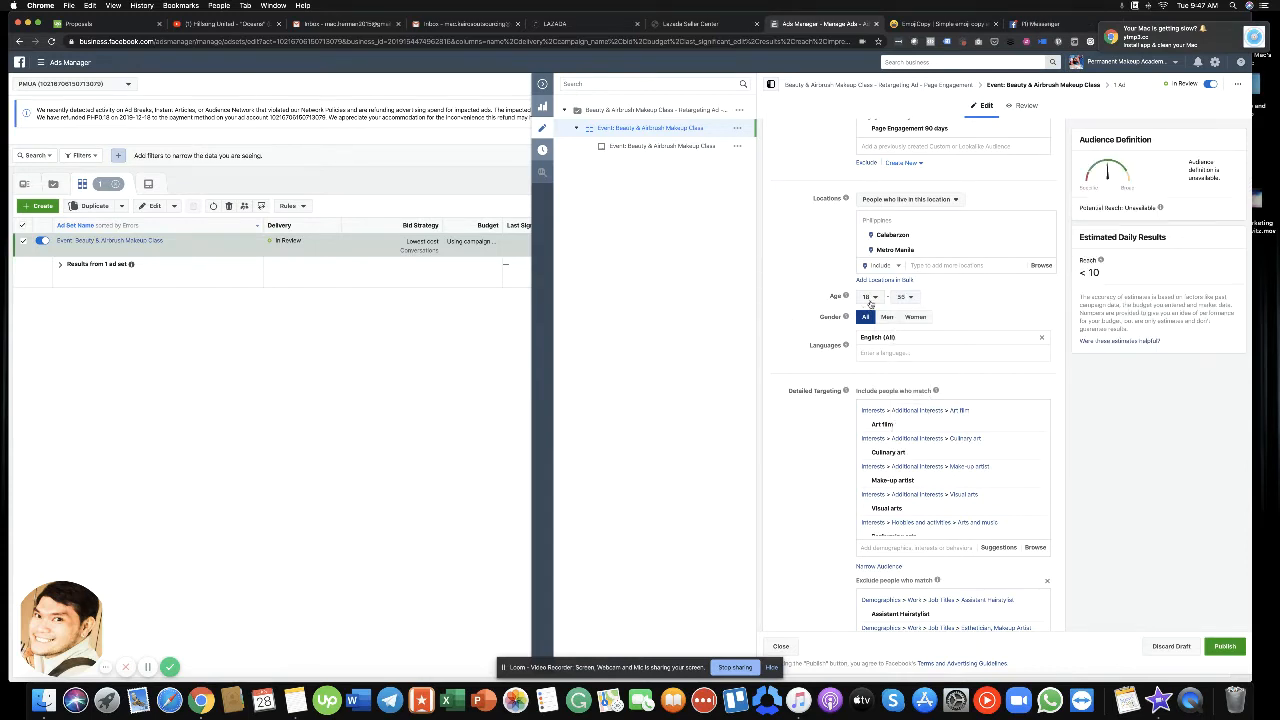
left_click(870, 297)
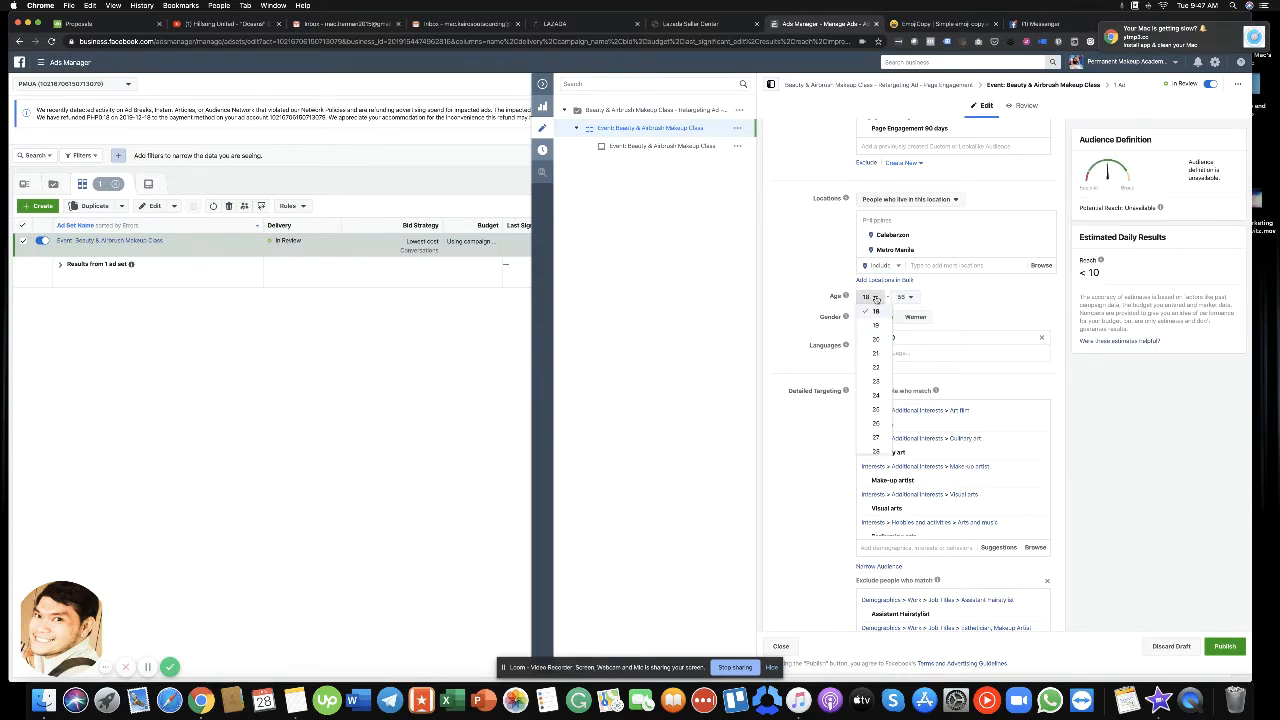
left_click(876, 382)
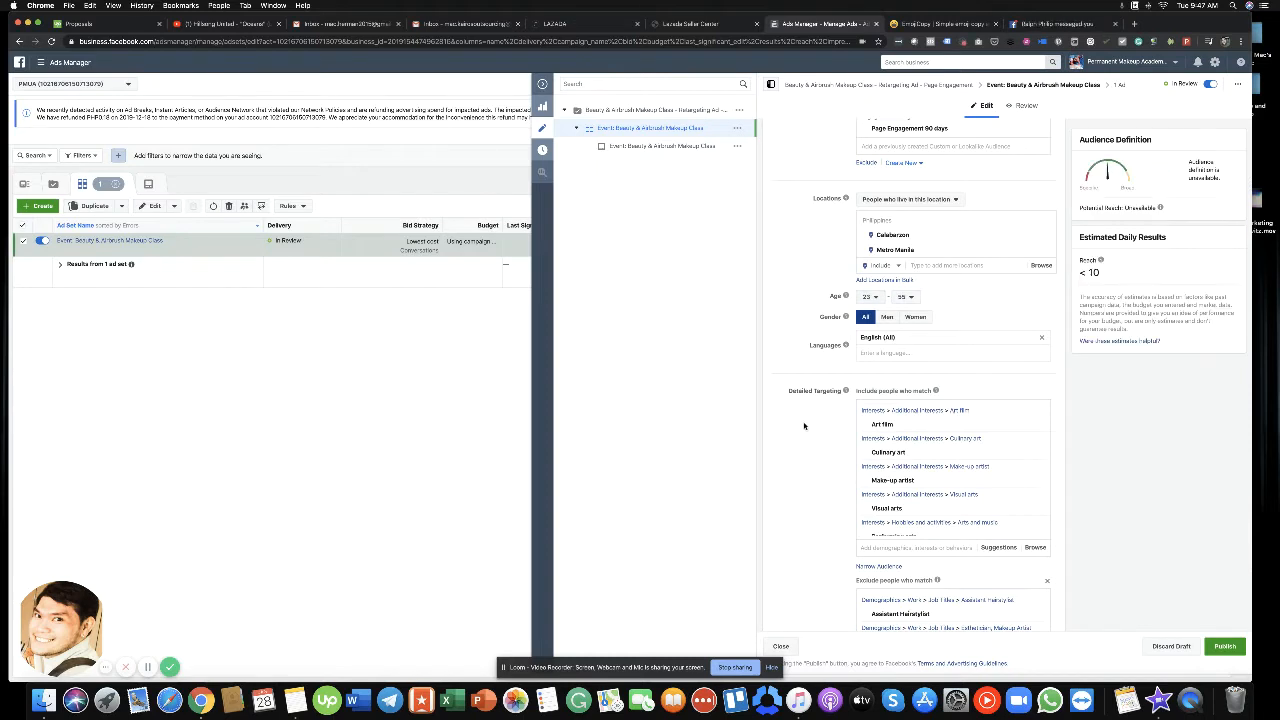
- Review the detailed targeting and the remaining ad set settings, publish the ad set and close its editor
scroll(804, 426, "down", 1)
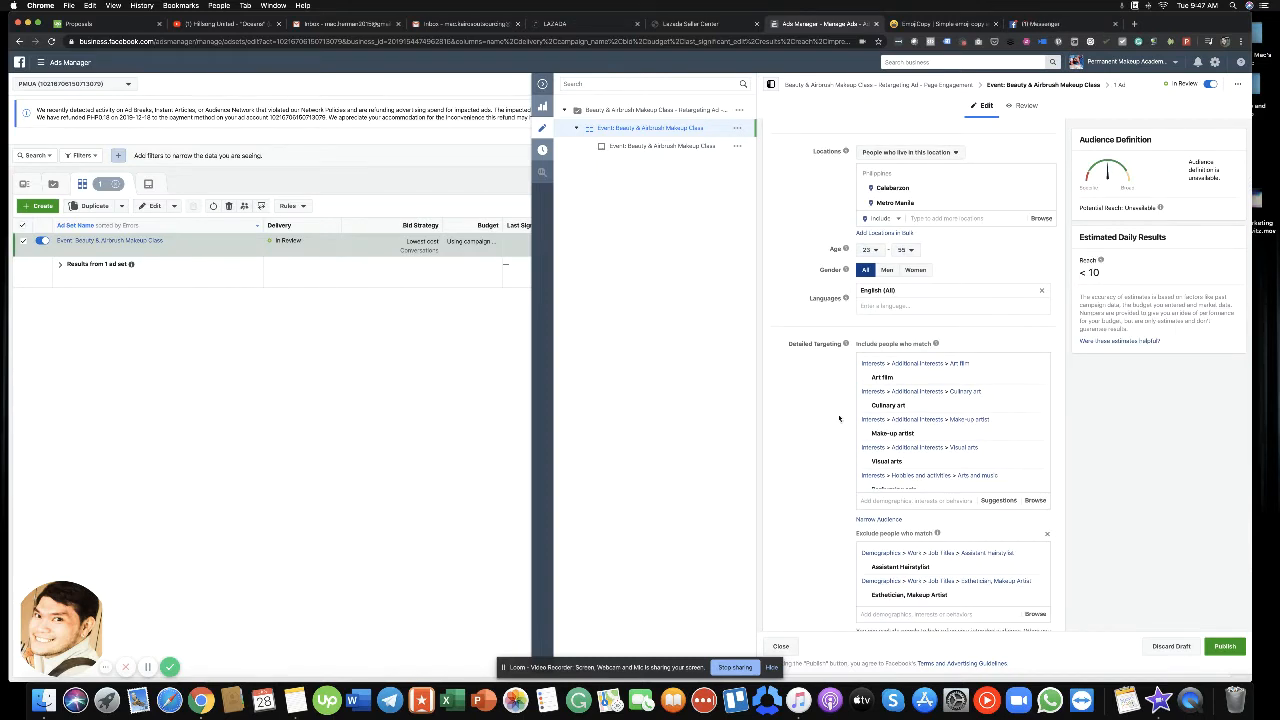
mouse_move(903, 405)
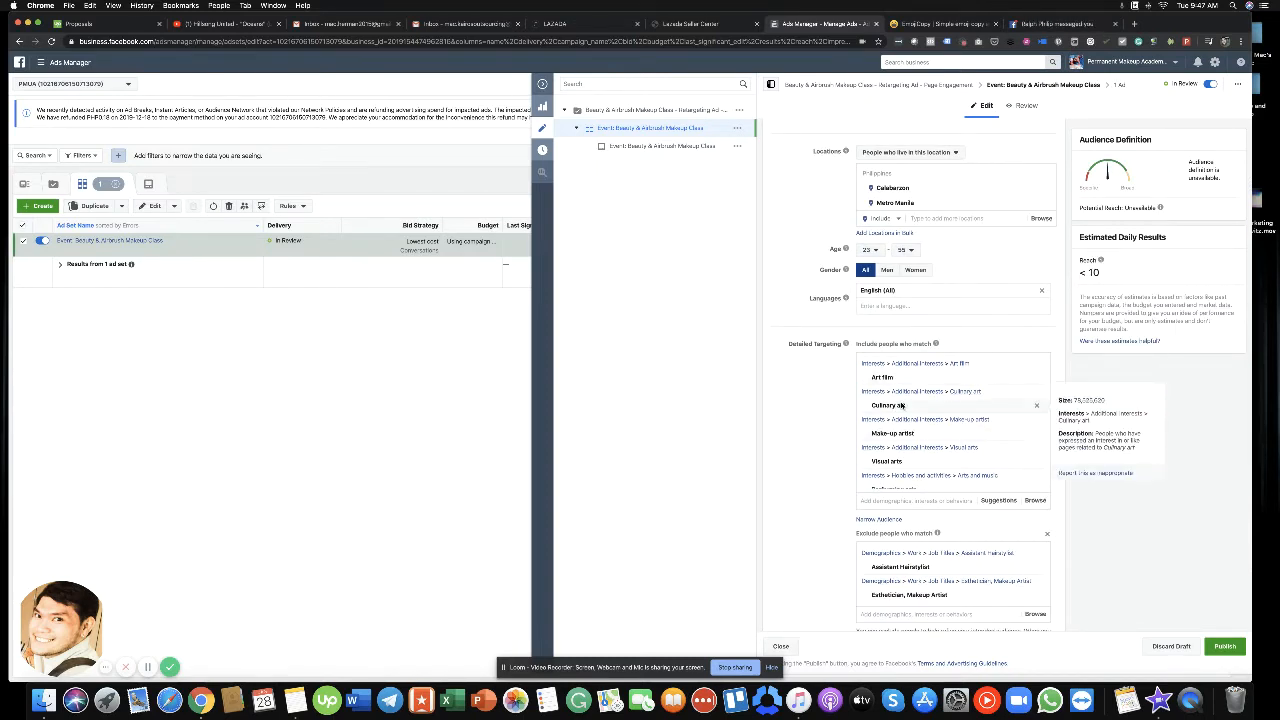
scroll(939, 430, "down", 1)
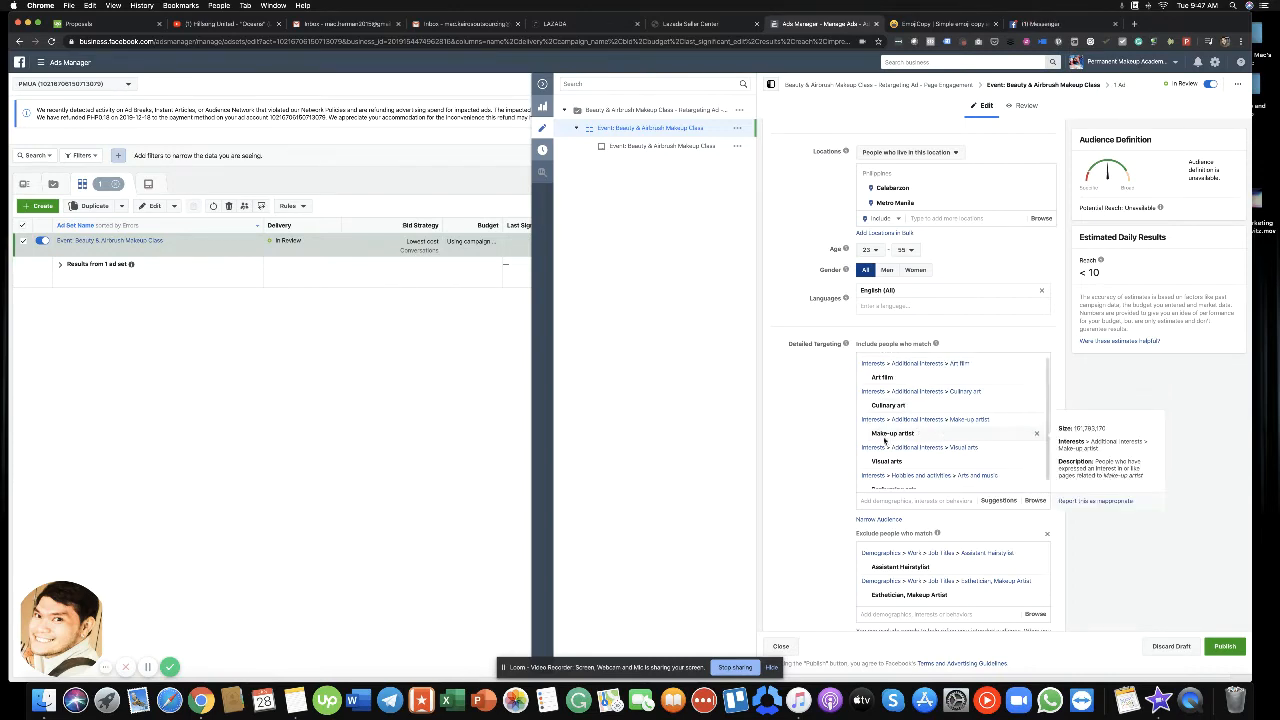
scroll(826, 423, "down", 5)
scroll(824, 423, "down", 6)
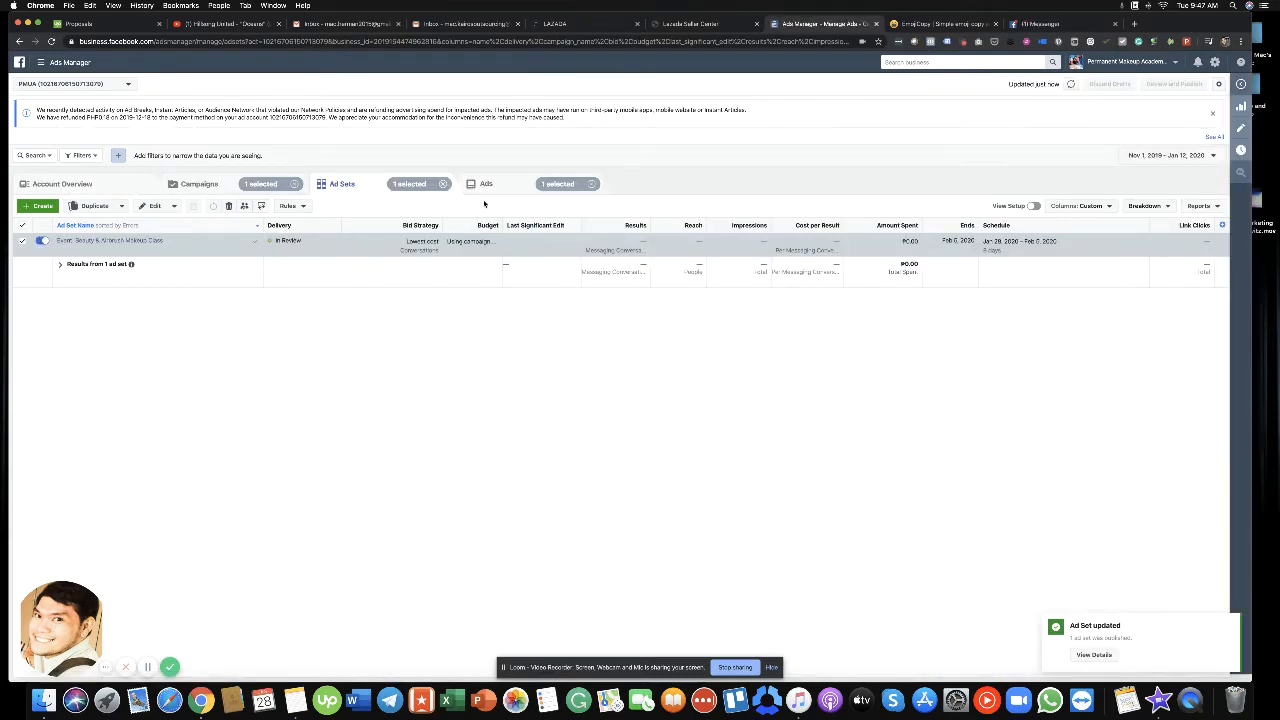
- Reopen the ad set, rename it "Event: Beauty & Airbrush Makeup Class - Retargeting" and publish the change
left_click(155, 205)
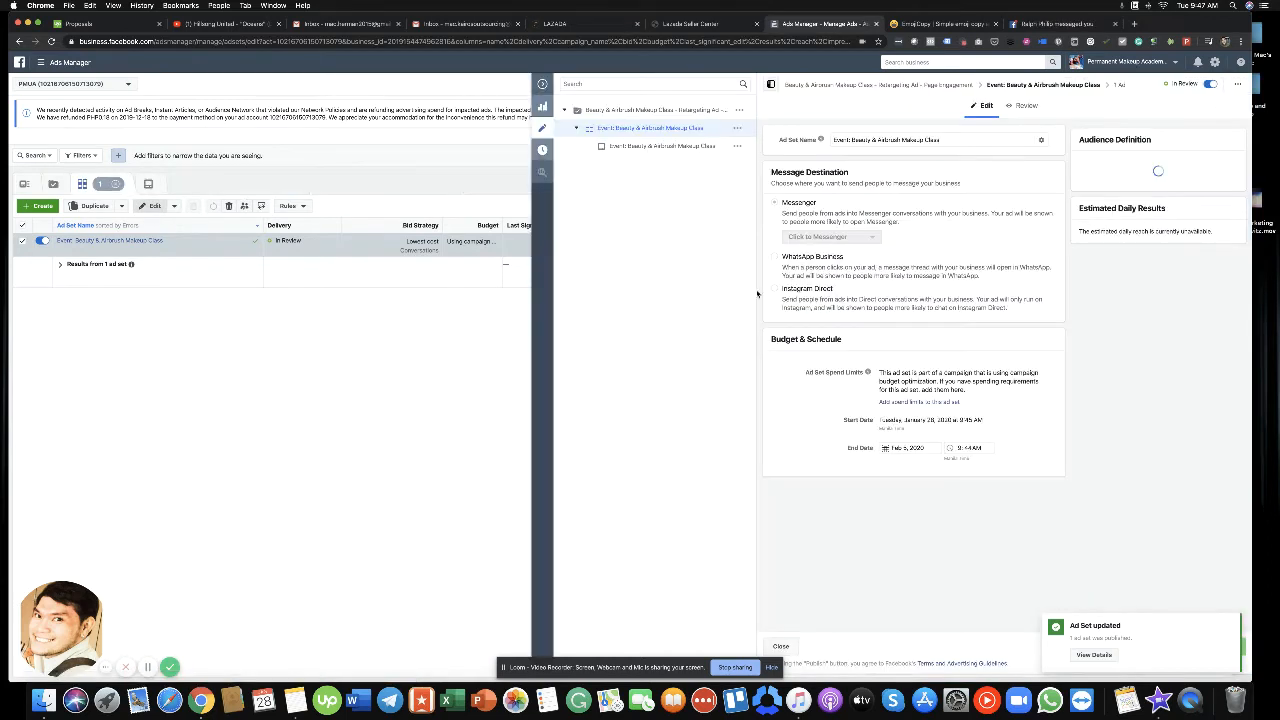
type("- ")
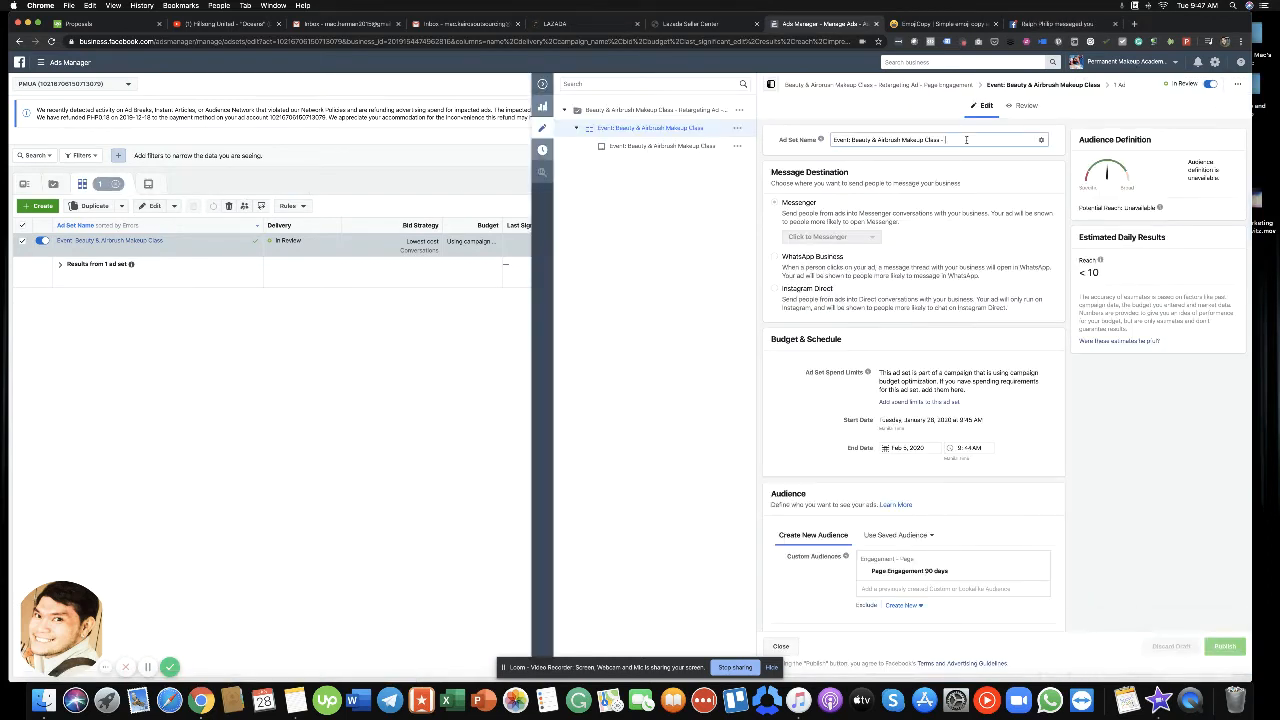
type("Retargeting")
left_click(1124, 522)
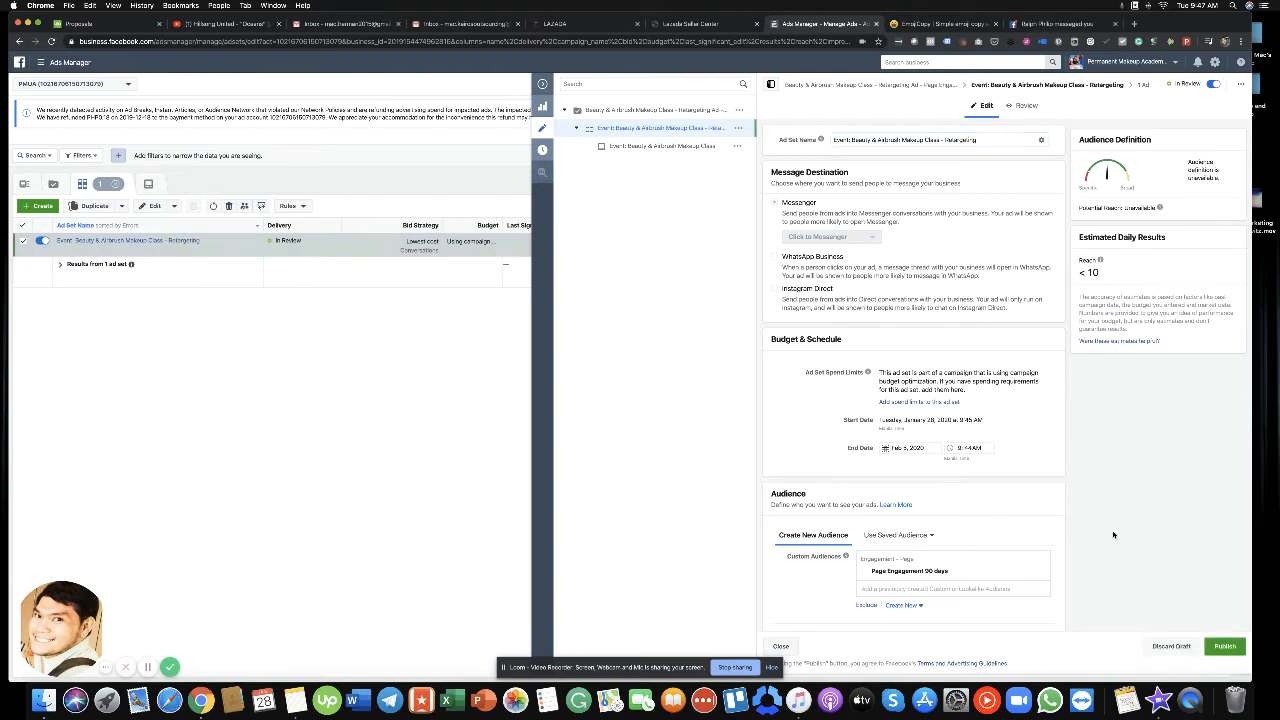
left_click(1224, 646)
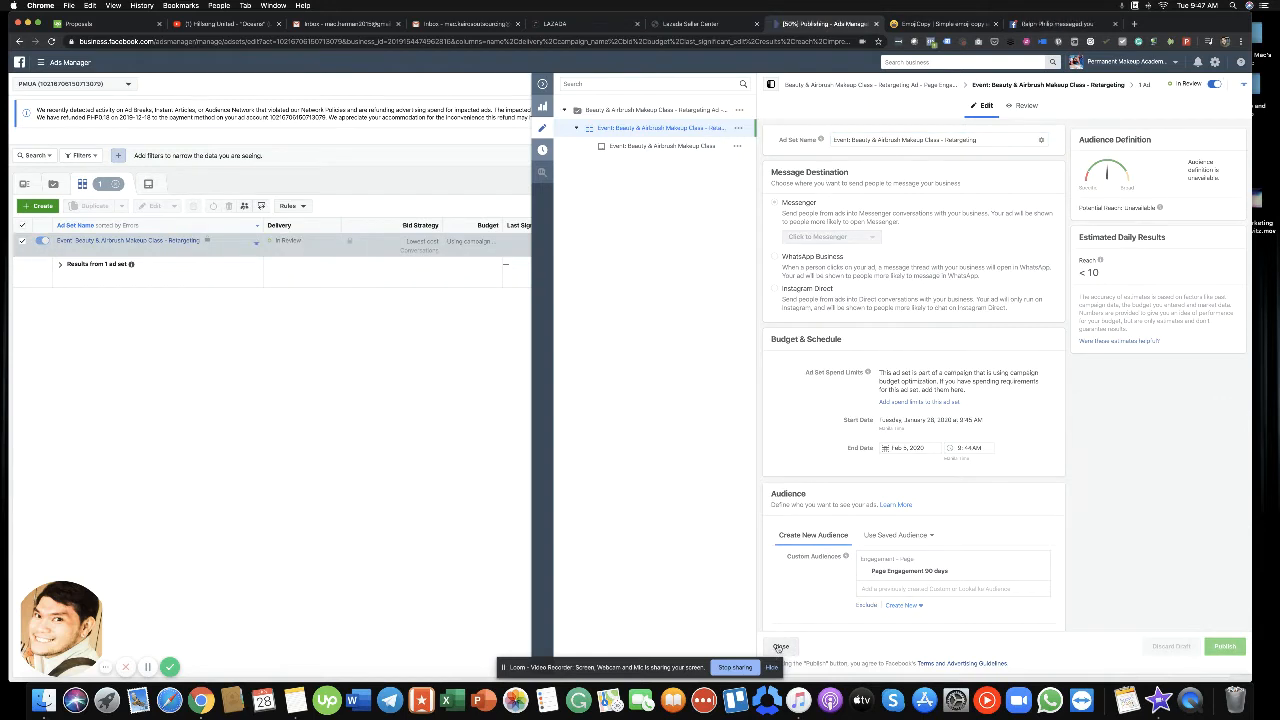
- Open the retargeting campaign's ad for editing and dismiss the tip about customizing placement media
left_click(484, 183)
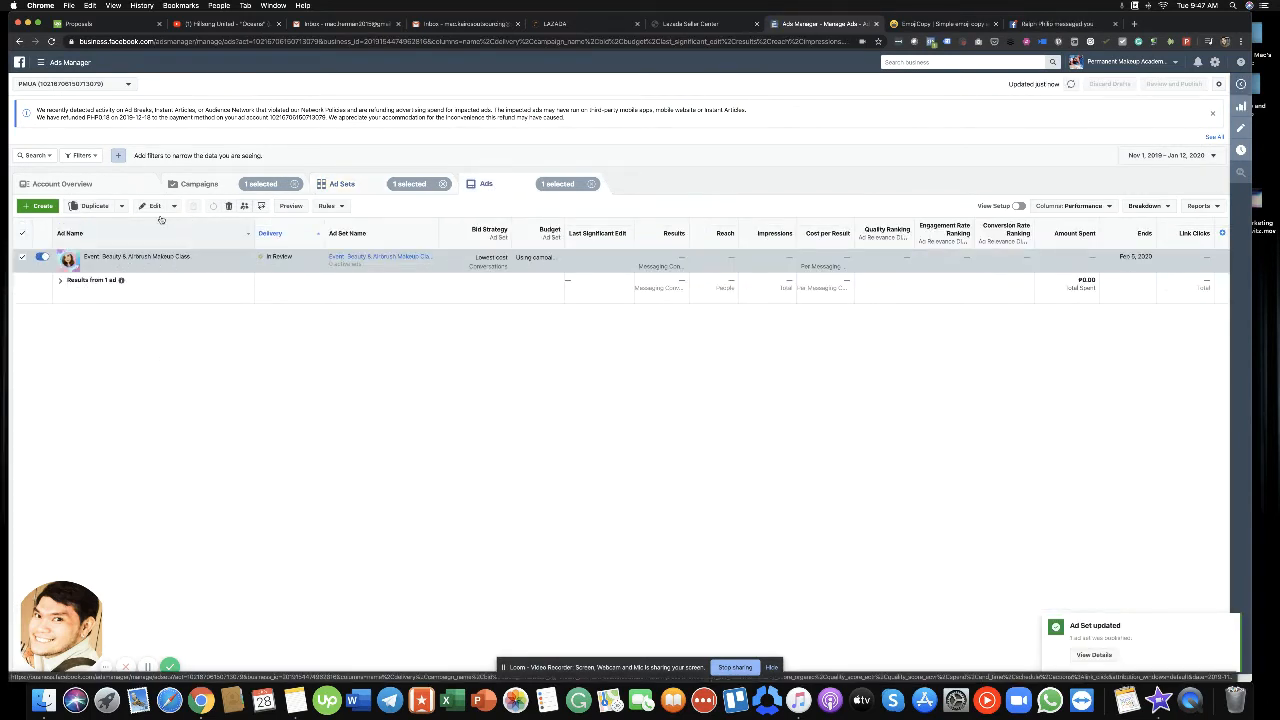
left_click(156, 208)
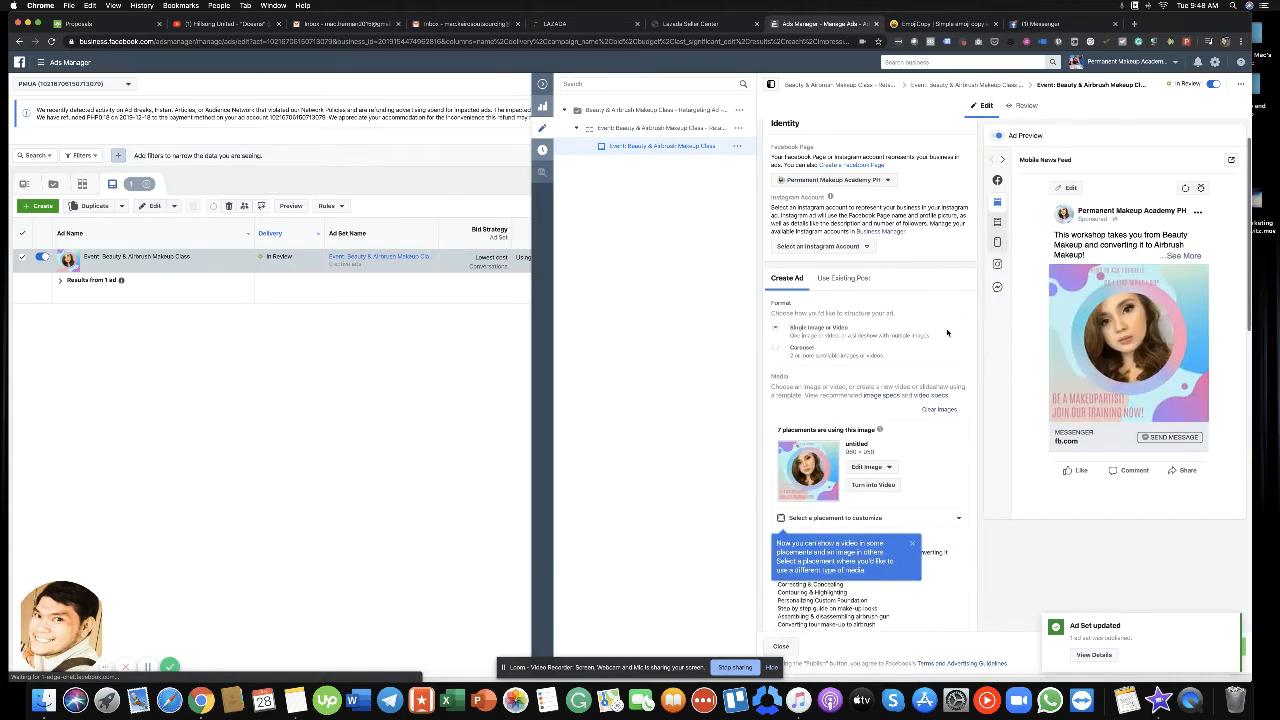
scroll(945, 340, "down", 2)
scroll(947, 333, "down", 2)
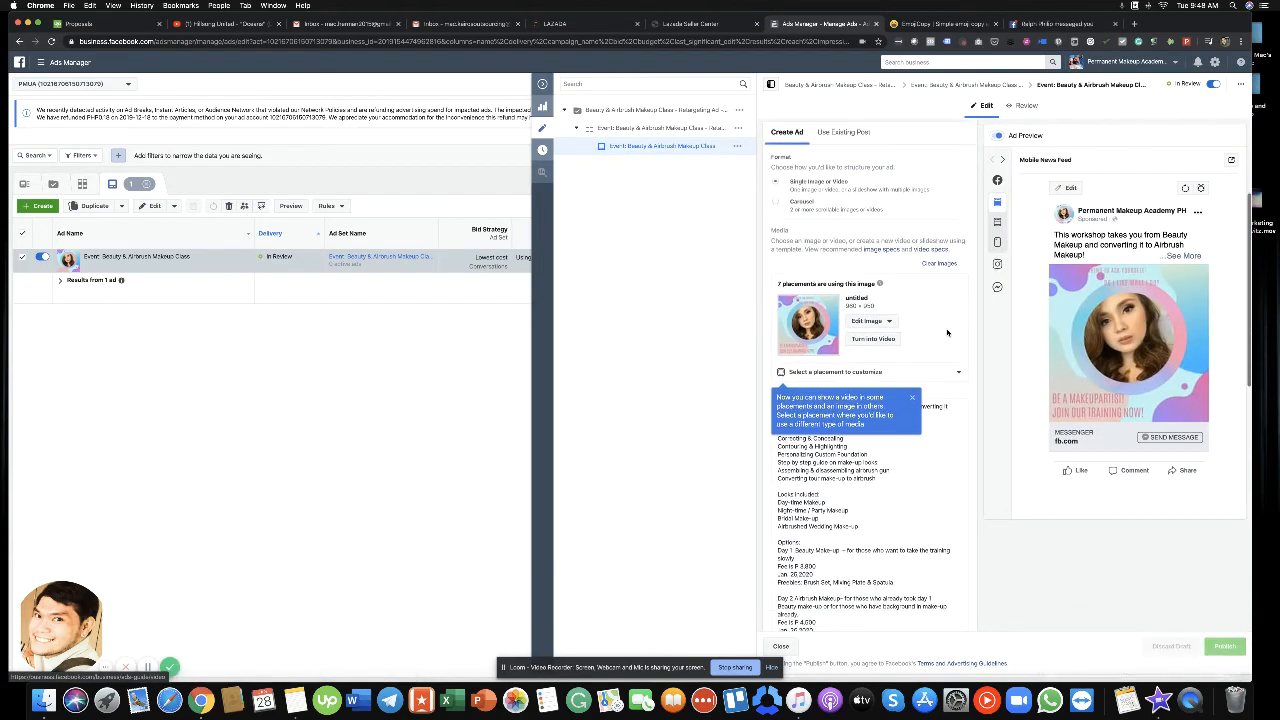
left_click(912, 397)
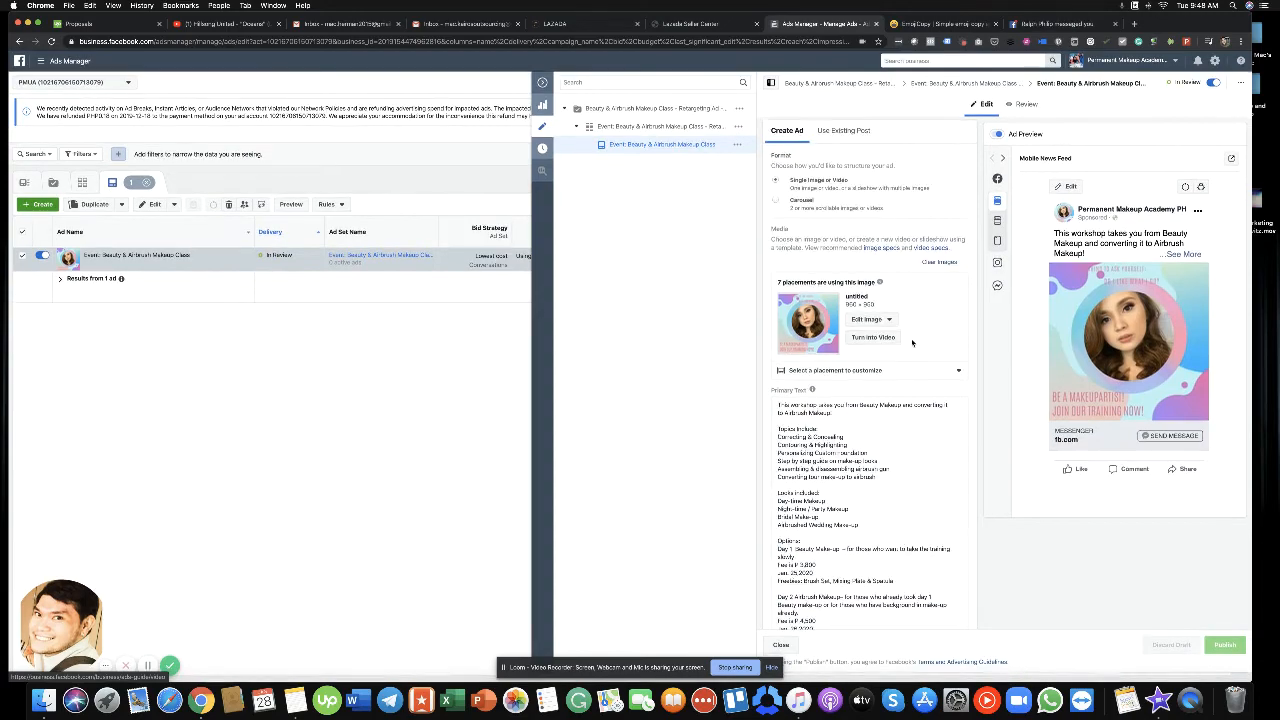
- Read through the ad's primary text and set the headline to "Beauty & Airbrush Makeup Class"
scroll(912, 343, "down", 6)
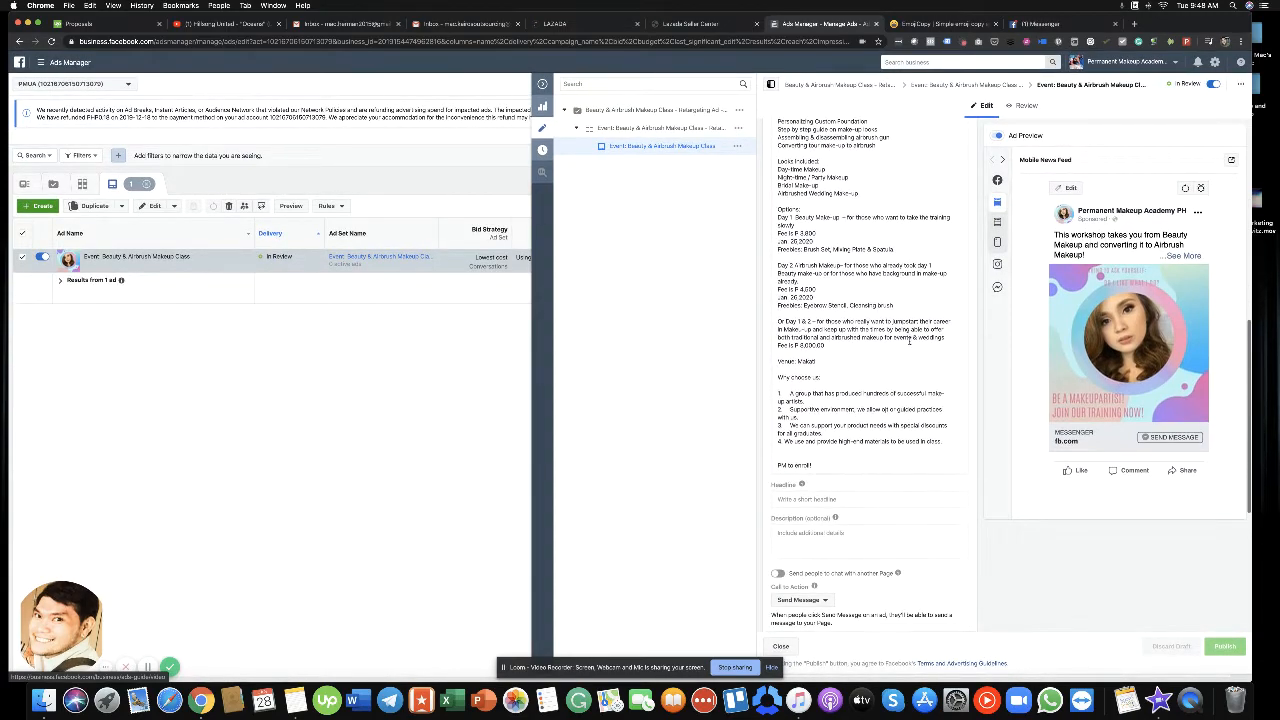
scroll(909, 341, "up", 2)
scroll(909, 341, "up", 4)
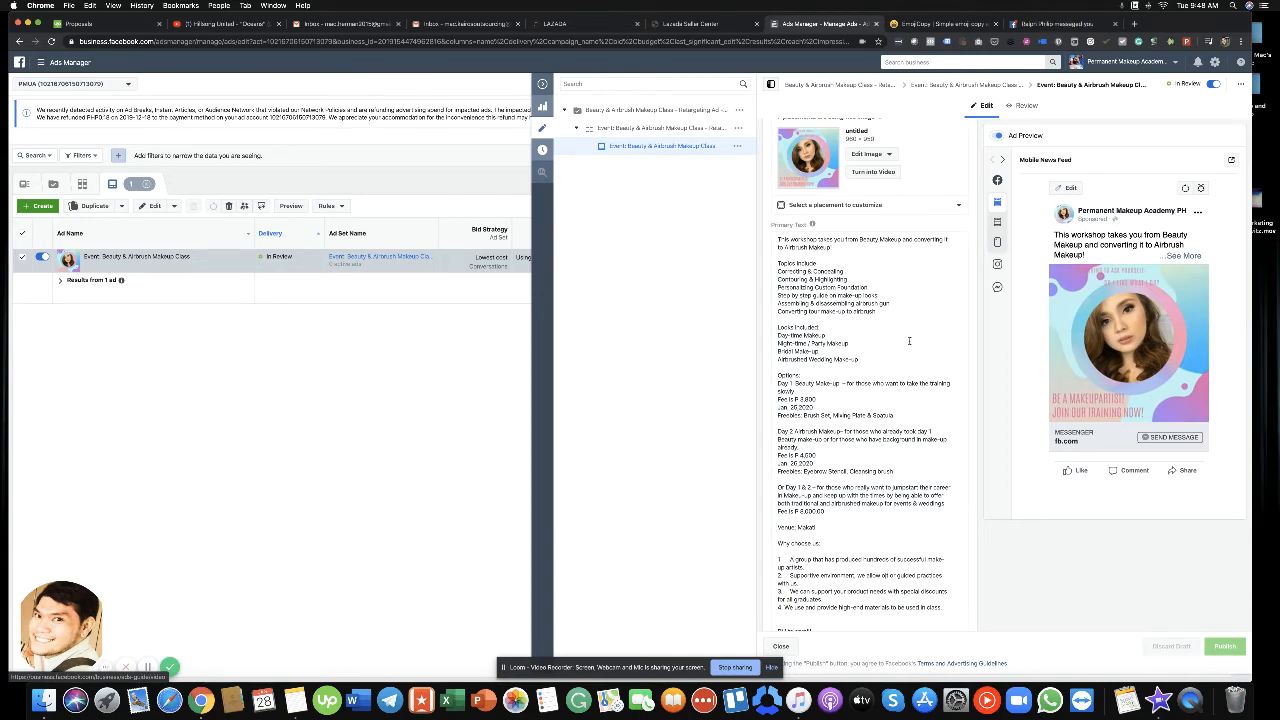
scroll(909, 341, "down", 8)
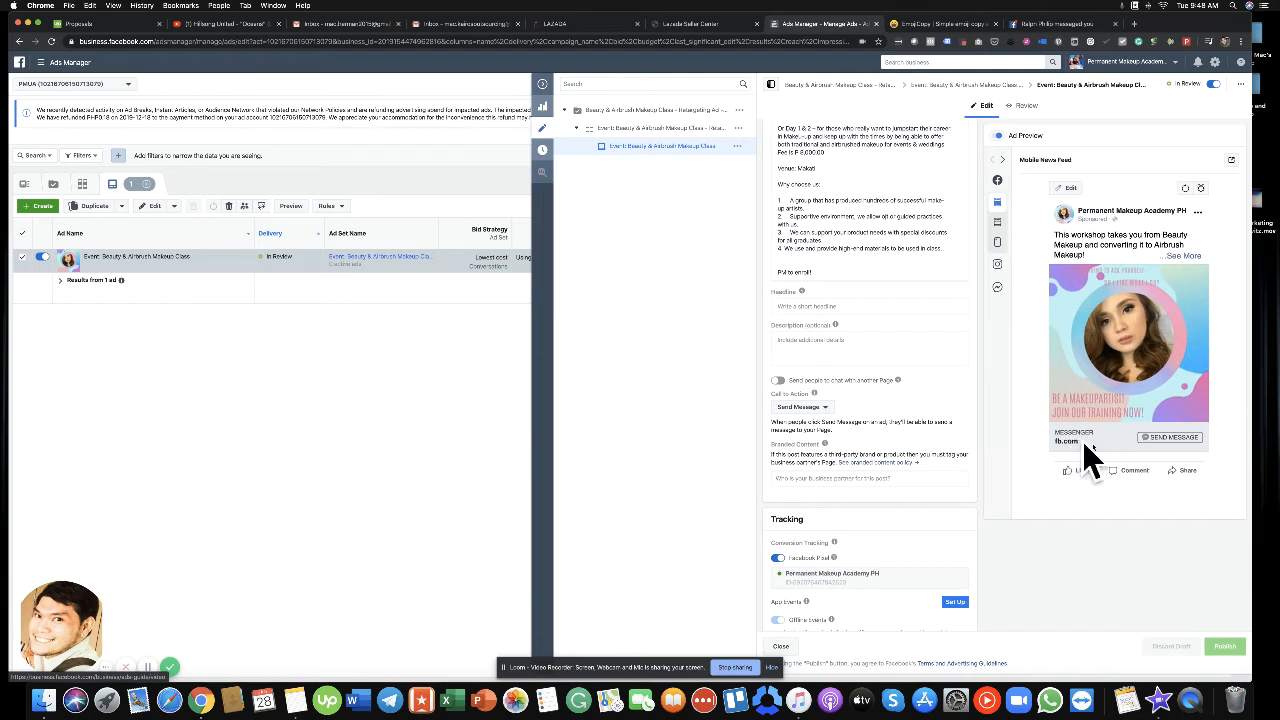
left_click(872, 307)
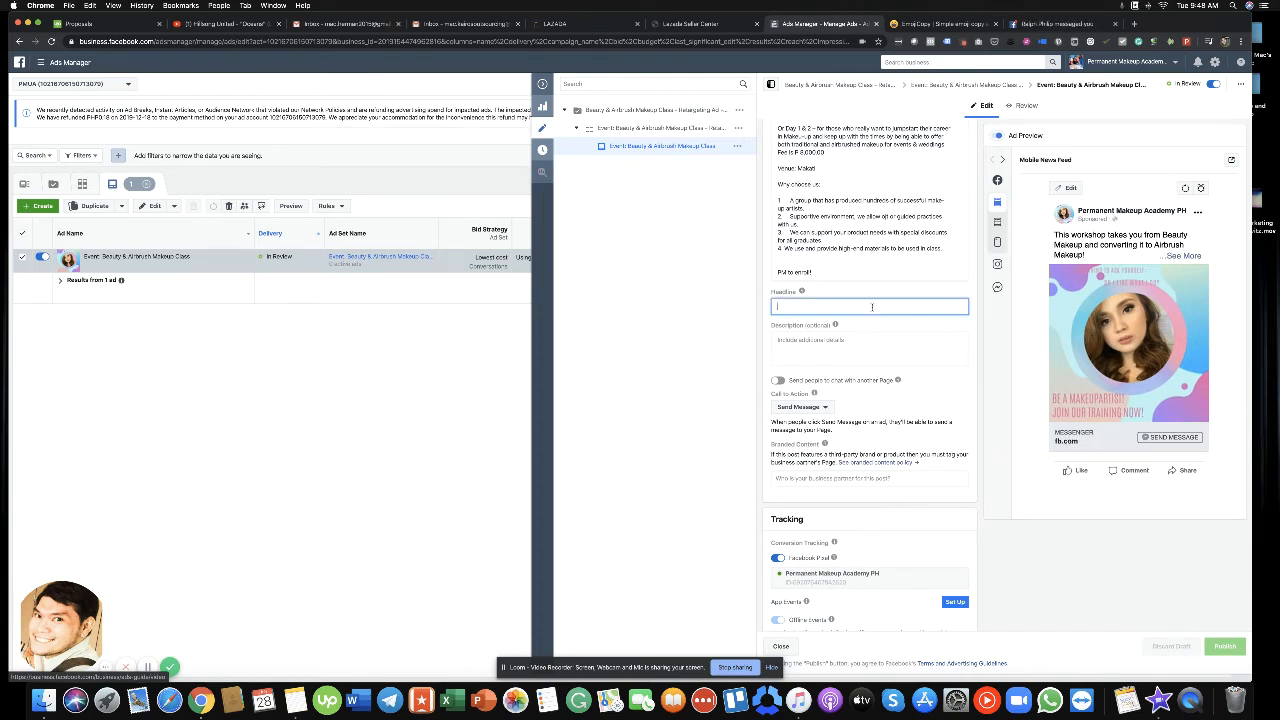
type("Beau")
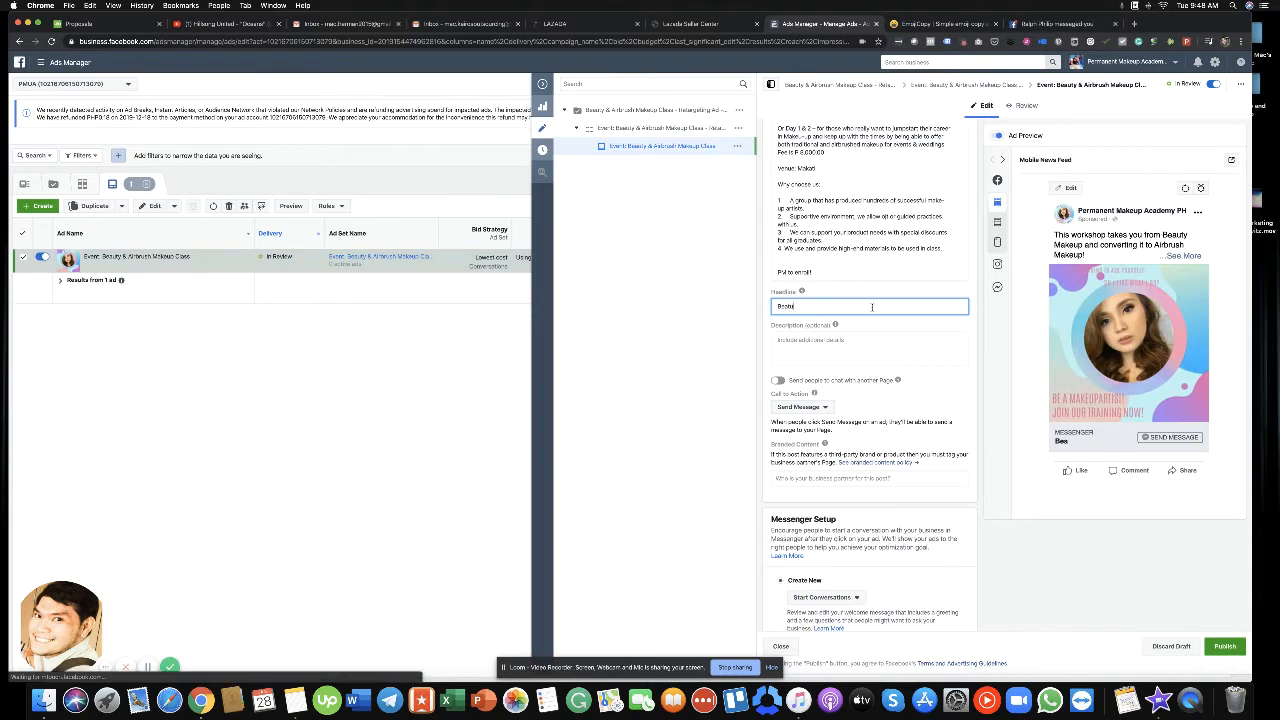
type("ty")
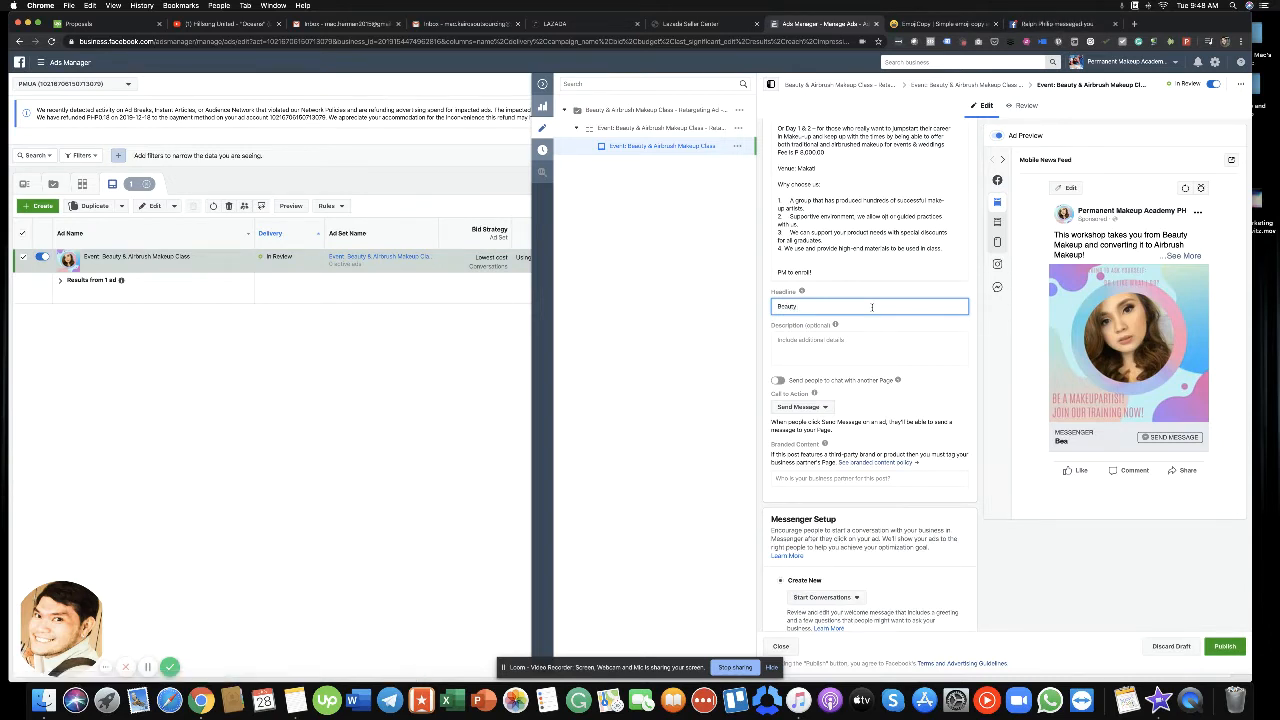
type(" &")
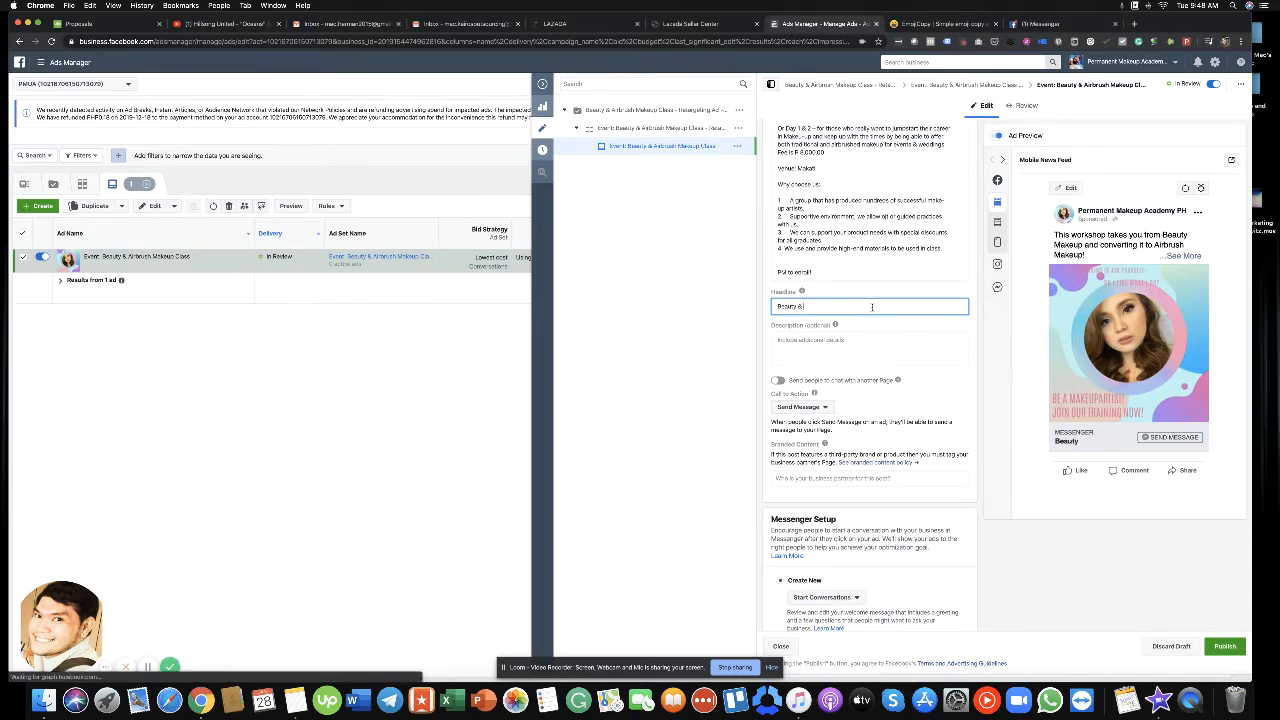
type(" Airbrush Makeup")
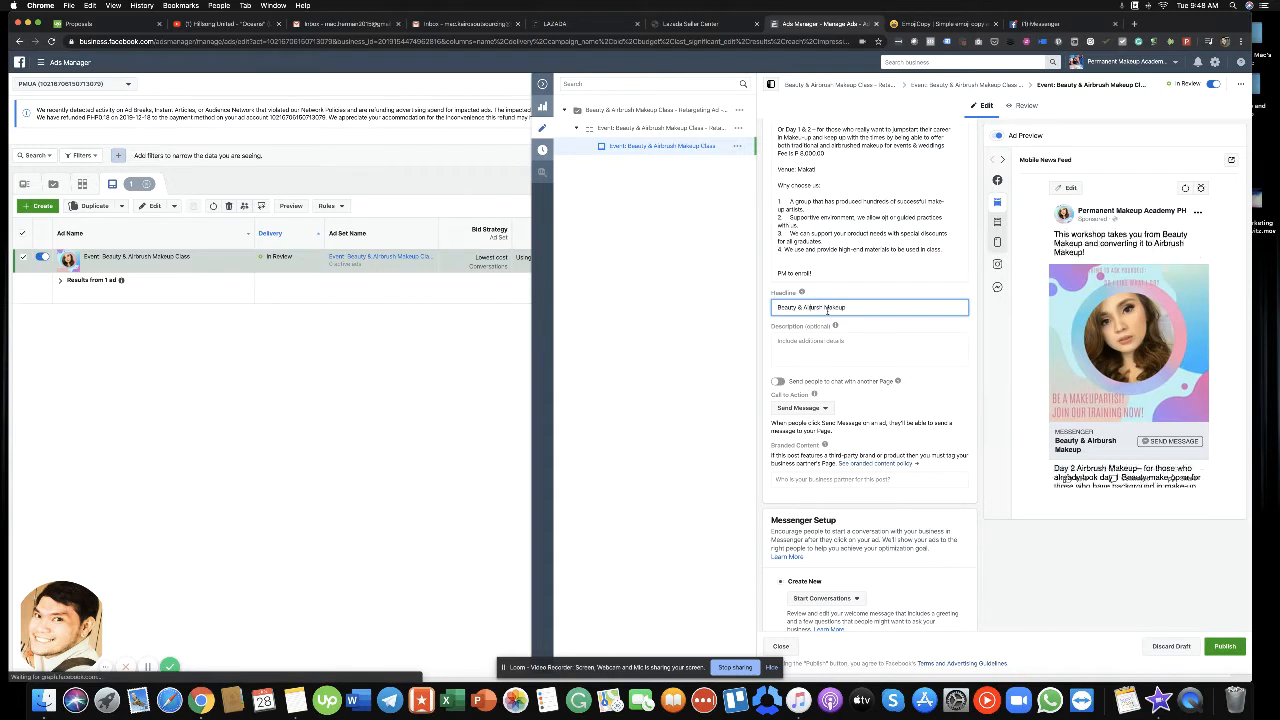
type("br")
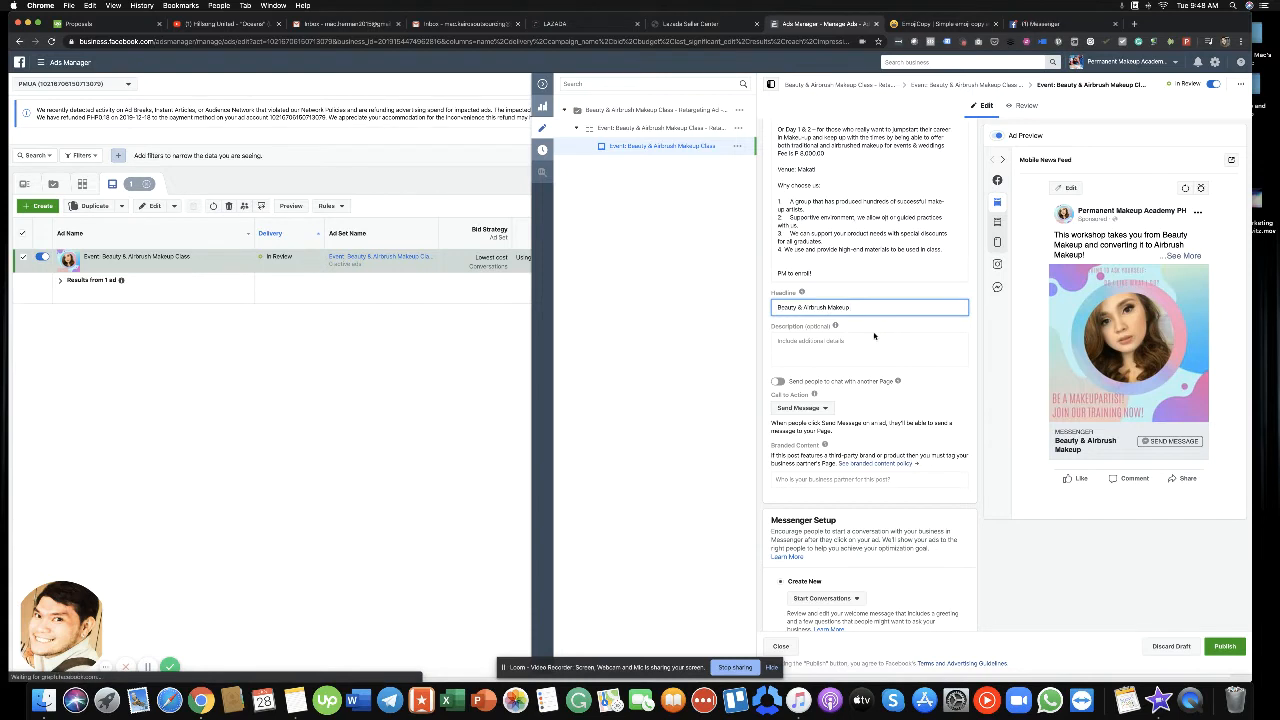
type("Class")
- Try "Send Us A Message" as the ad's optional description
left_click(881, 342)
type("Send")
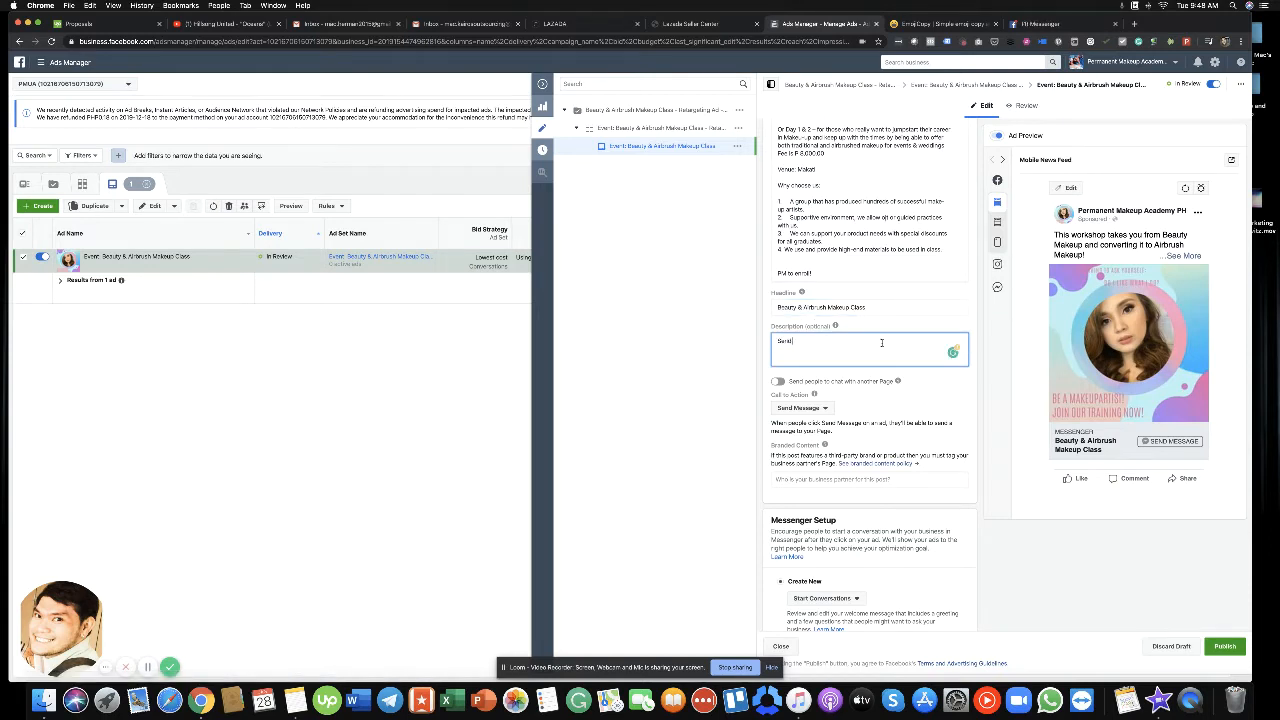
type(" Us A Message")
type(":DD")
- Replace the ad's whole description with "Inquire Now!" and check the Messenger setup and tracking settings
key("super+a")
type("Inq")
key("BackSpace")
key("BackSpace")
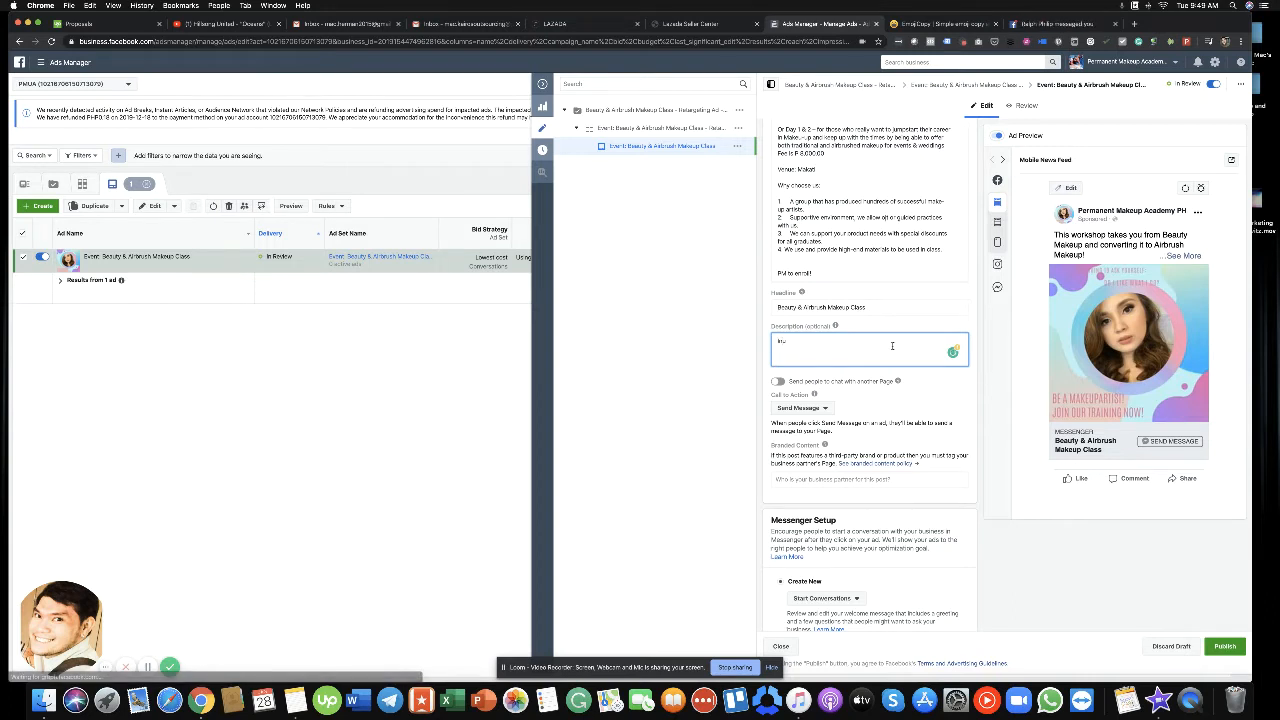
type("ire")
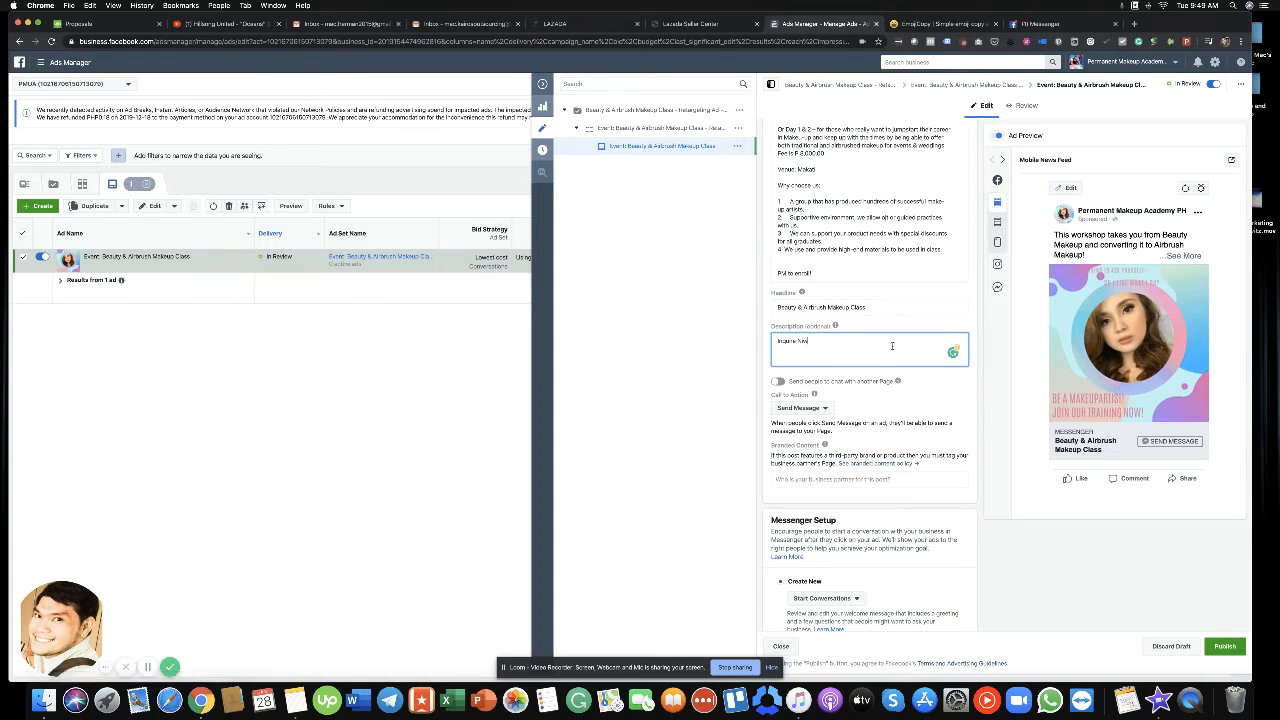
type(" Now!")
scroll(916, 399, "down", 5)
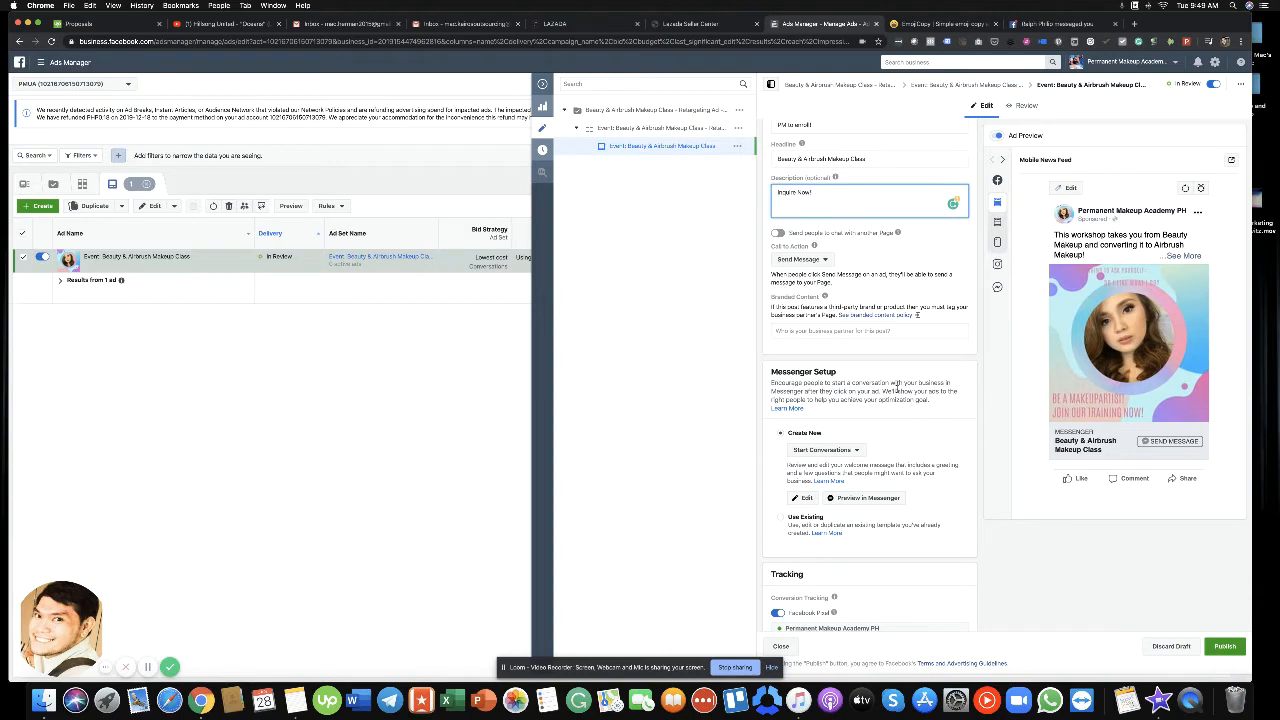
type("!")
scroll(896, 385, "down", 5)
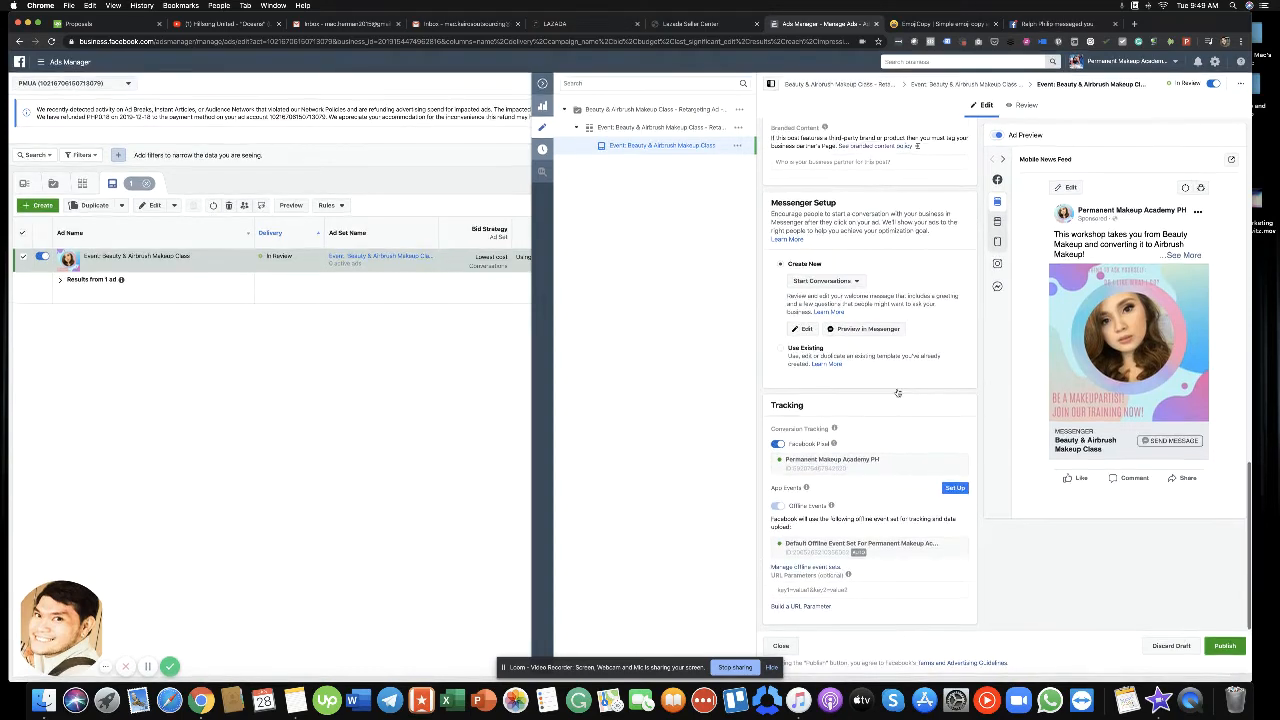
- Review the ad's media, primary text, headline and description, and publish the updated ad
scroll(898, 393, "up", 6)
scroll(897, 393, "up", 10)
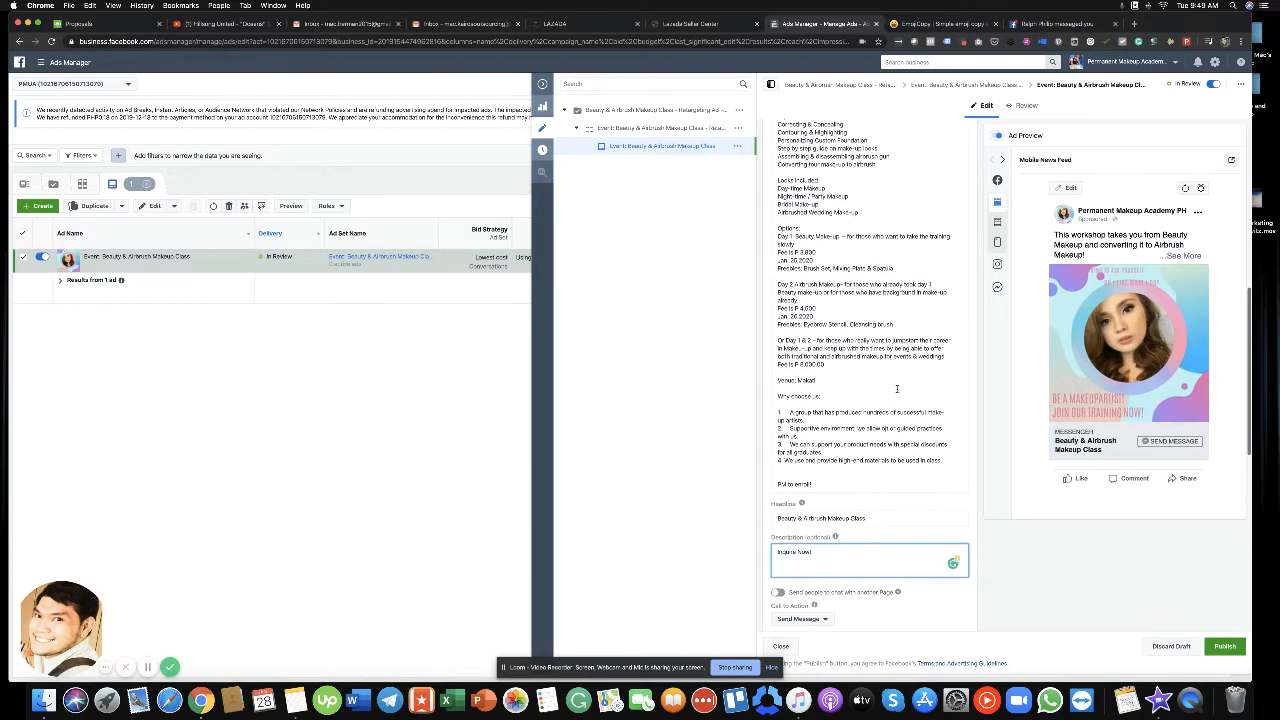
scroll(897, 389, "up", 1)
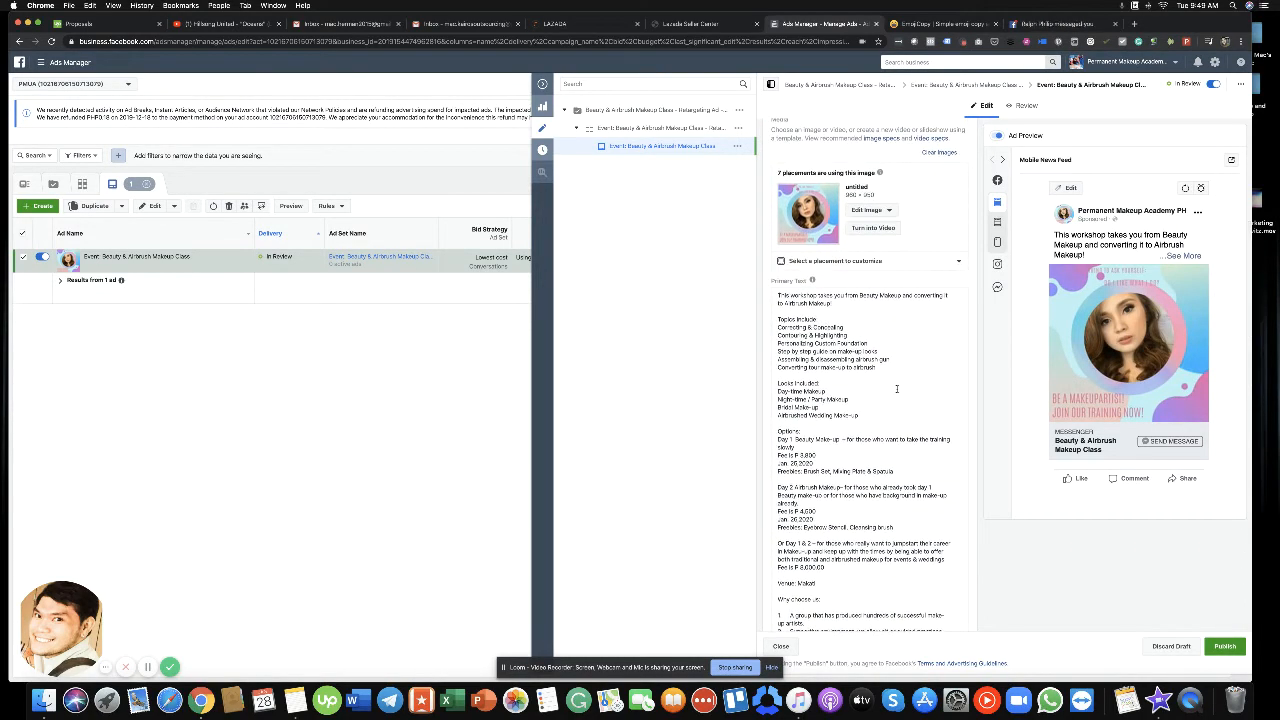
scroll(897, 389, "down", 1)
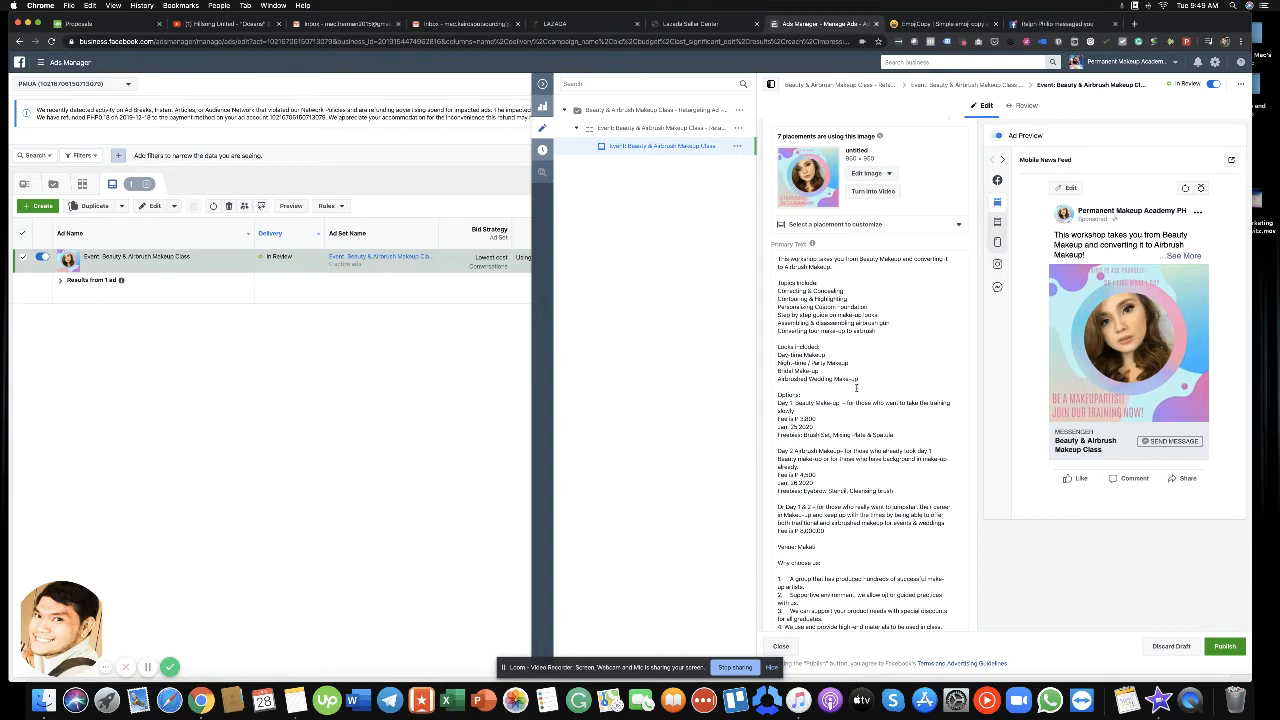
scroll(856, 388, "down", 5)
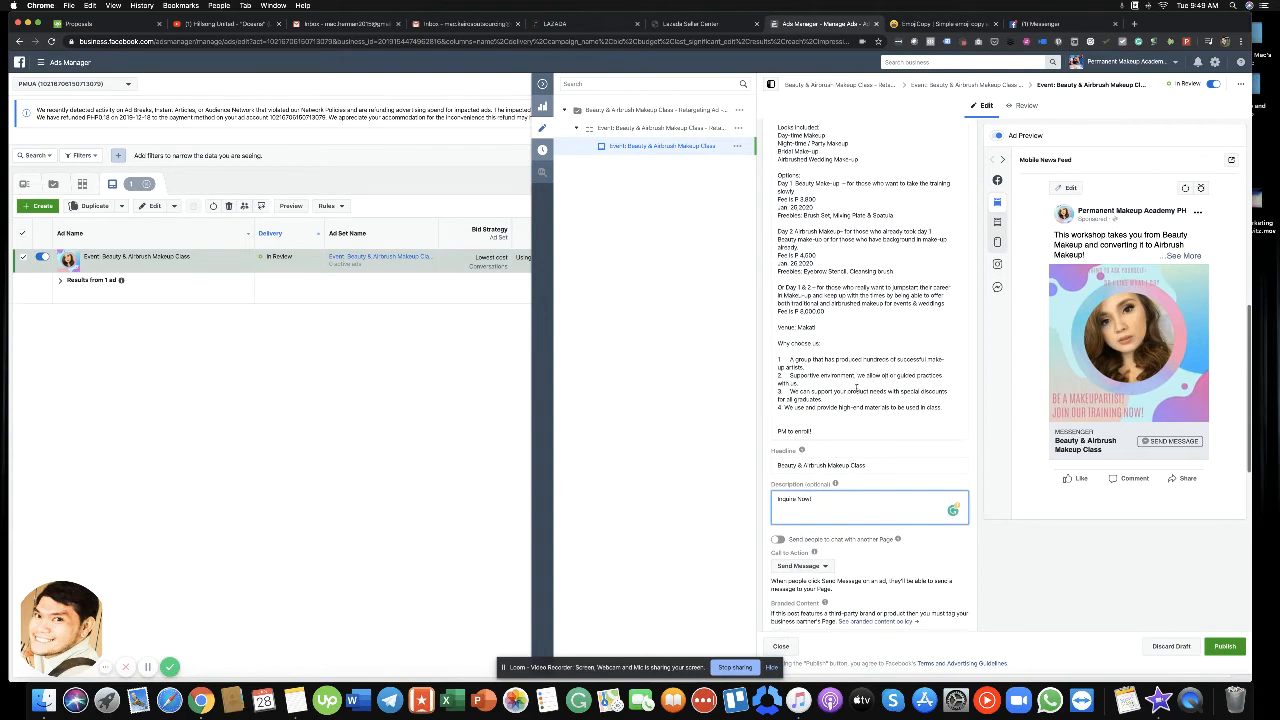
scroll(856, 388, "down", 5)
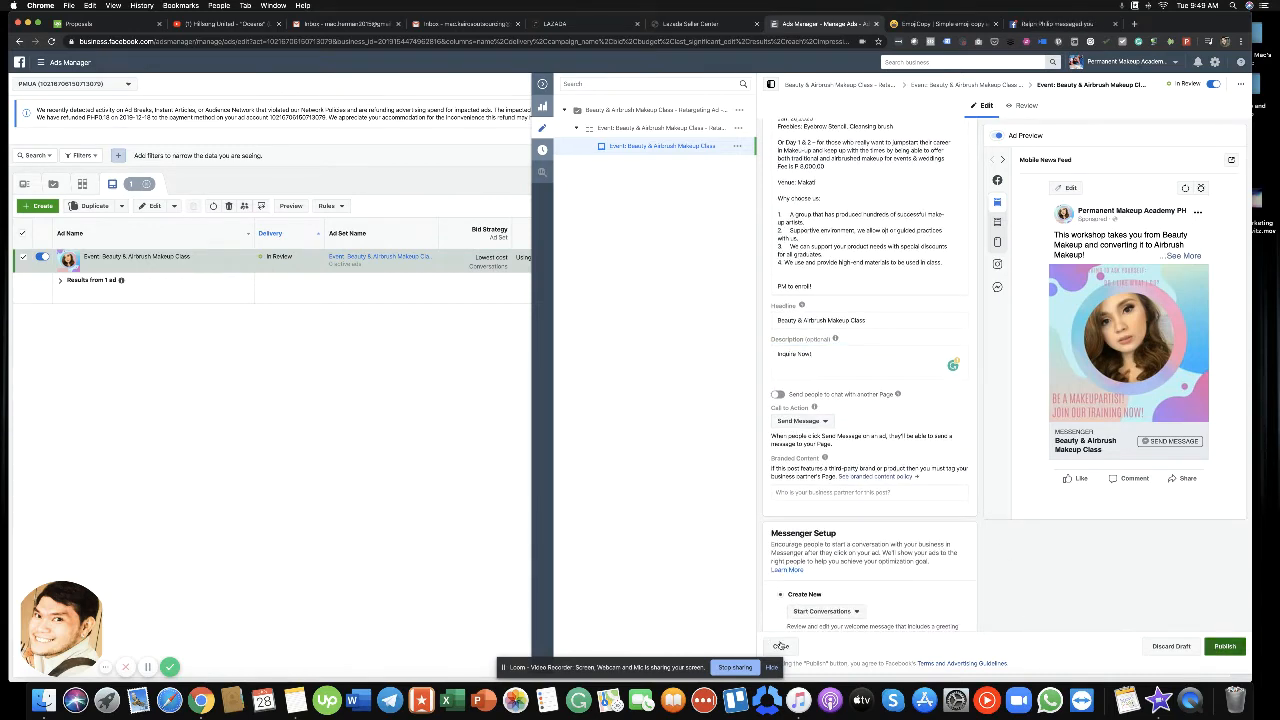
left_click(1220, 648)
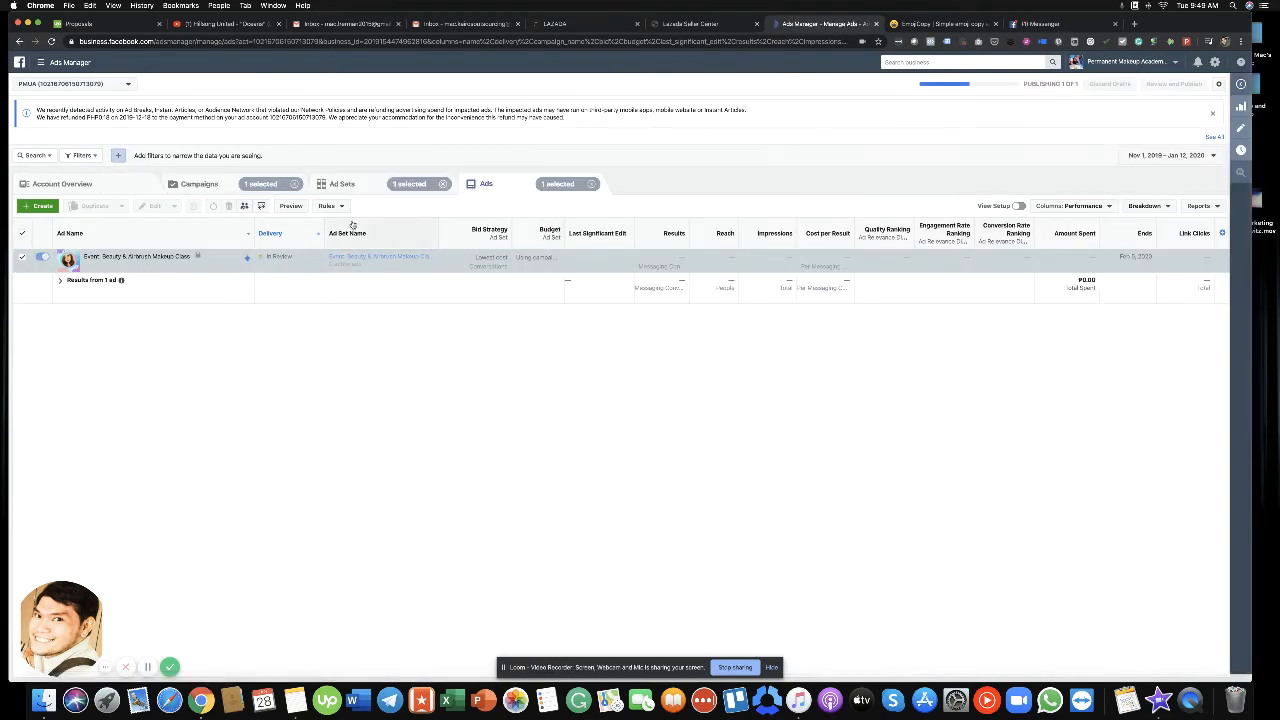
- Open the retargeting ad set for editing and start a new custom audience with Video as its source
left_click(358, 188)
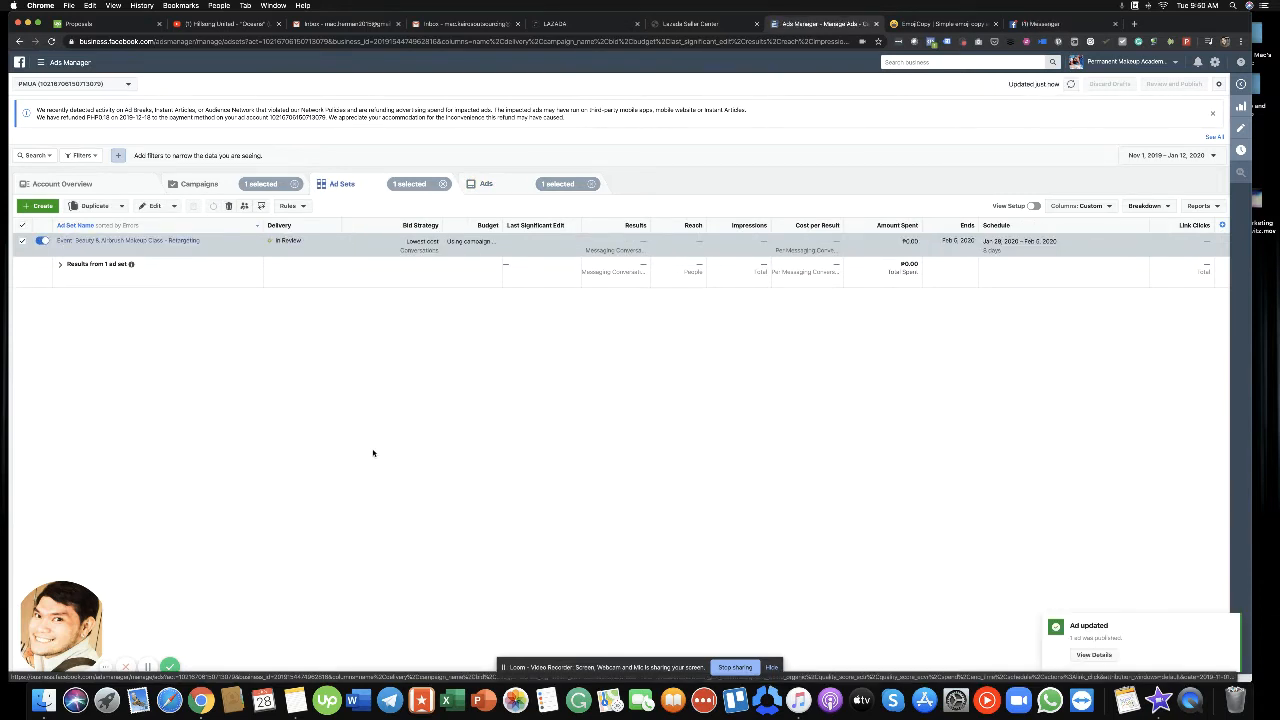
left_click(155, 205)
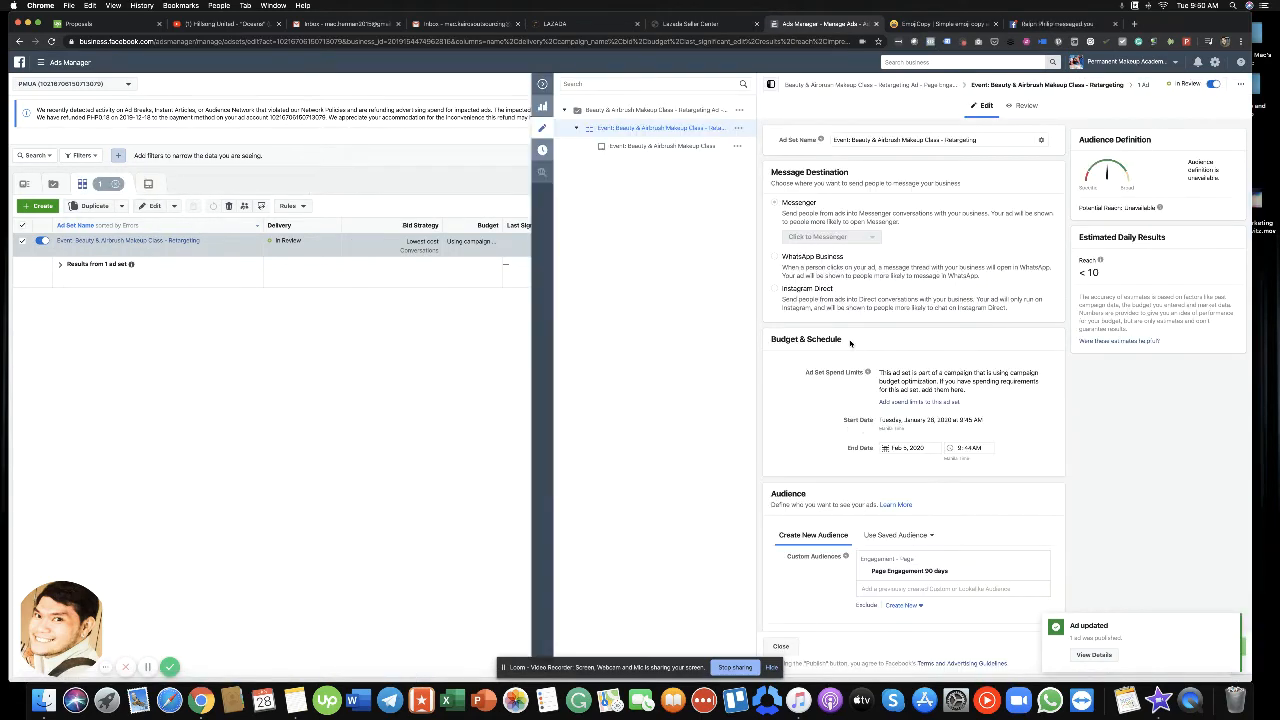
scroll(848, 319, "down", 5)
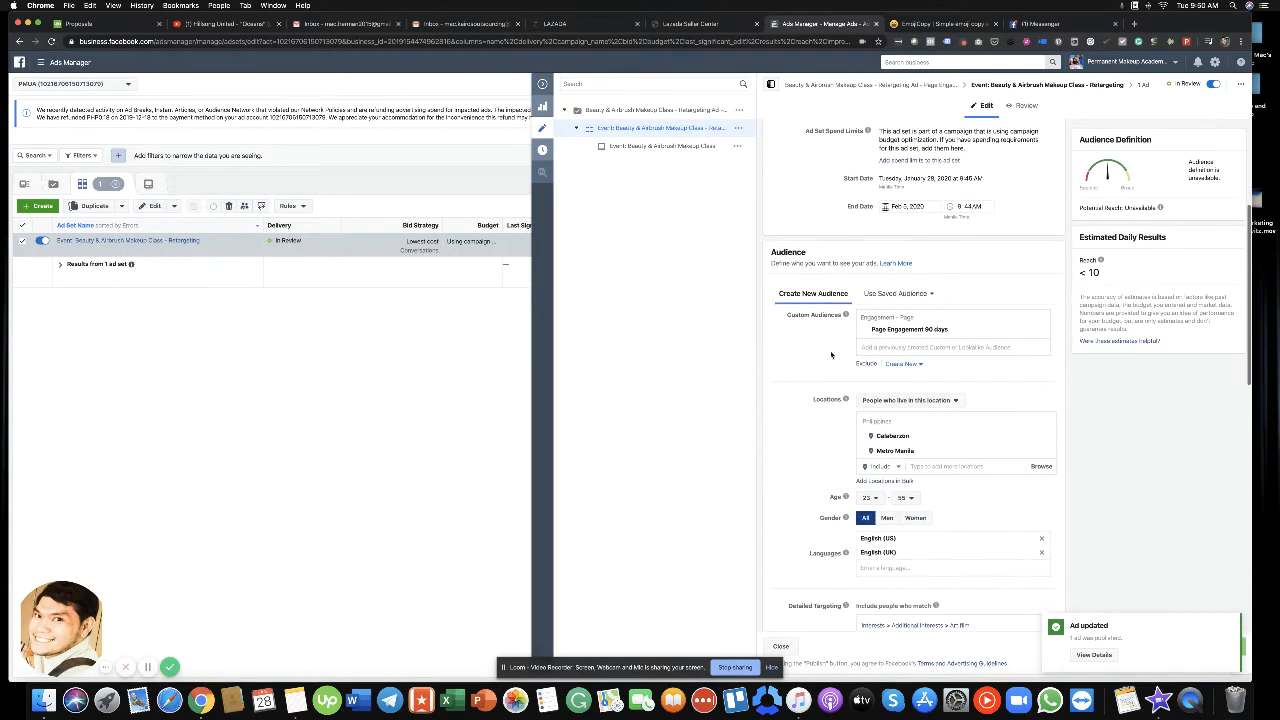
left_click(908, 364)
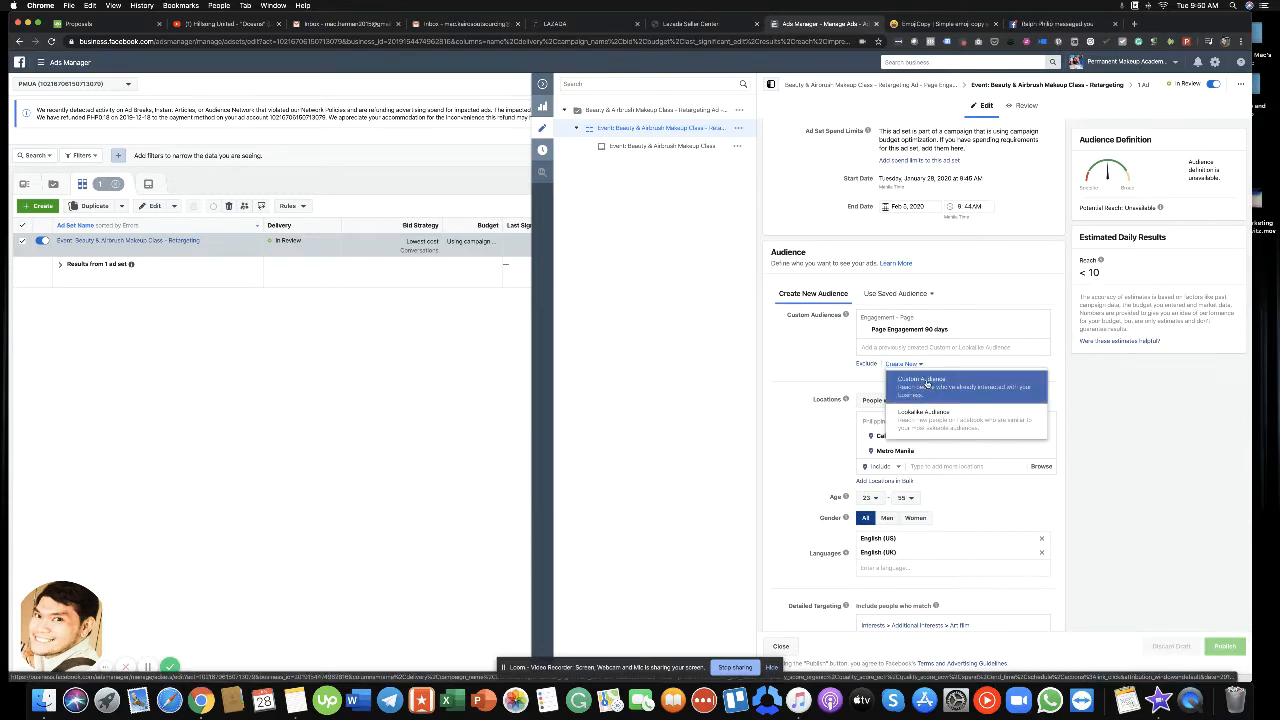
left_click(880, 372)
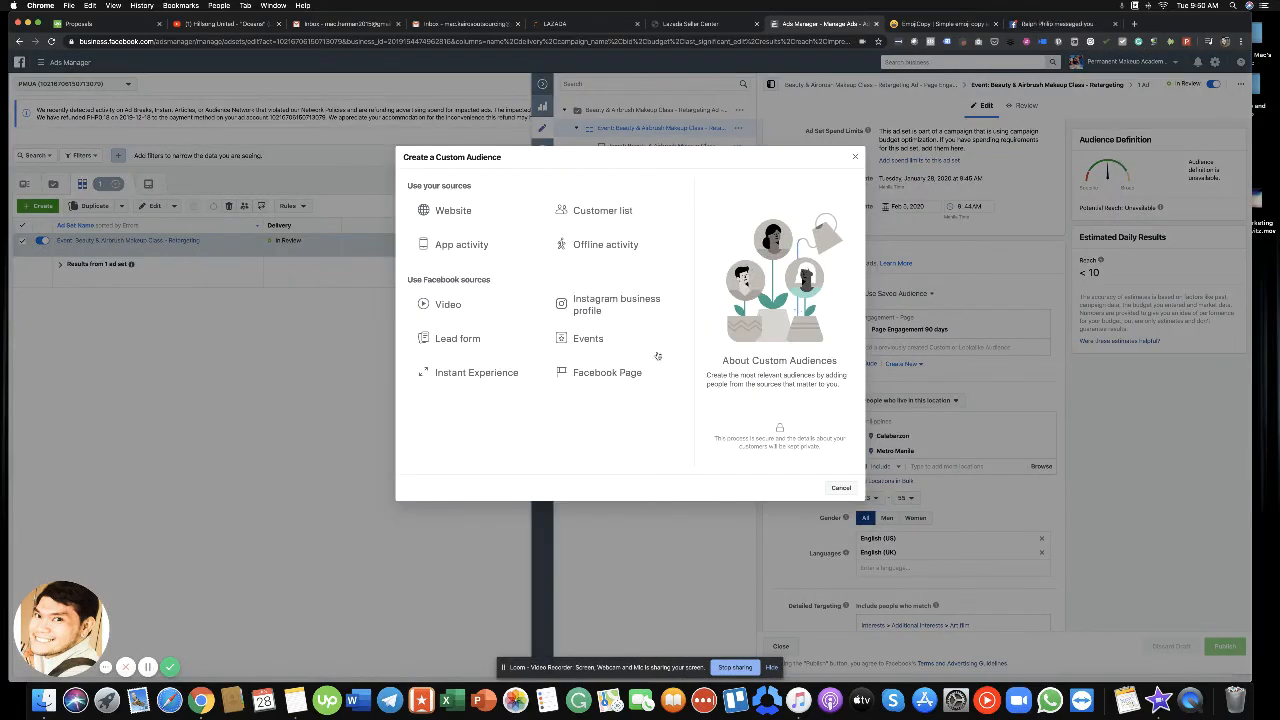
left_click(456, 305)
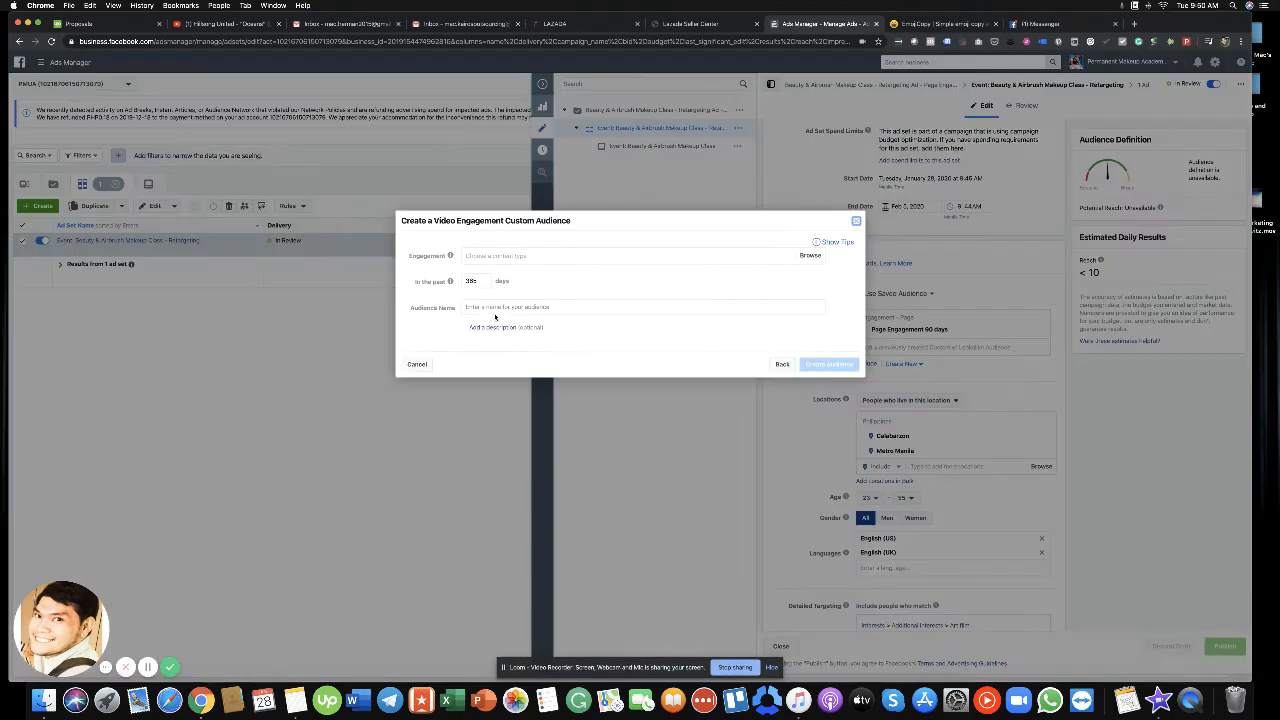
- Set the audience's engagement to people who viewed at least 3 seconds of your video and open its video selection
left_click(540, 256)
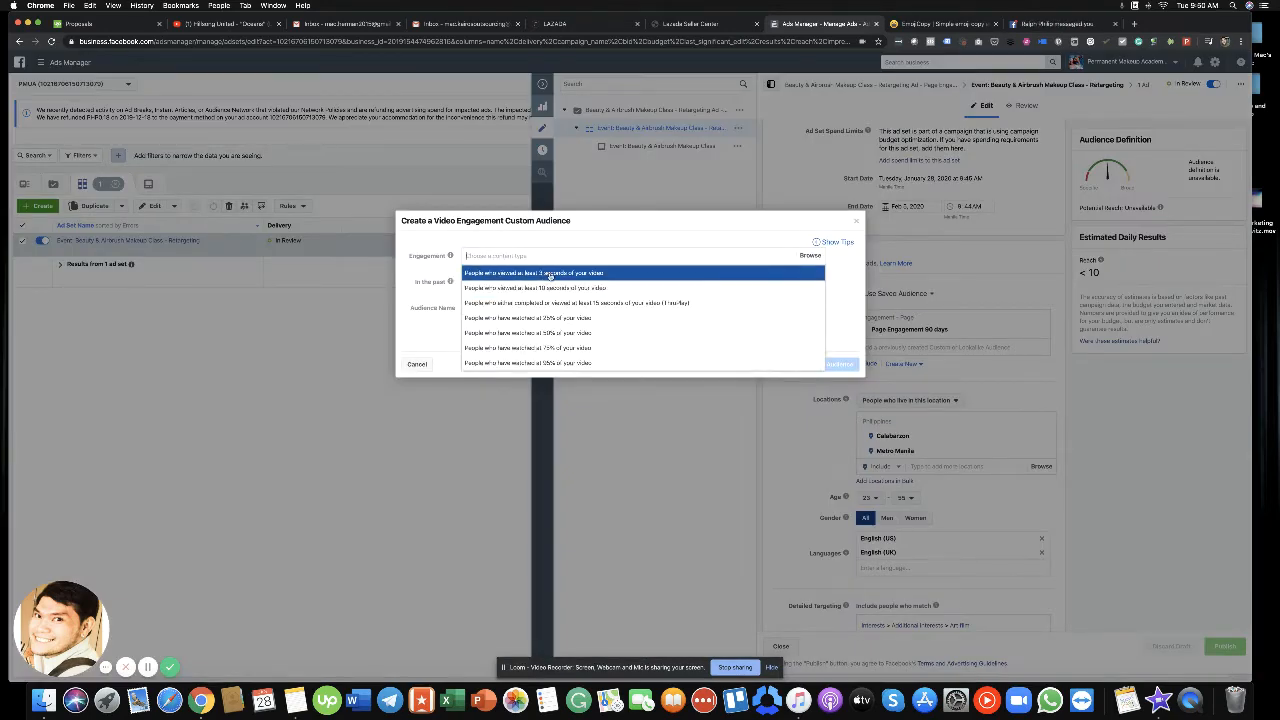
left_click(549, 274)
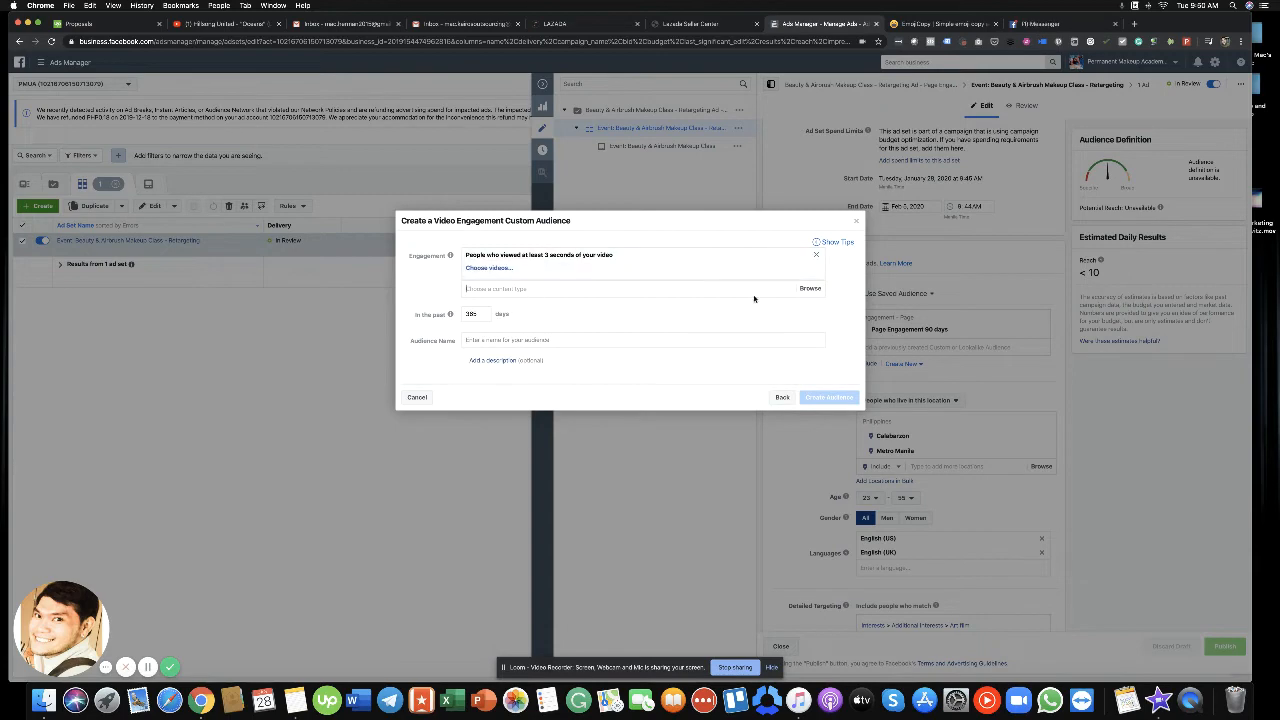
left_click(808, 289)
left_click(489, 270)
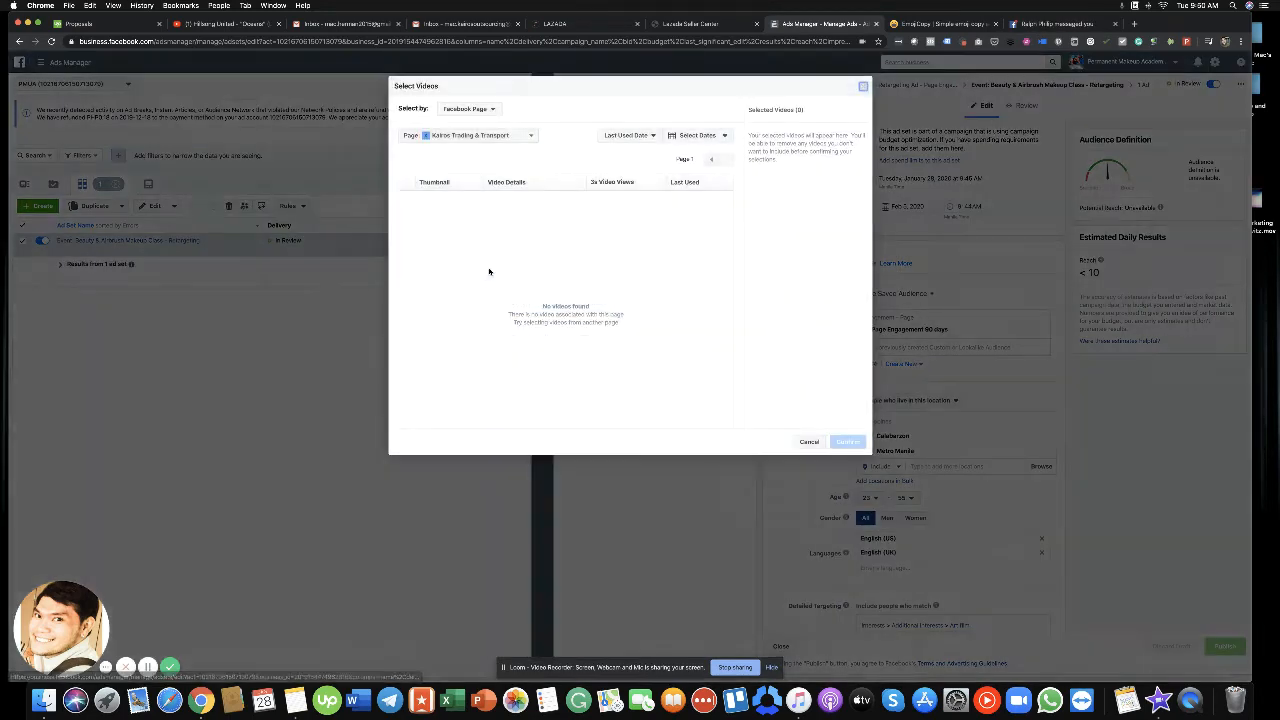
- Choose the Permanent Makeup Academy page as the video source and select its "Do you dream of doing what you..." and "Untitled Video" videos
left_click(480, 135)
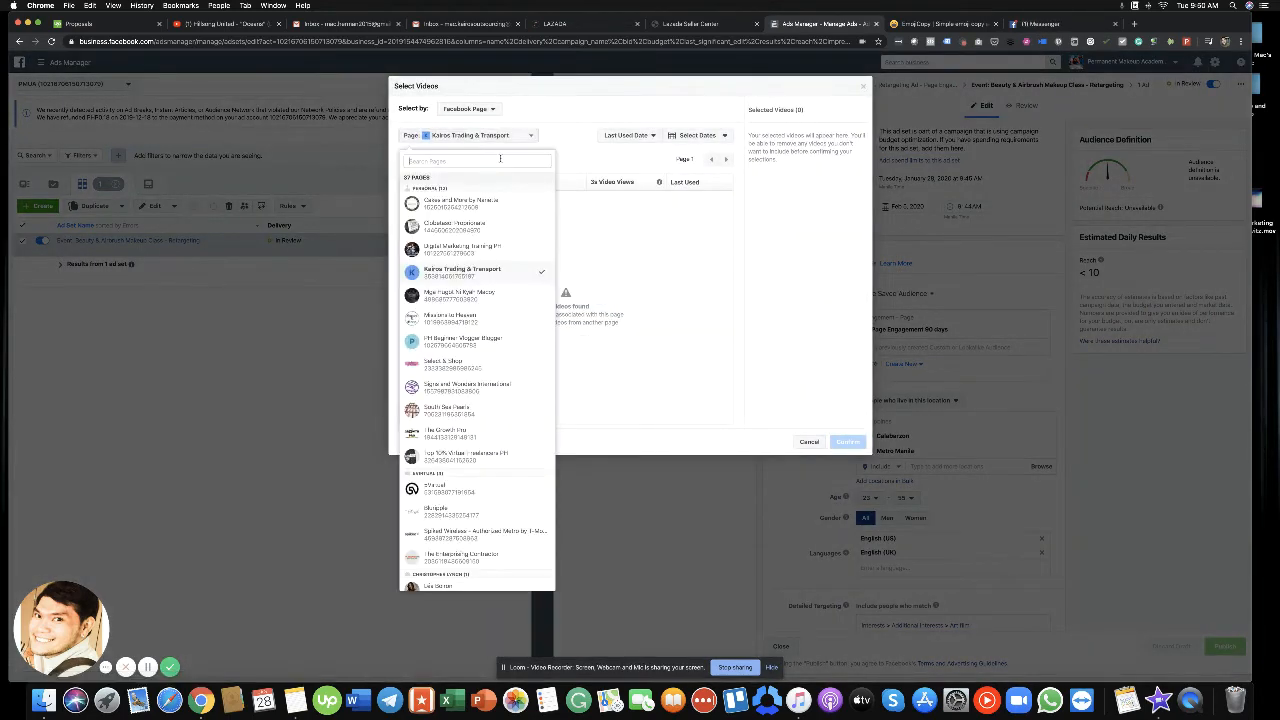
type("perman")
left_click(484, 201)
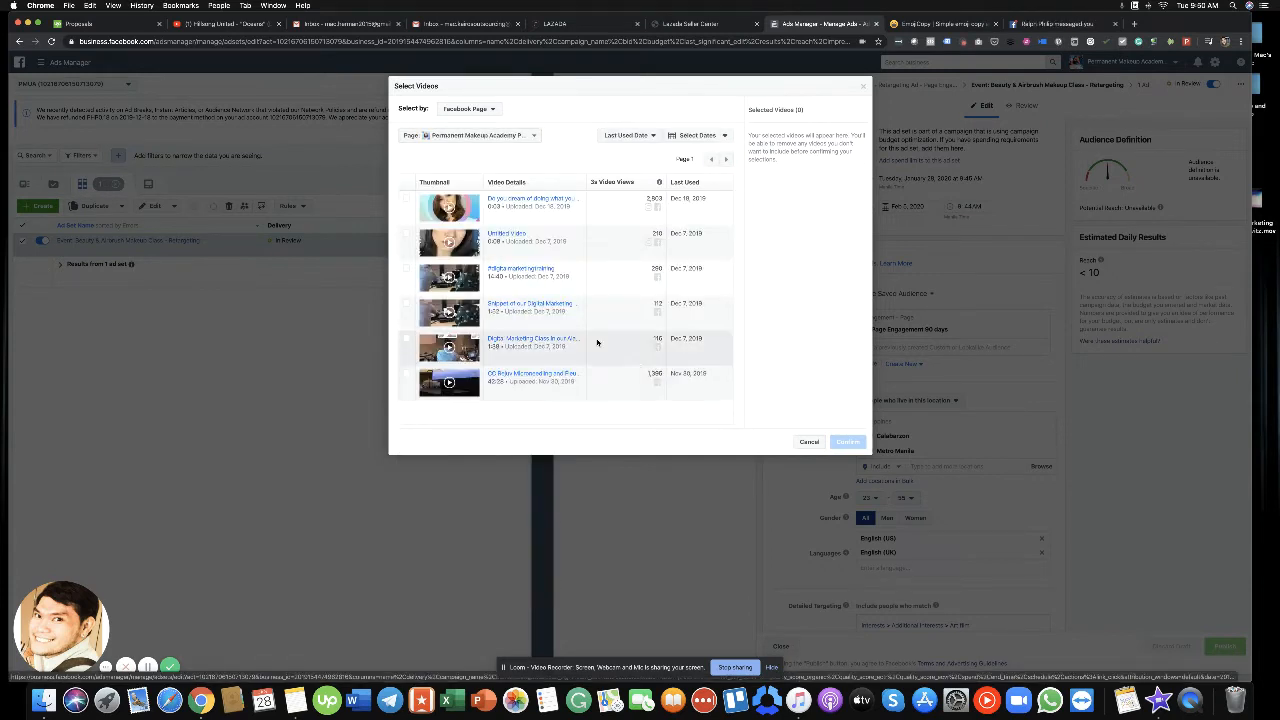
left_click(406, 200)
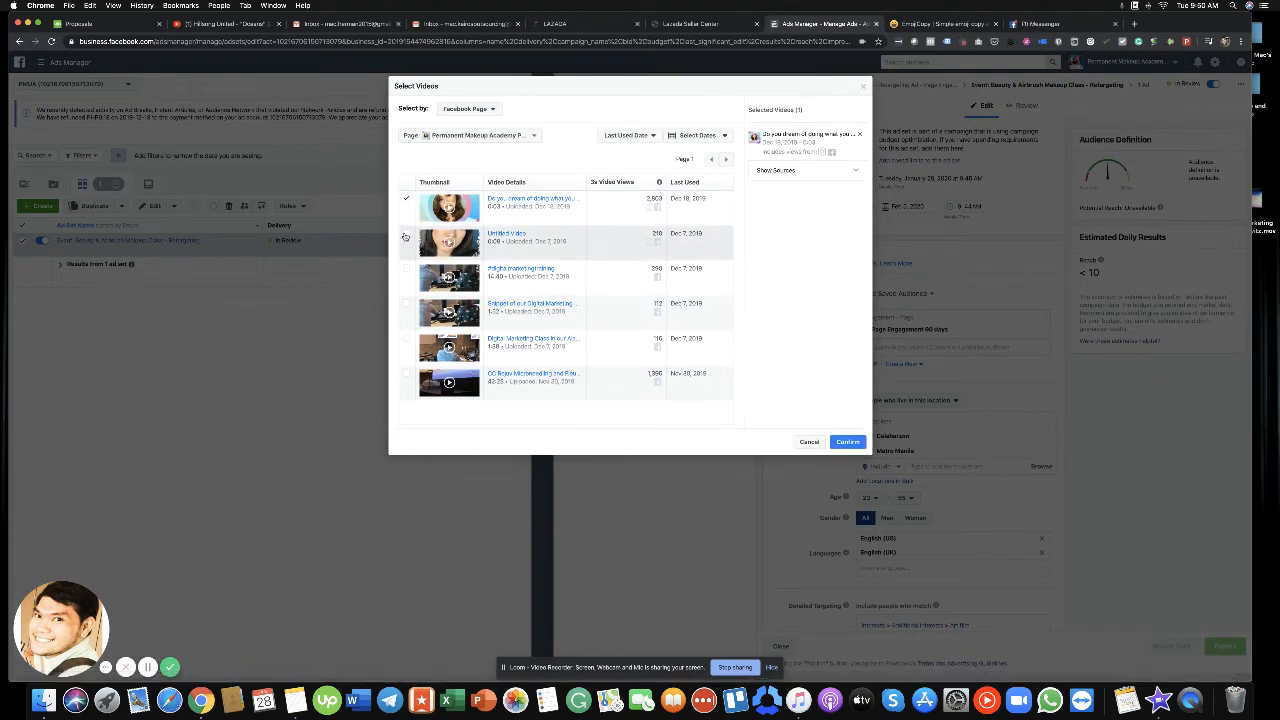
left_click(405, 236)
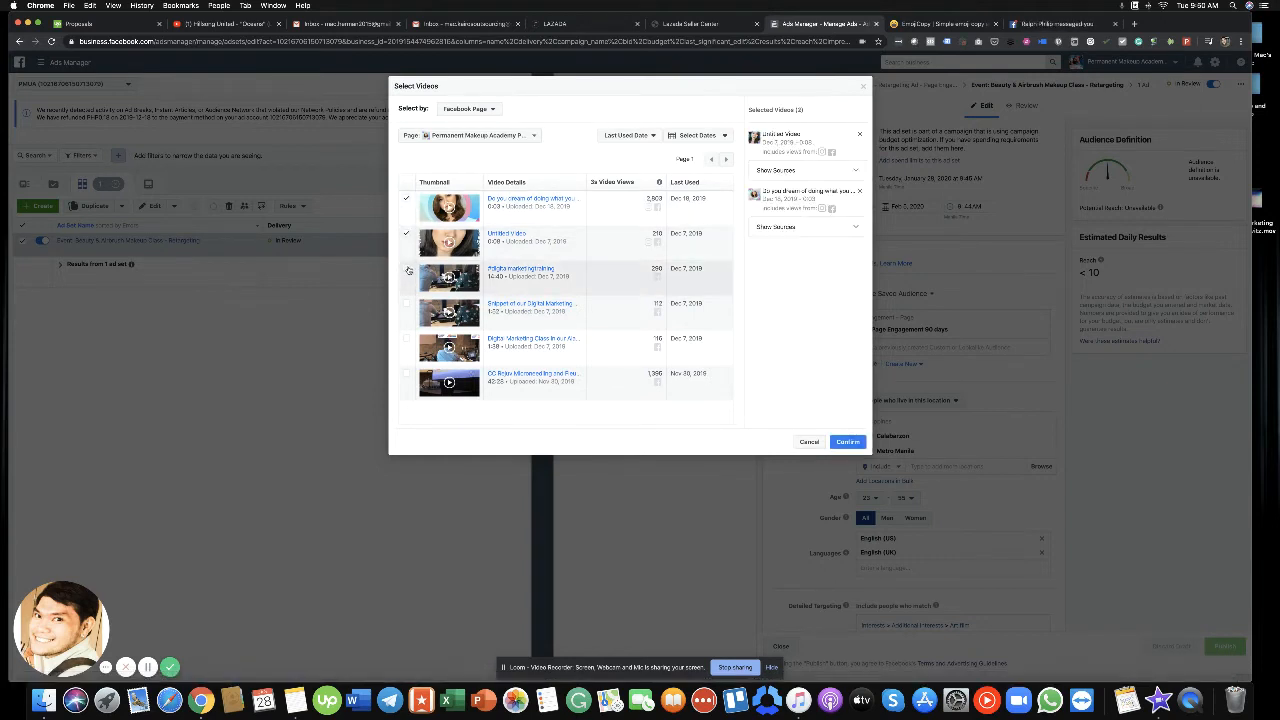
left_click(407, 270)
left_click(407, 306)
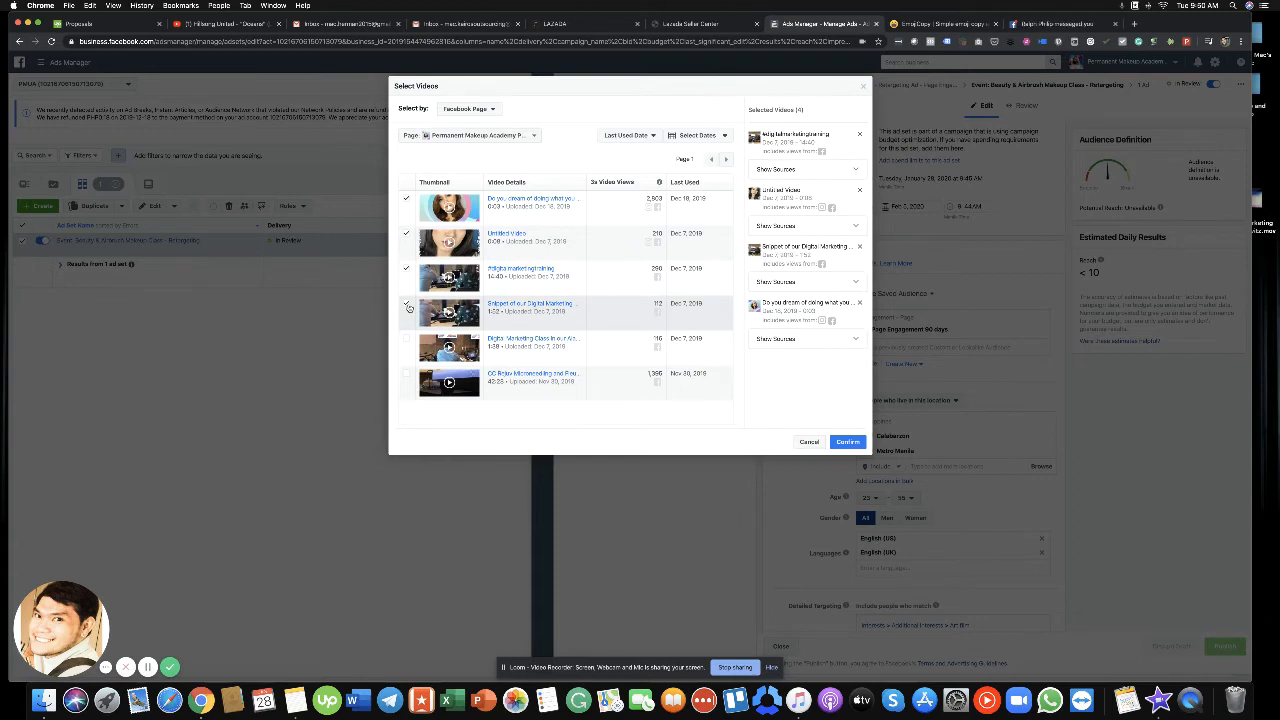
left_click(407, 306)
left_click(406, 272)
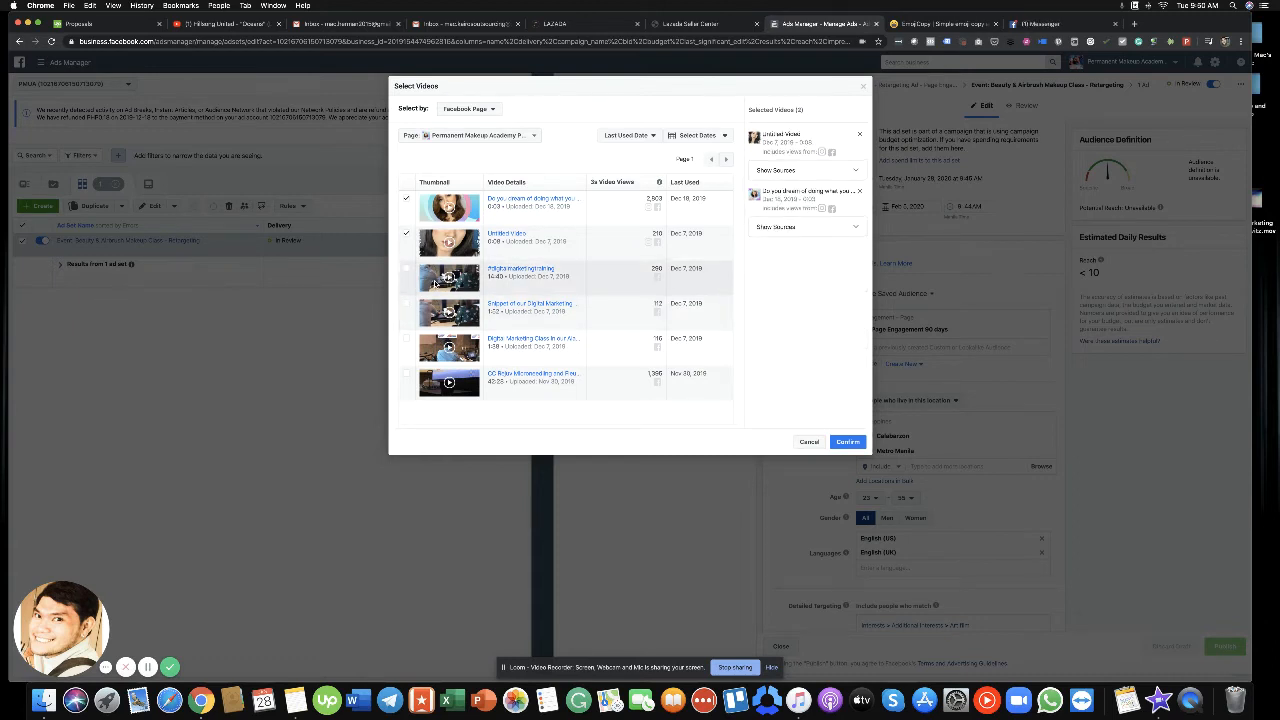
- Add the page's CC Rejuv Microneedling video from November to the selection and confirm the videos for the 3-second criterion
left_click(406, 375)
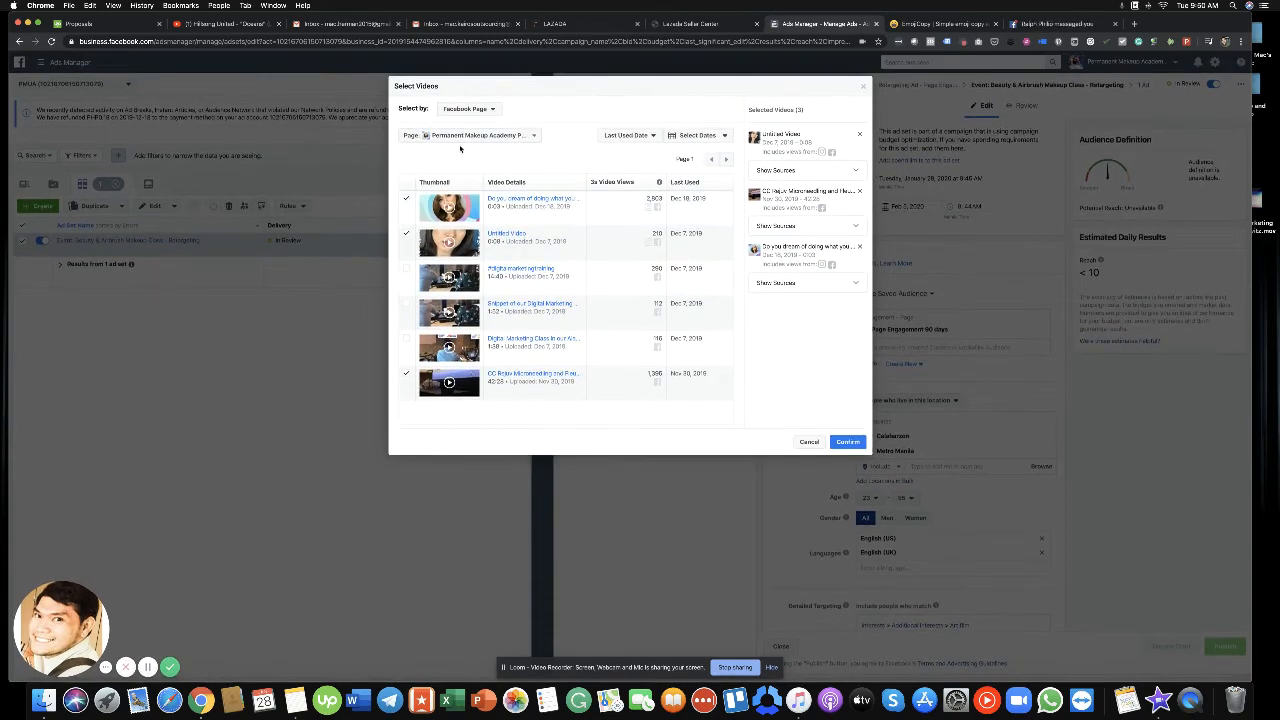
left_click(847, 442)
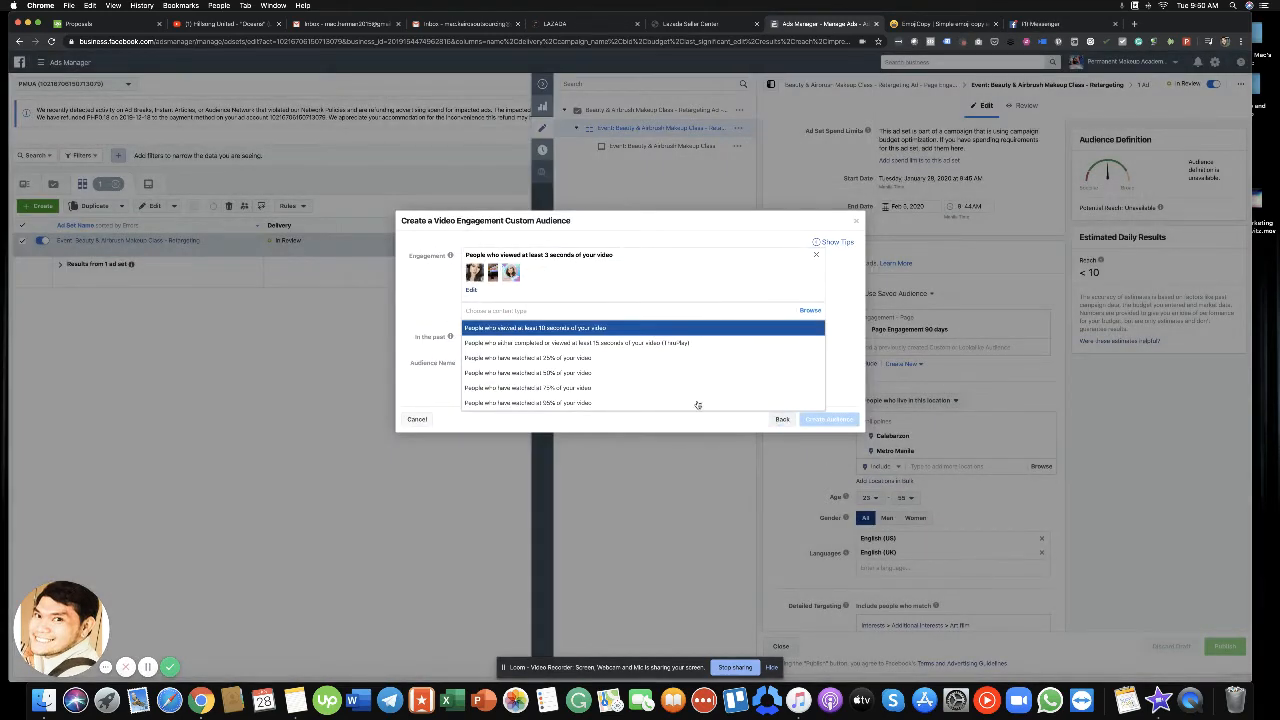
- Add a criterion for people who viewed at least 10 seconds, using the same three makeup academy videos
left_click(624, 330)
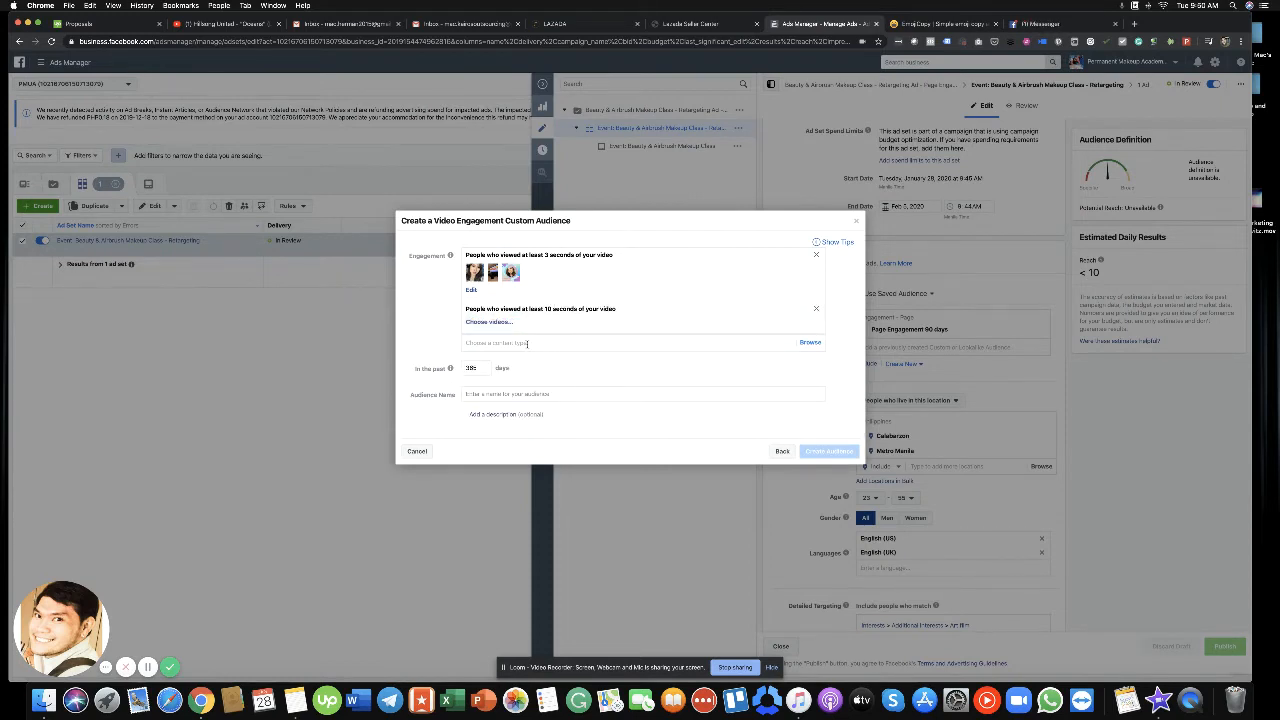
left_click(489, 321)
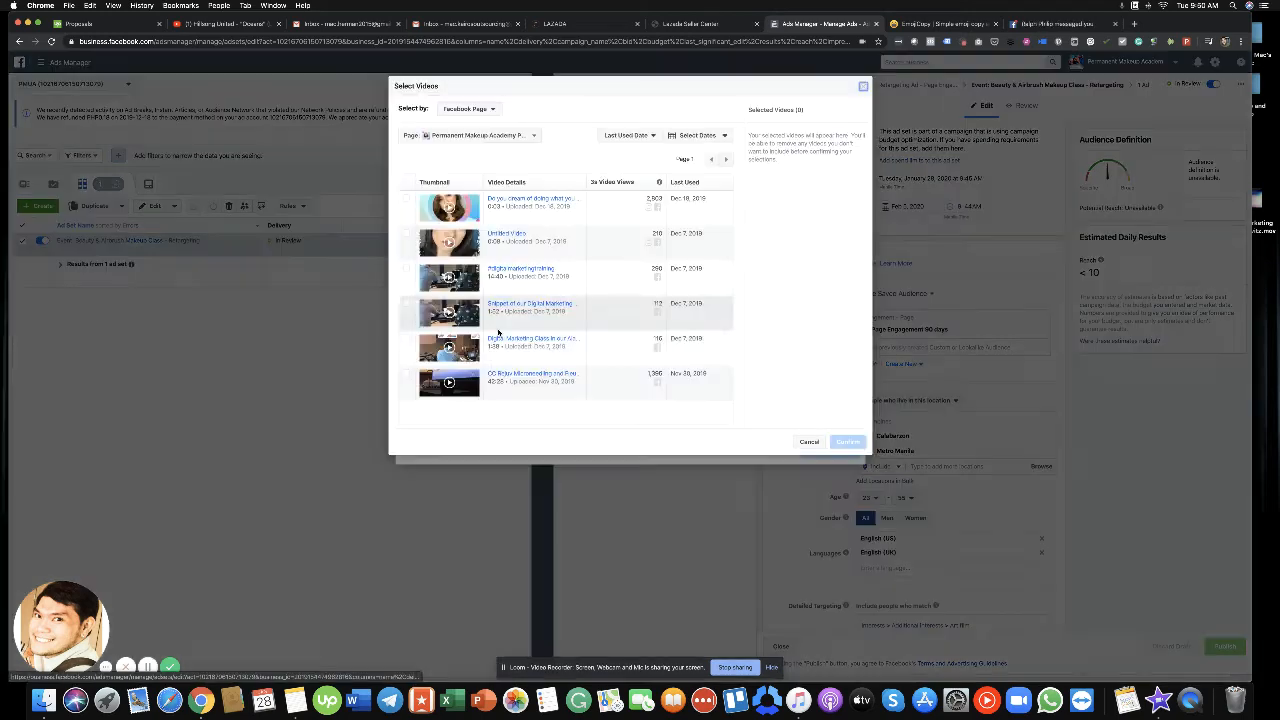
left_click(406, 199)
left_click(406, 234)
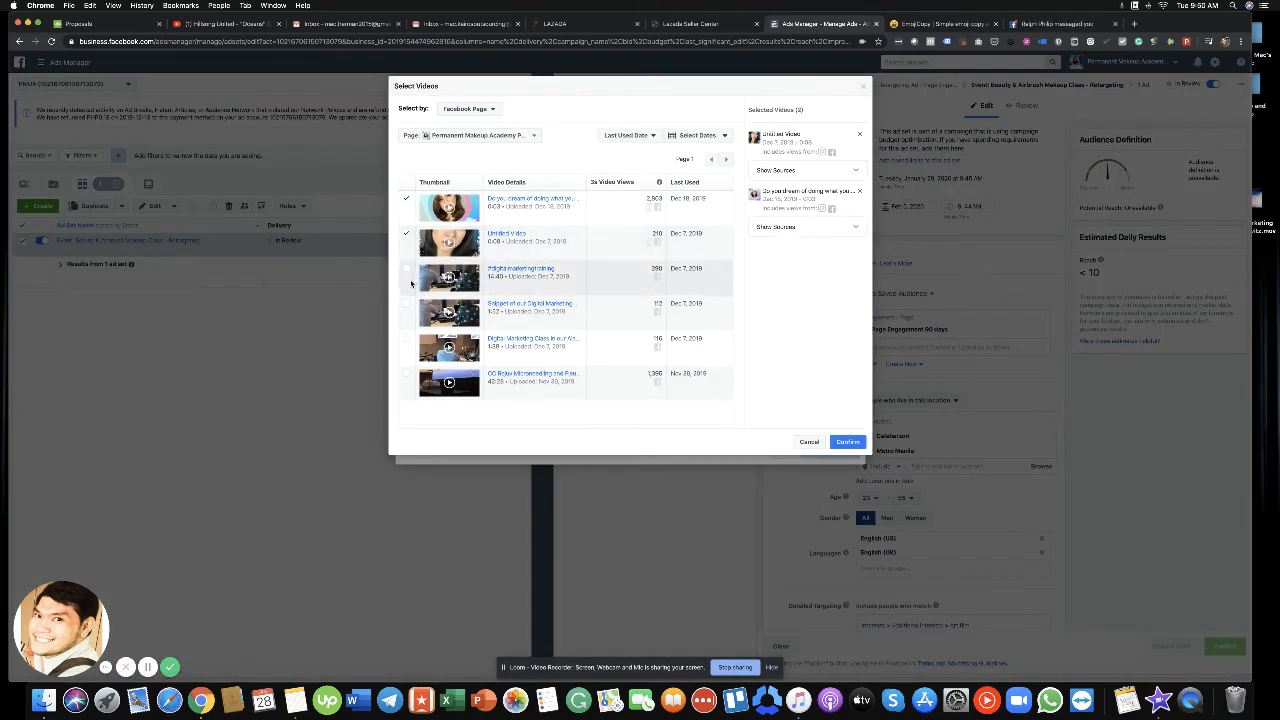
left_click(406, 374)
left_click(846, 441)
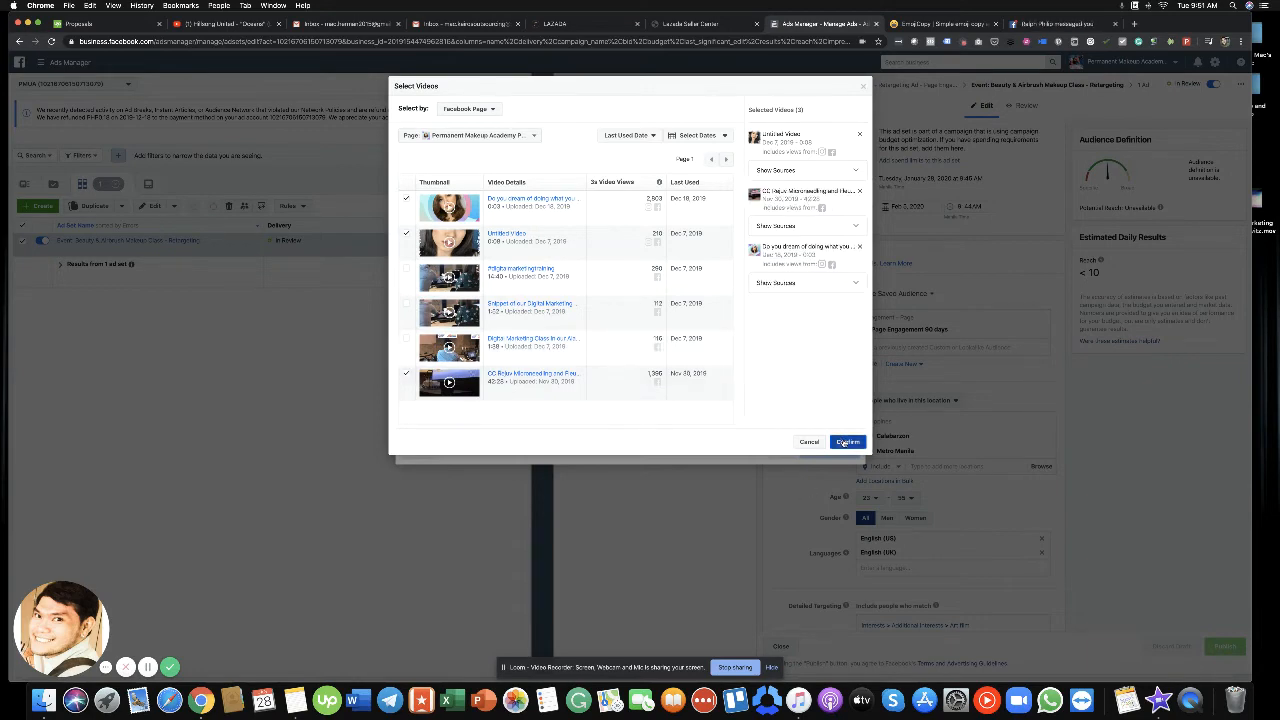
- Set the engagement period to 90 days, name the audience "3 and 10 secs 90 days VV", and create it
double_click(484, 390)
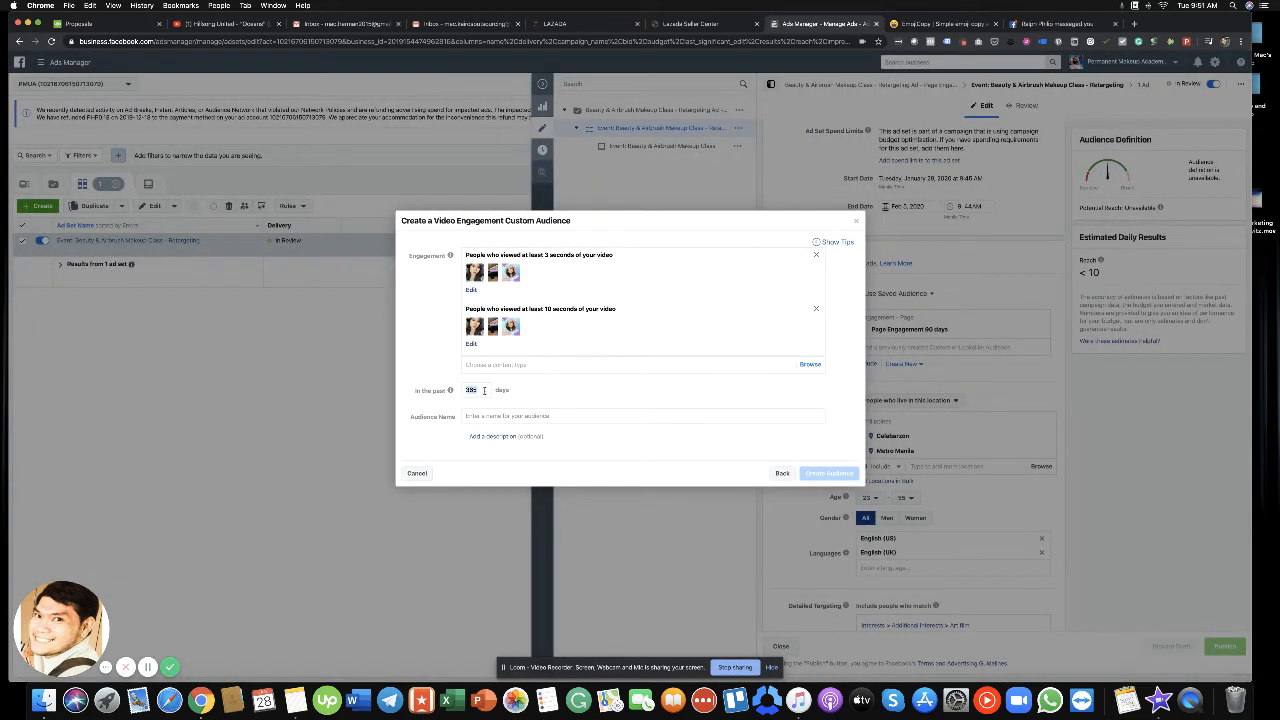
type("90")
left_click(540, 416)
type("3 and 10")
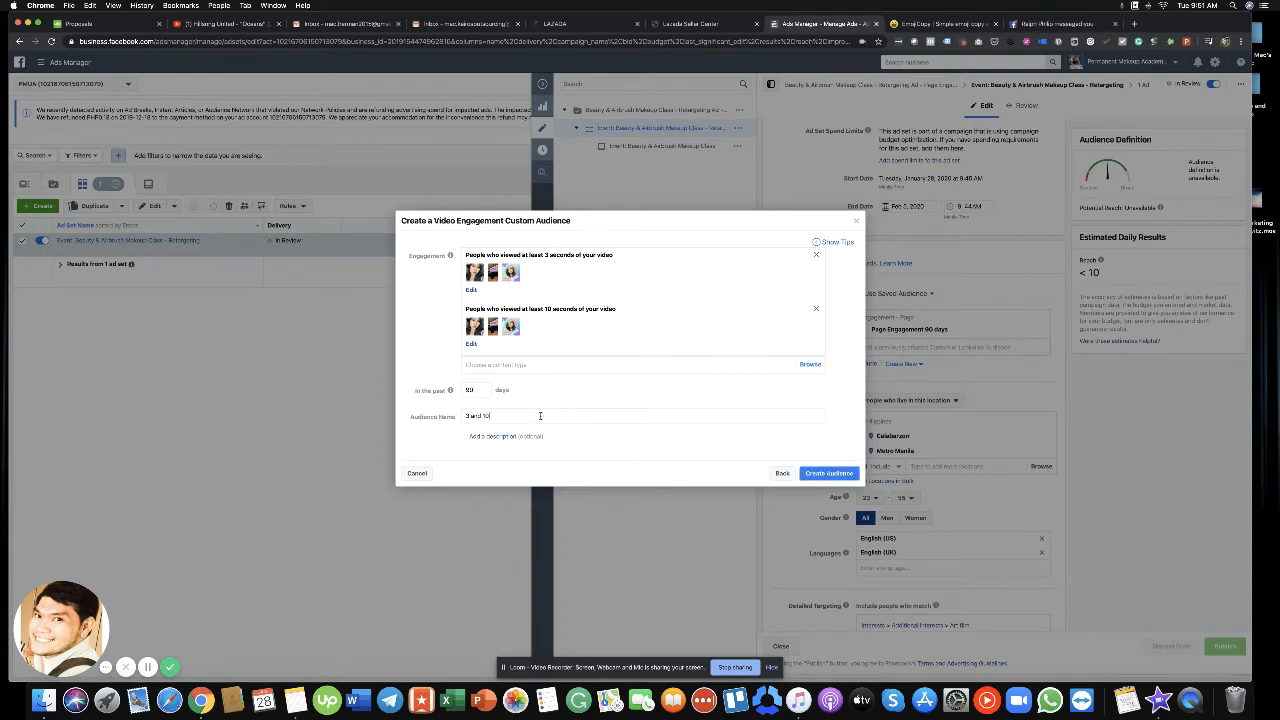
type(" secs 90 days VV")
left_click(828, 473)
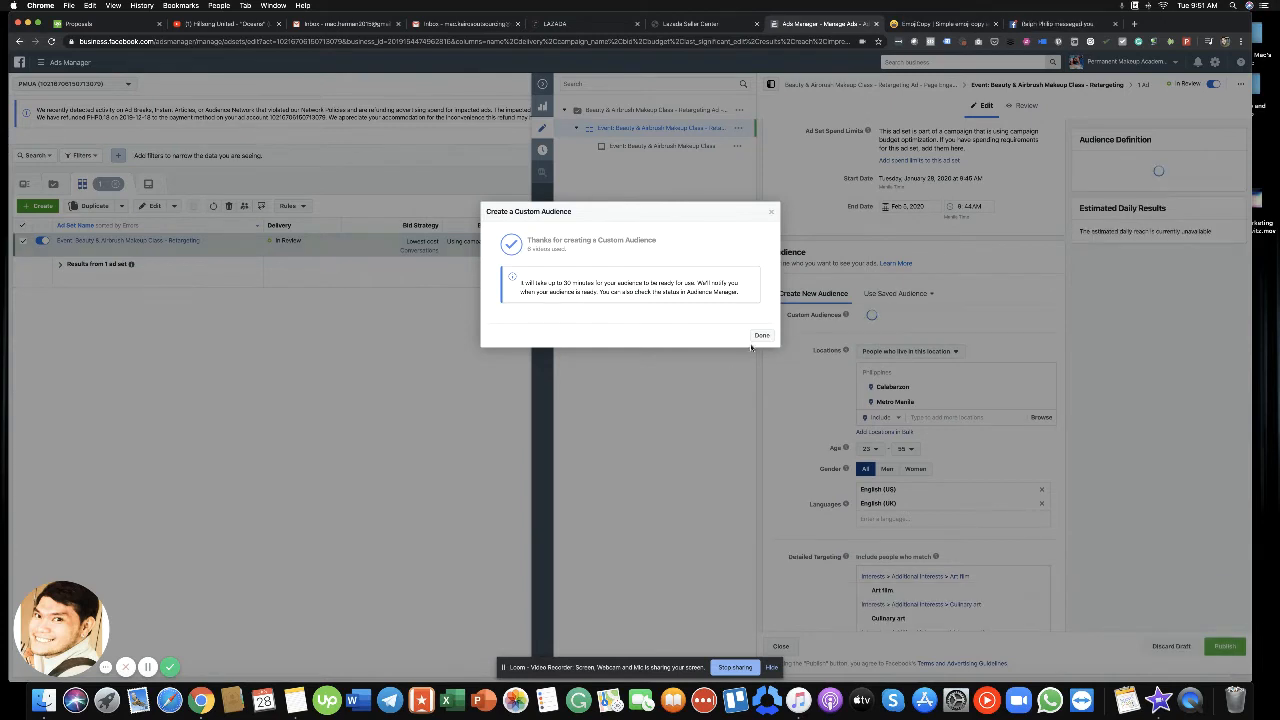
left_click(761, 335)
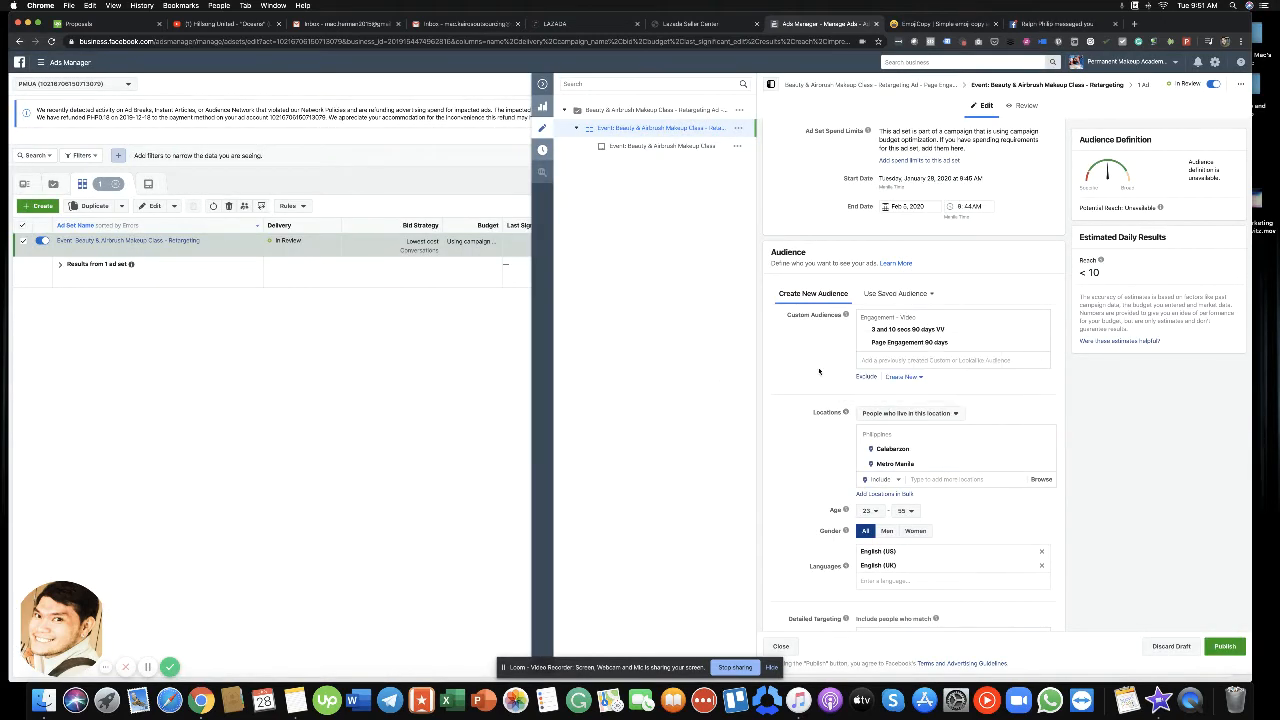
left_click(898, 378)
left_click(909, 395)
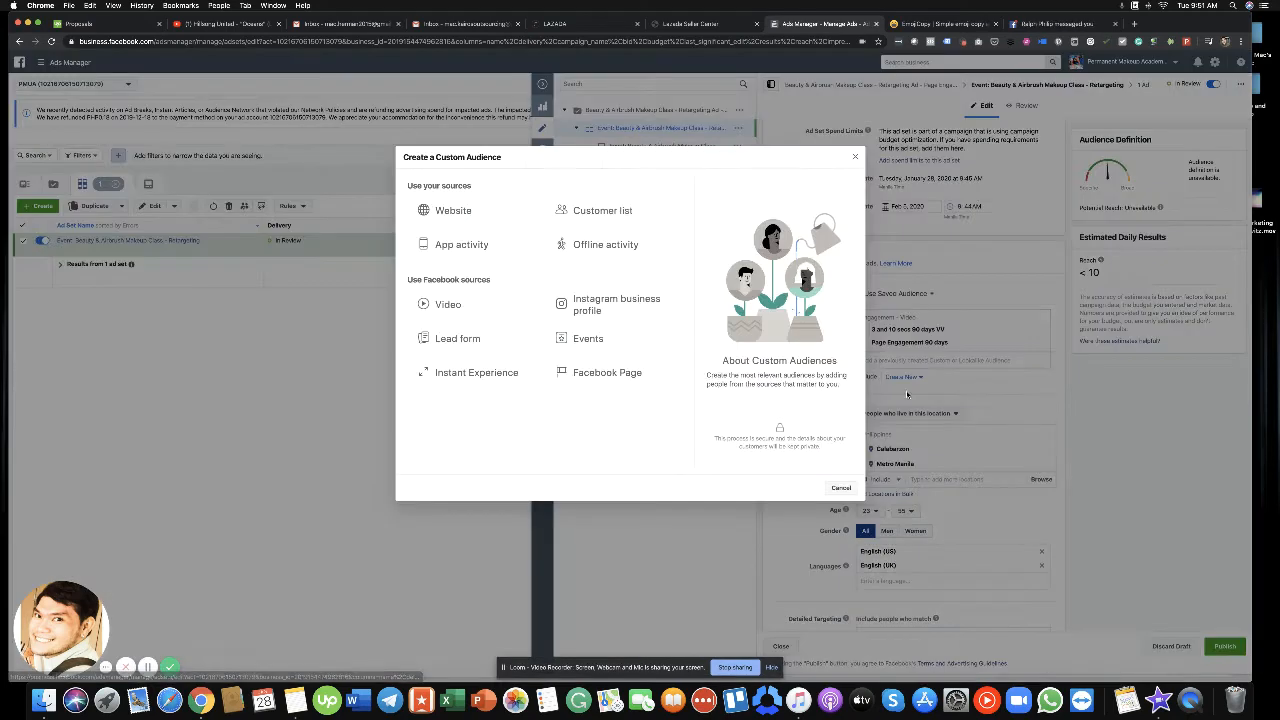
left_click(605, 372)
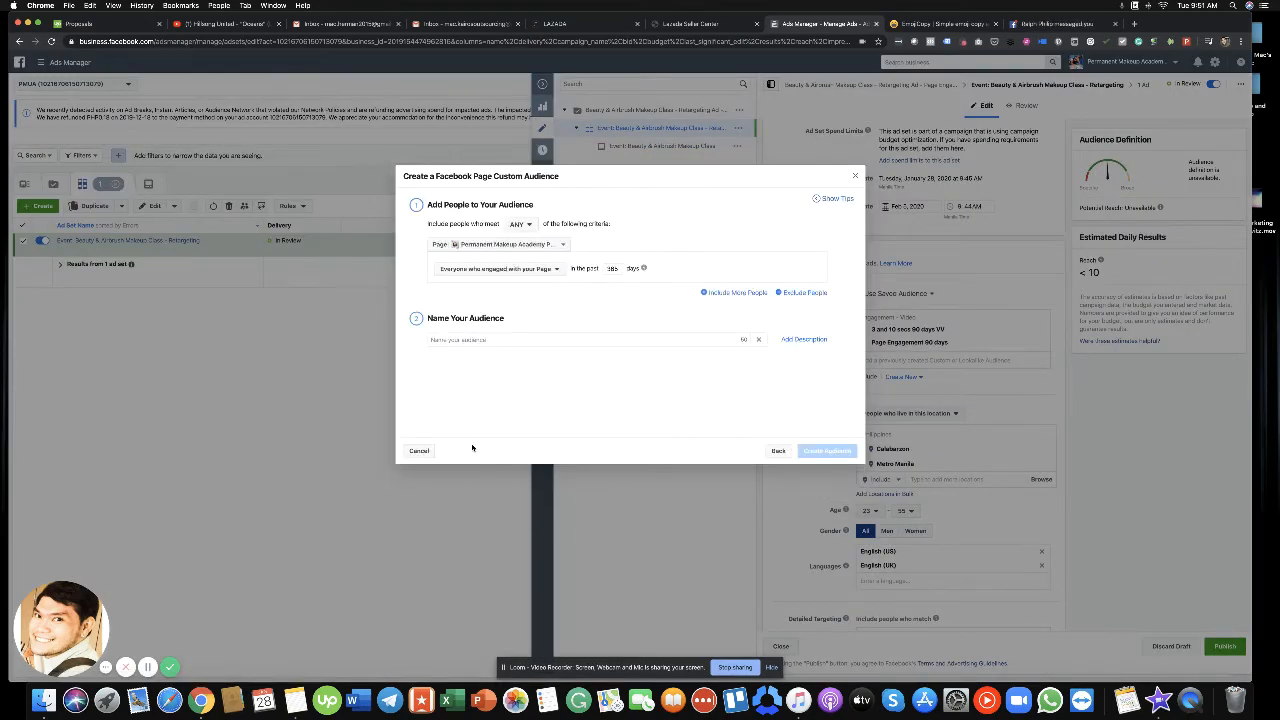
left_click(420, 451)
- Start another video custom audience for people who completed or viewed at least 15 seconds of a video (ThruPlay)
left_click(904, 377)
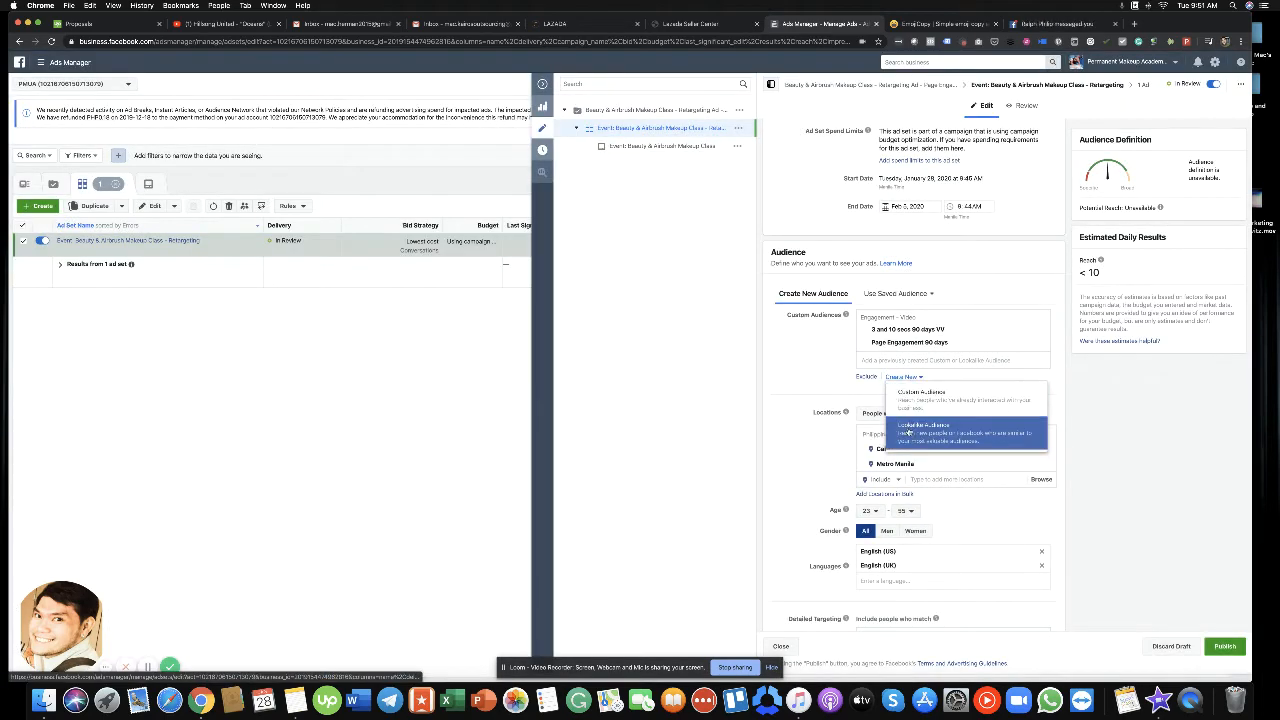
left_click(912, 402)
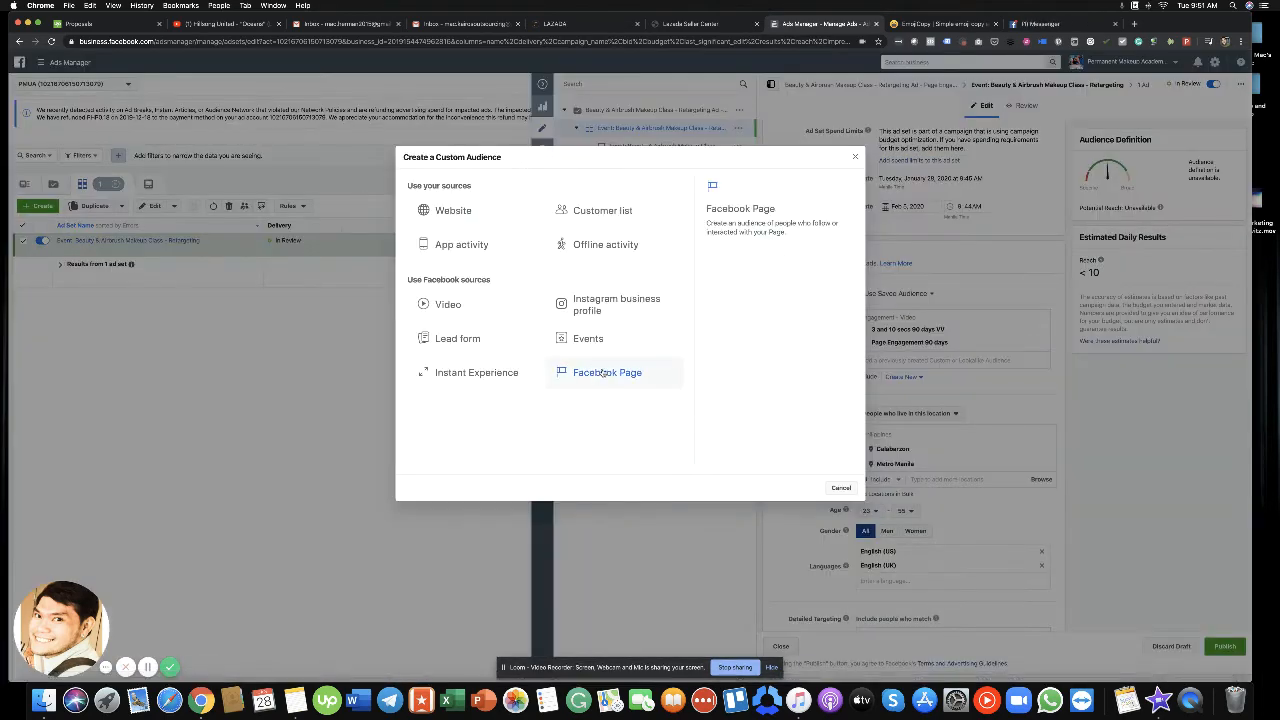
left_click(470, 307)
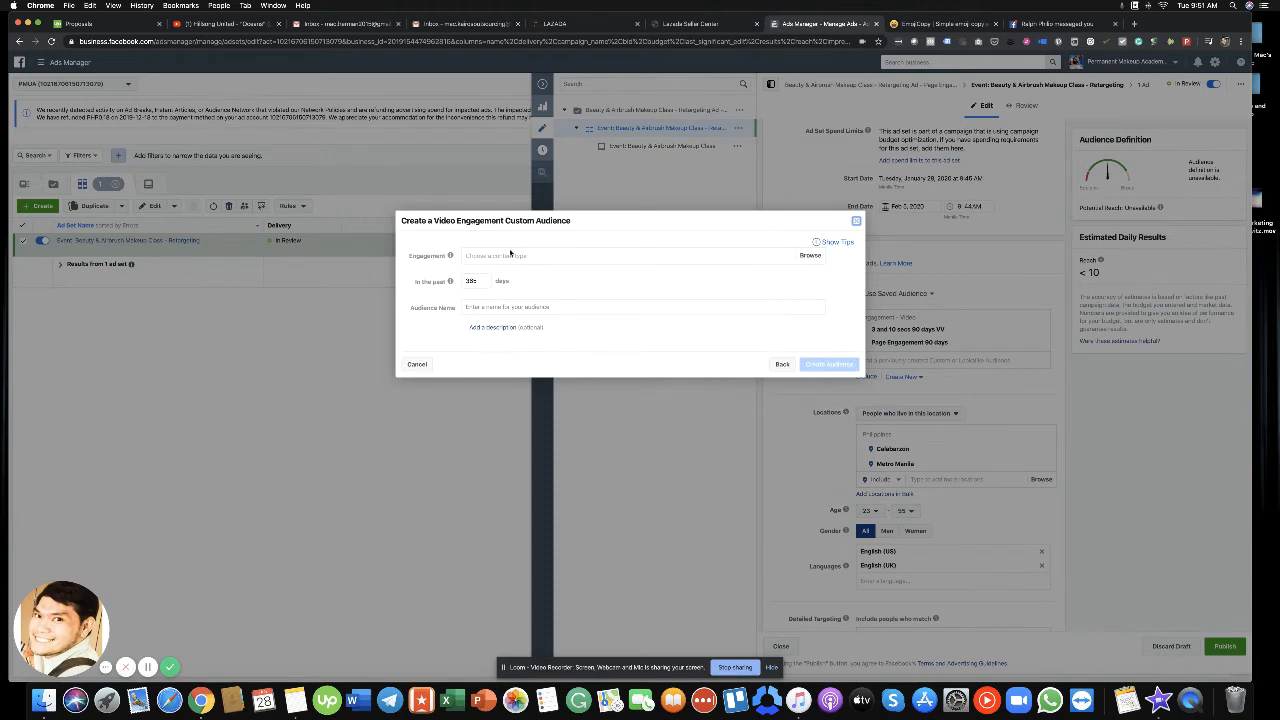
left_click(510, 255)
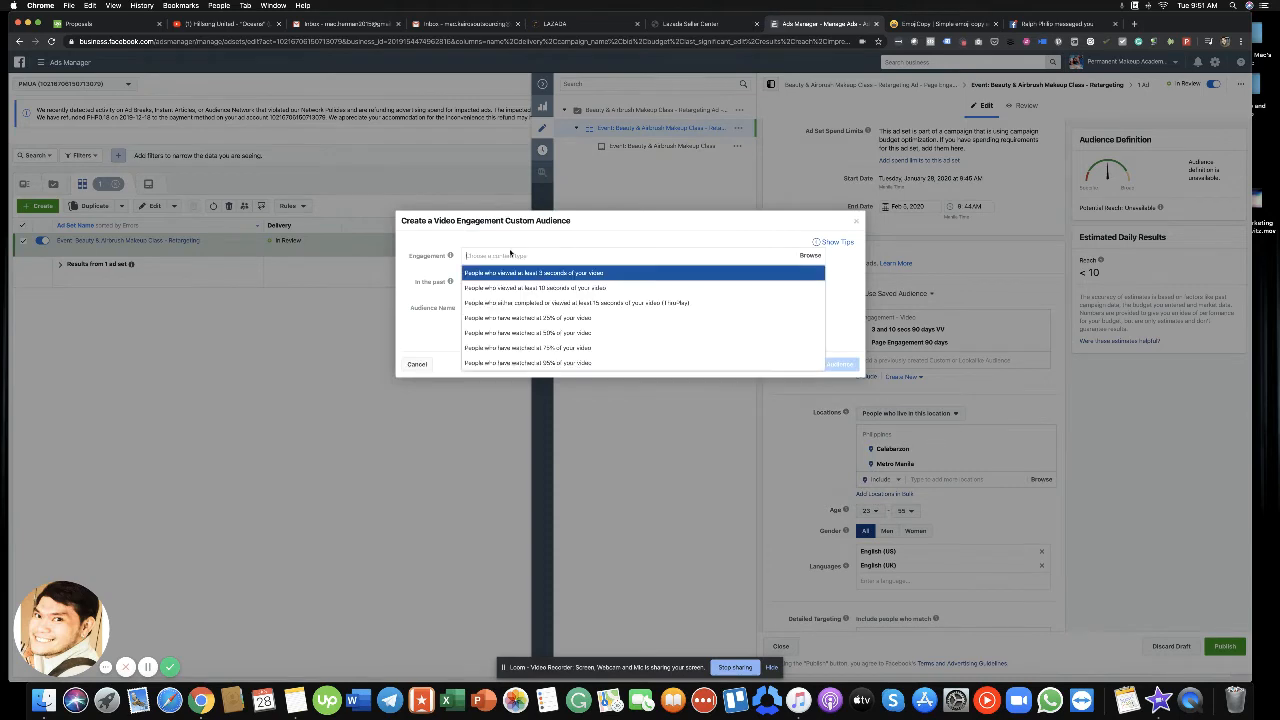
left_click(510, 302)
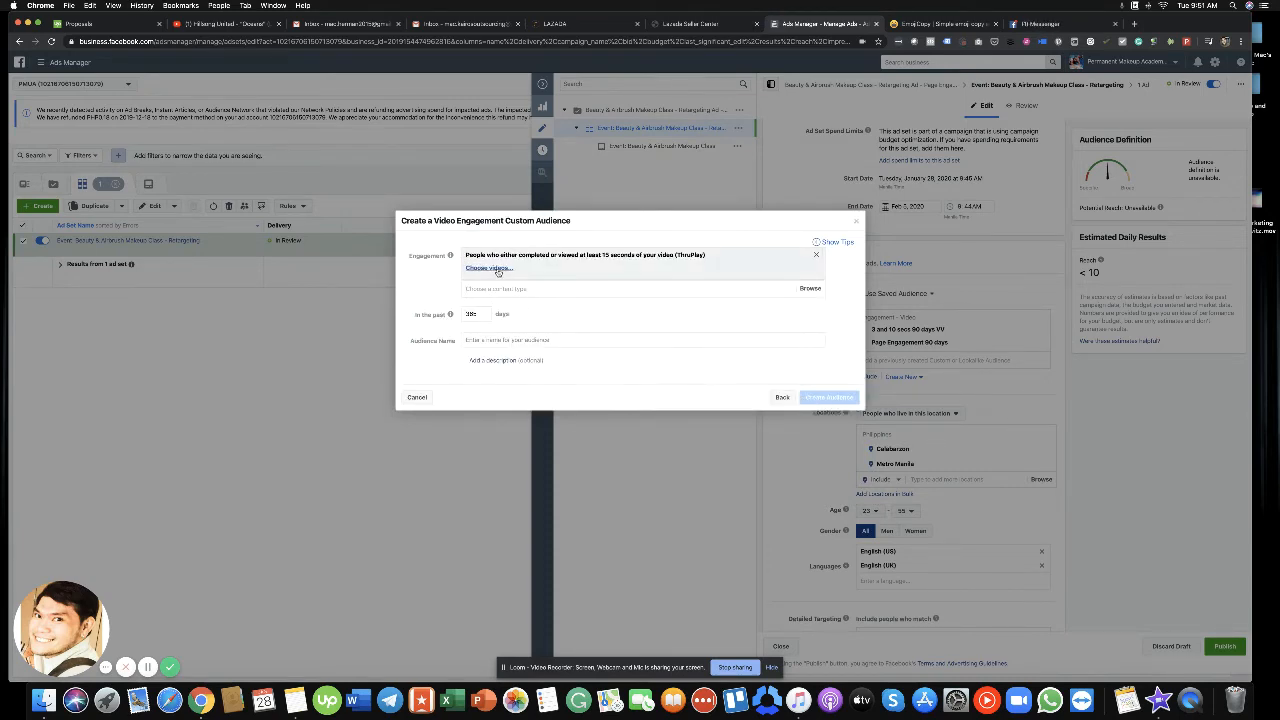
- Assign the "Do you dream of doing what you...", "Untitled Video" and CC Rejuv Microneedling videos to the ThruPlay criterion
left_click(497, 272)
left_click(406, 199)
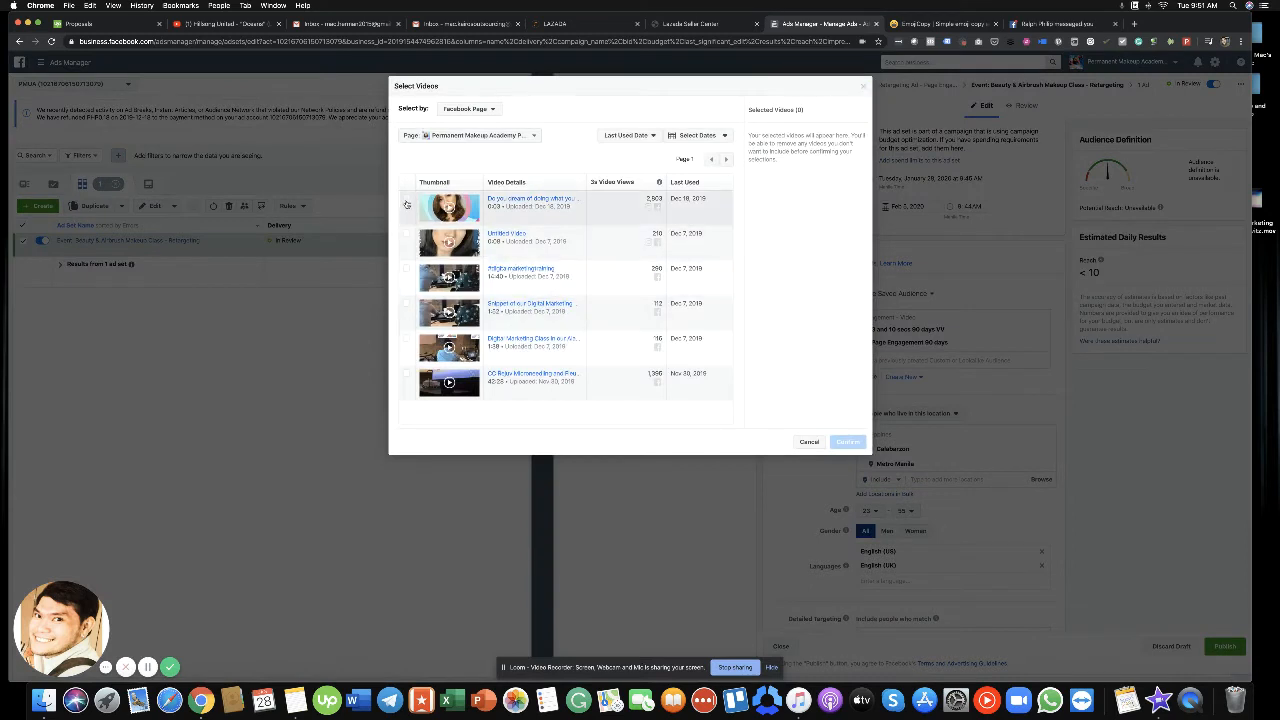
left_click(406, 234)
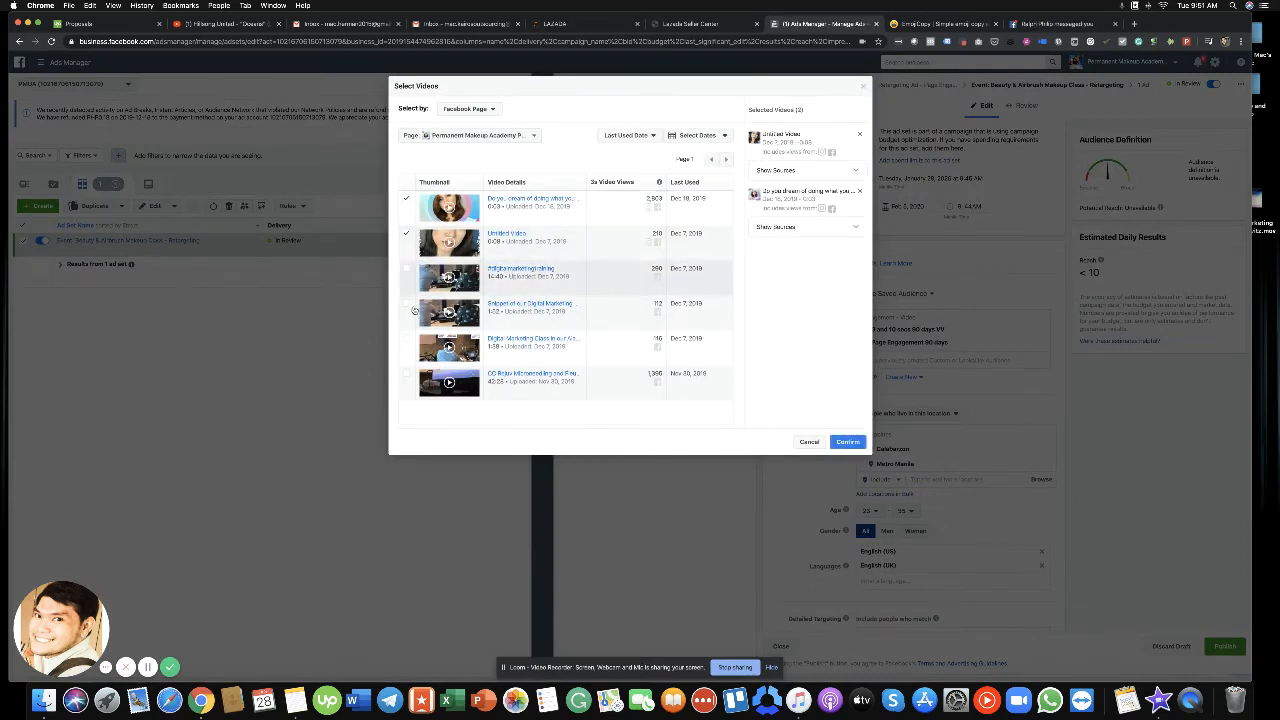
left_click(405, 374)
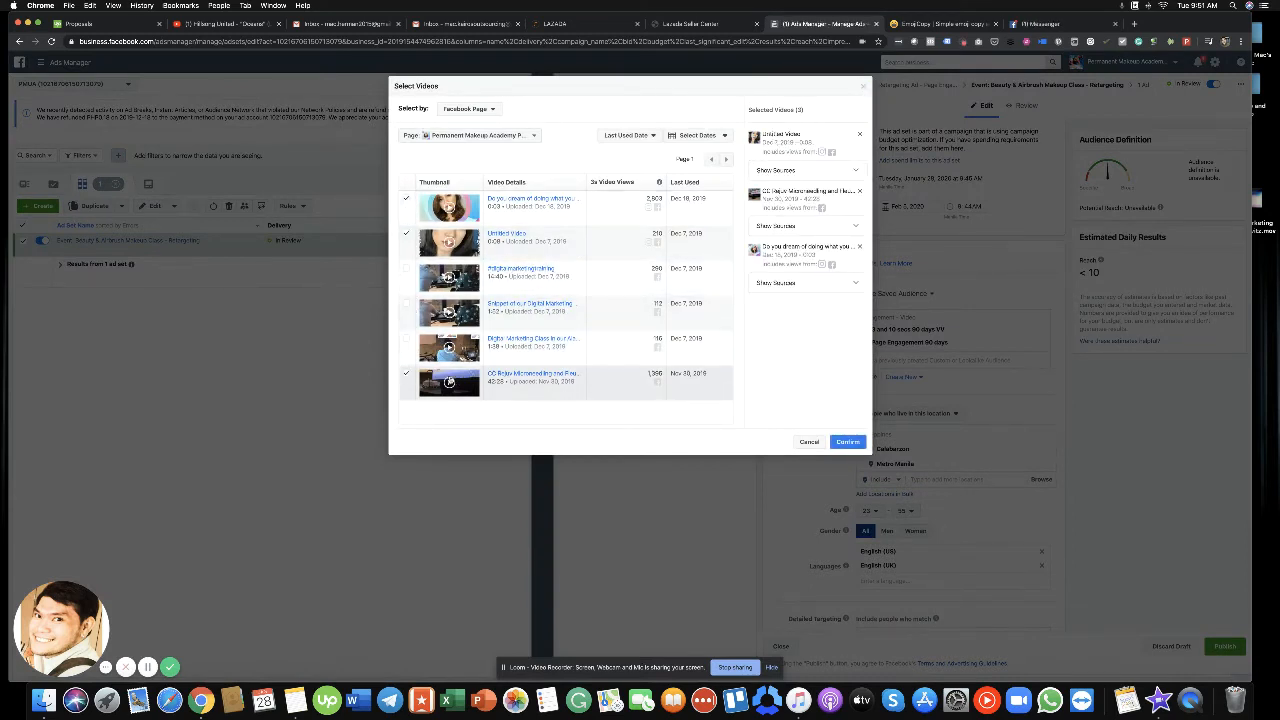
left_click(845, 441)
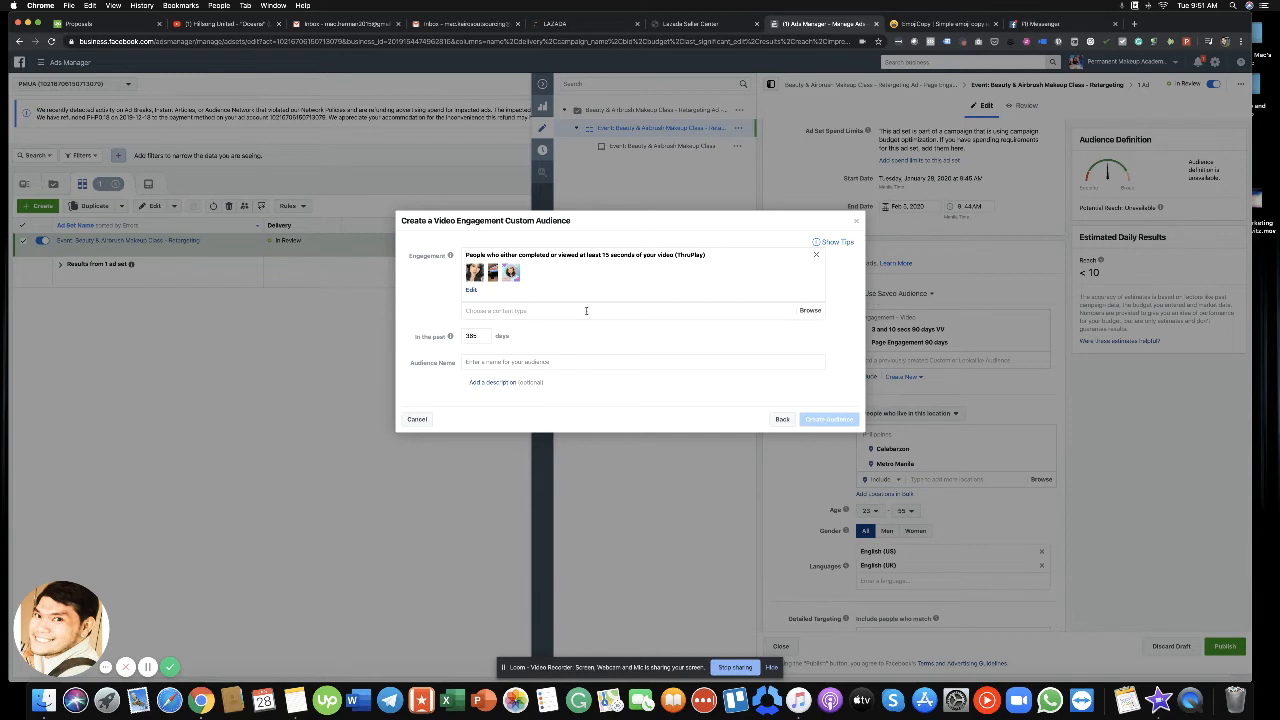
- Set the engagement period to 90 days, name the audience "Thru Play - 90 days VV", and create it
double_click(482, 337)
type("90")
left_click(535, 363)
type("I")
type("hruPlay ")
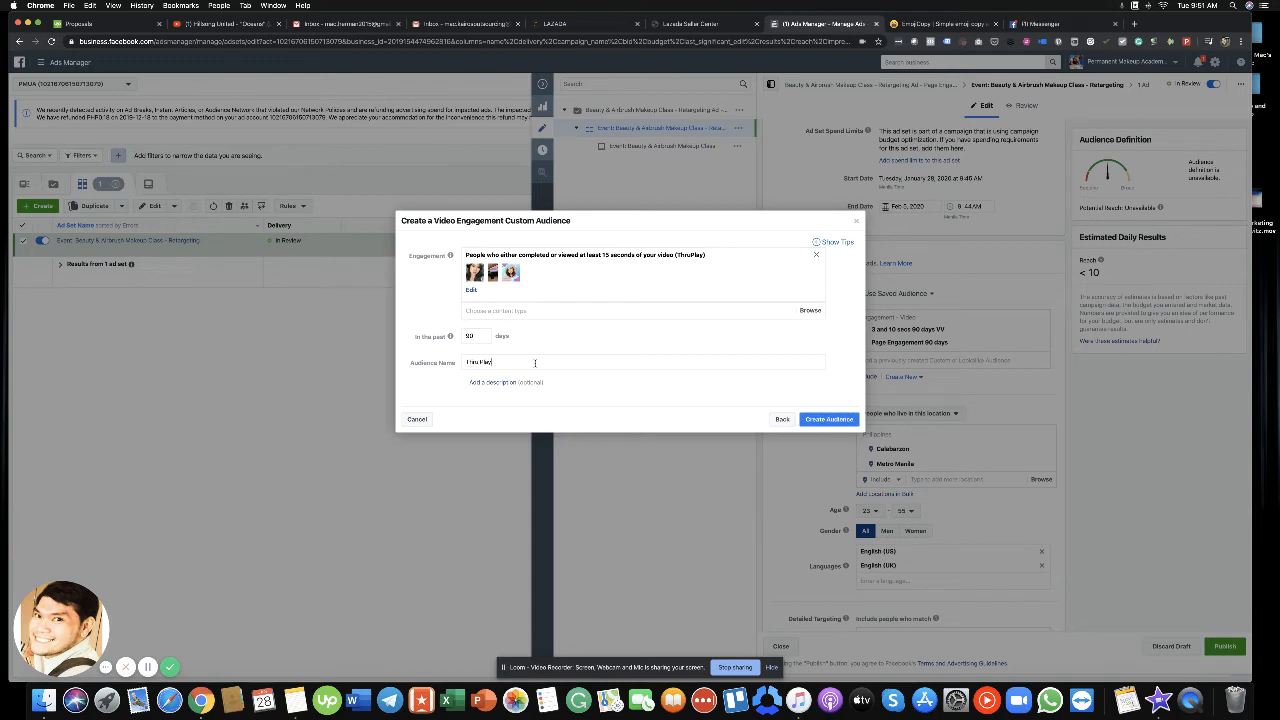
type("- 90 days VV")
left_click(829, 419)
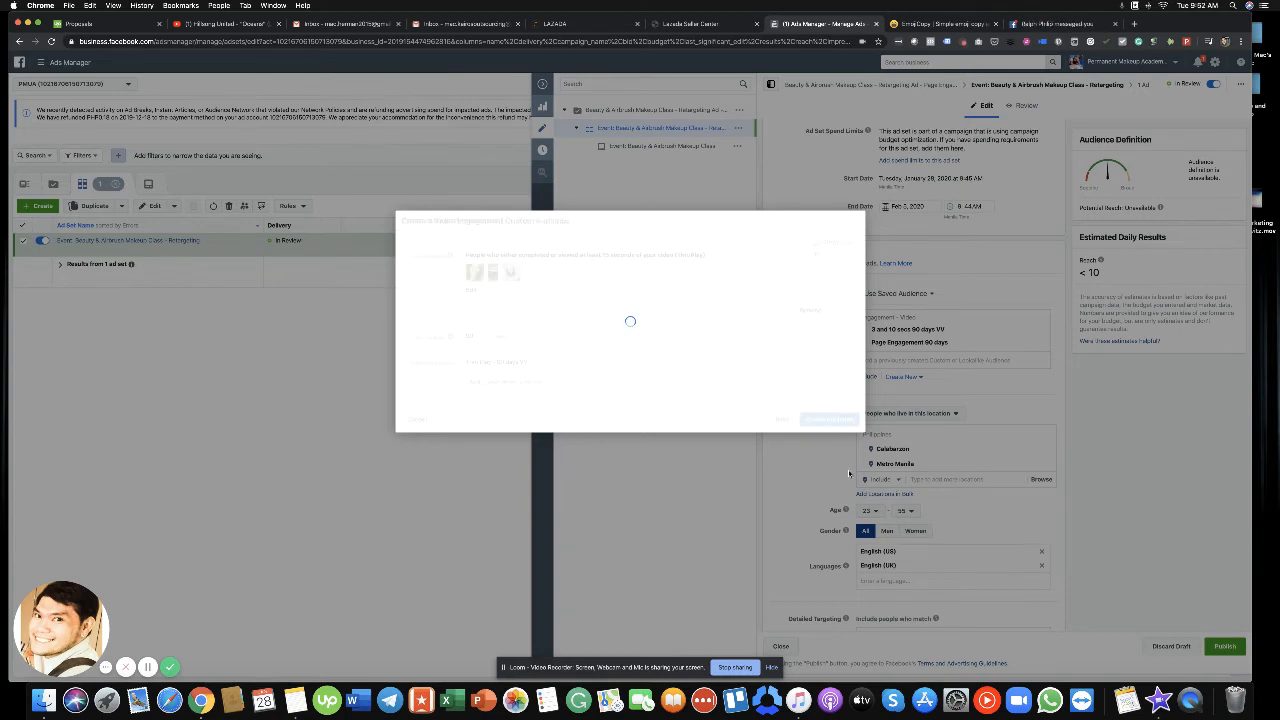
left_click(762, 335)
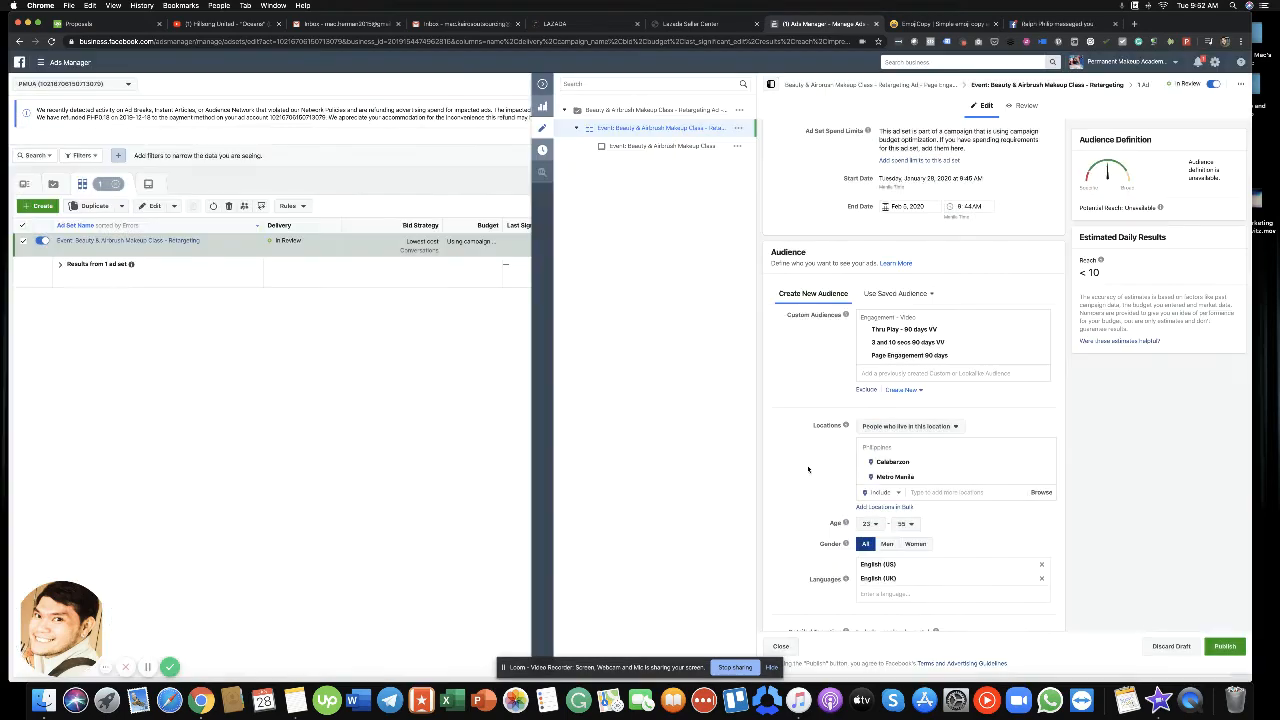
- Start a new video custom audience with criteria for people who watched 25%, 50%, 75% and 95% of a video
left_click(900, 390)
left_click(905, 404)
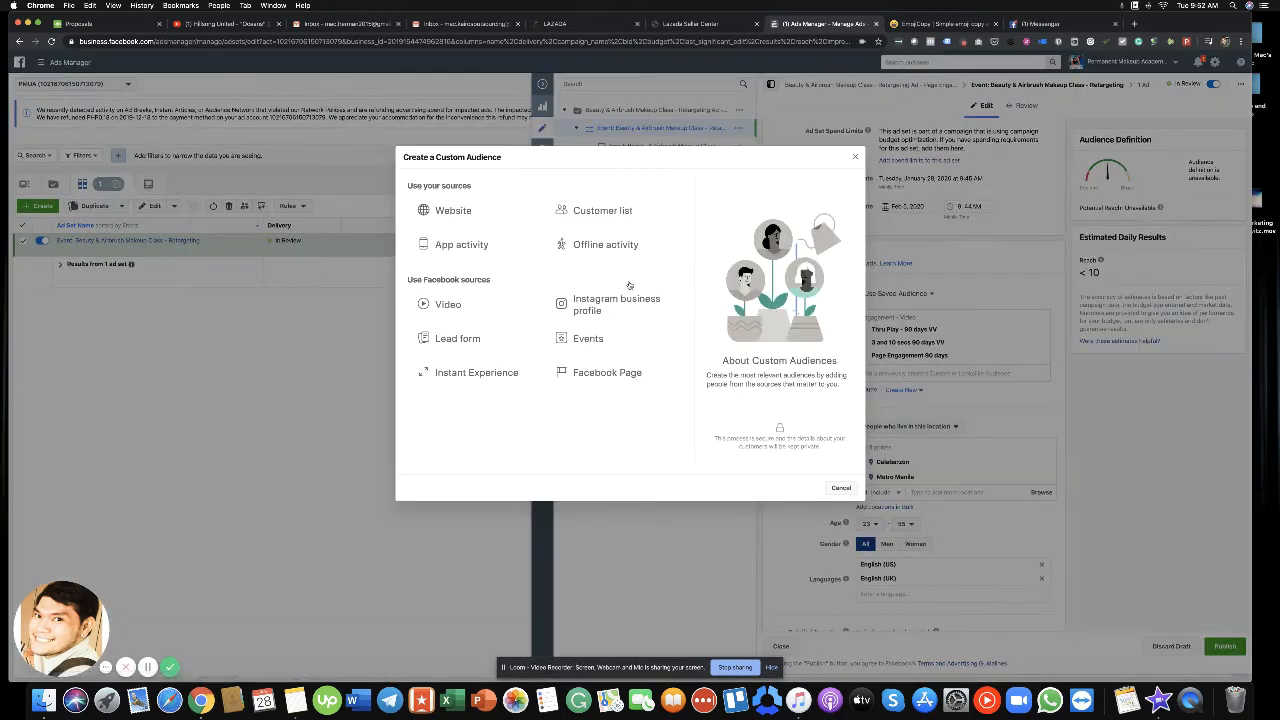
left_click(450, 308)
left_click(499, 255)
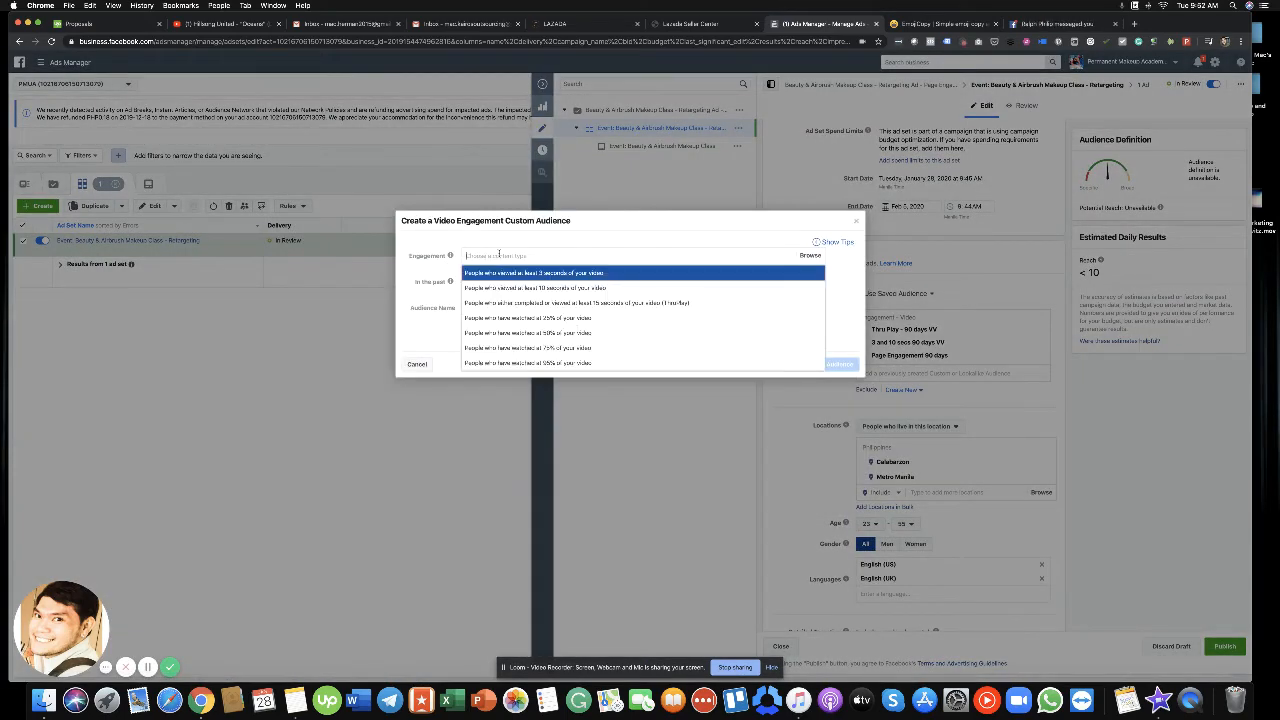
left_click(530, 317)
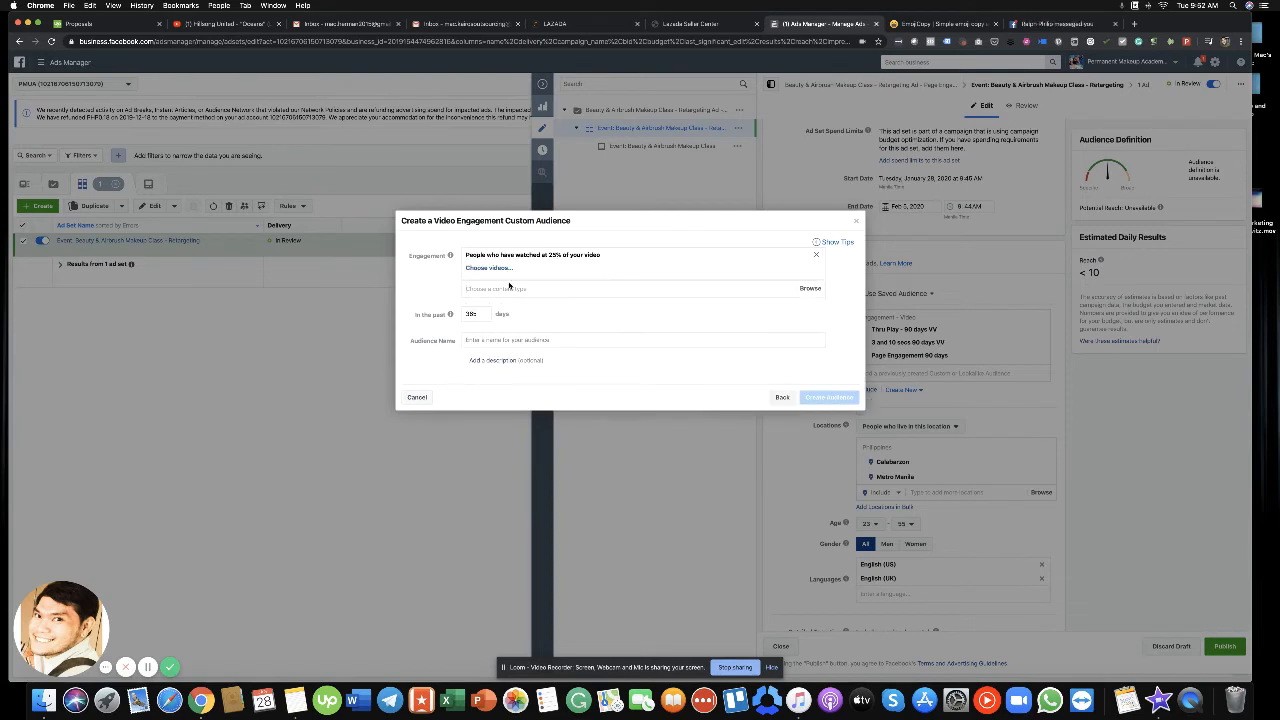
left_click(809, 290)
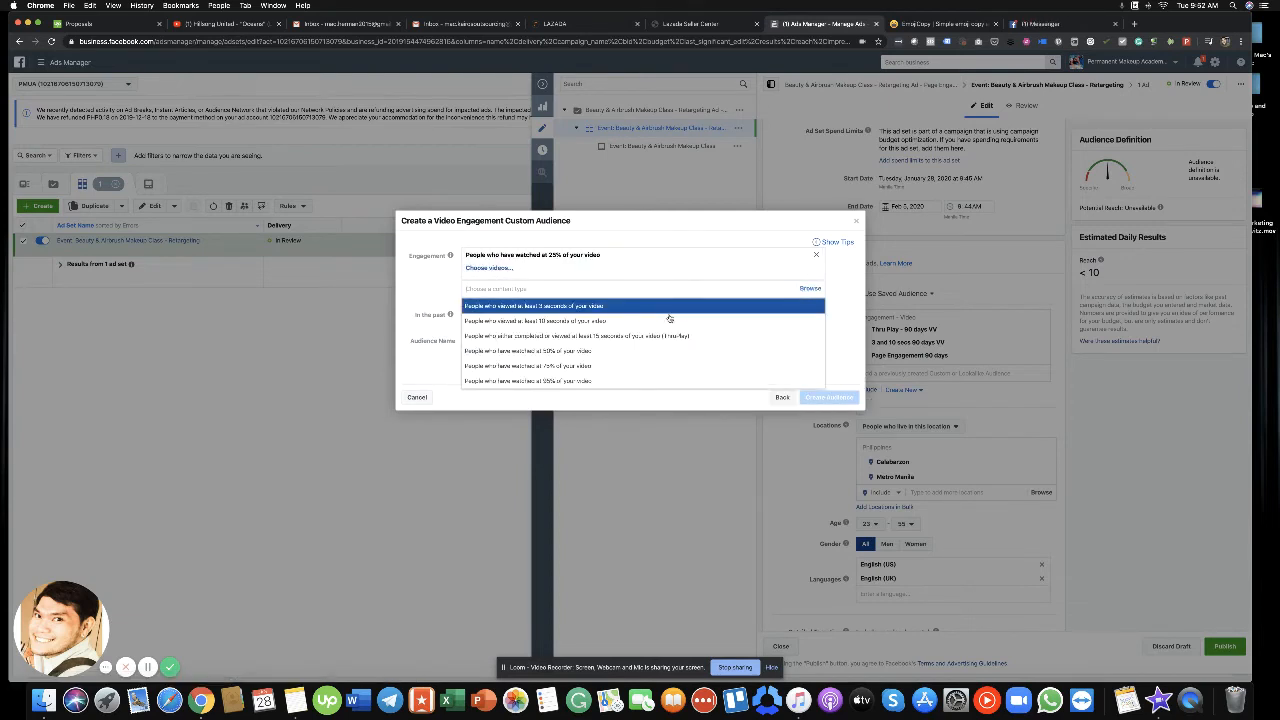
left_click(620, 351)
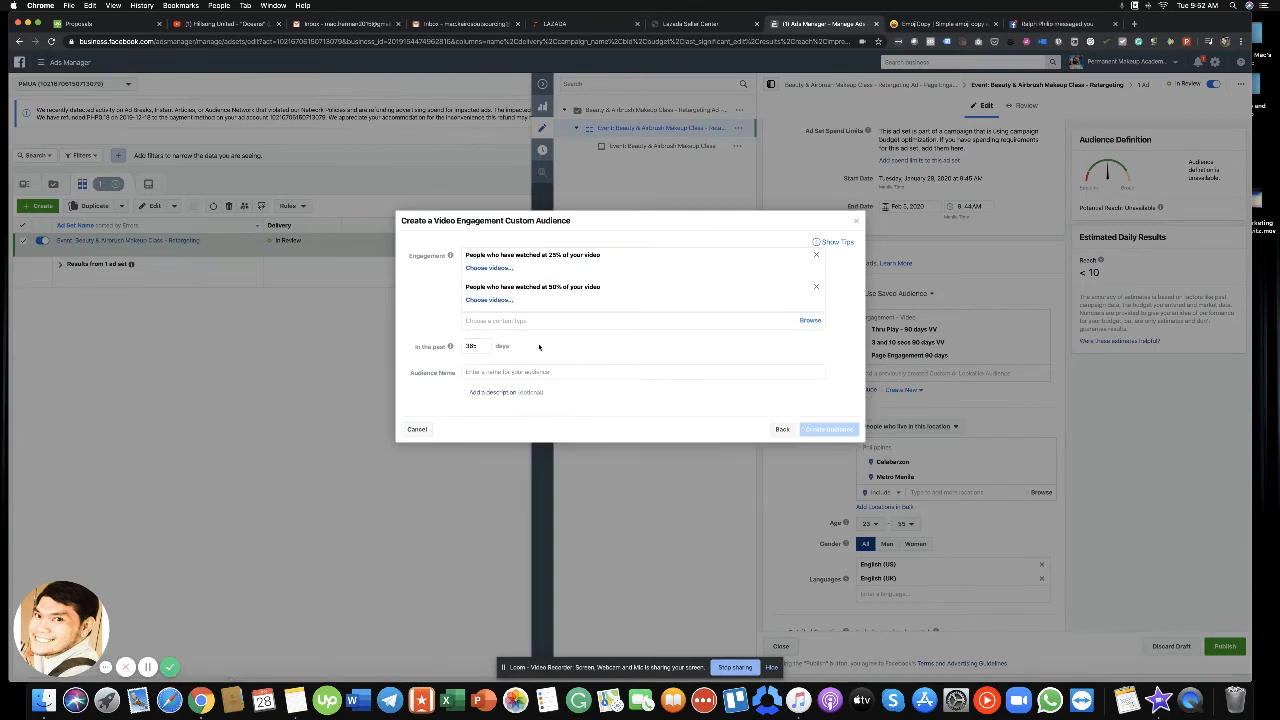
left_click(809, 321)
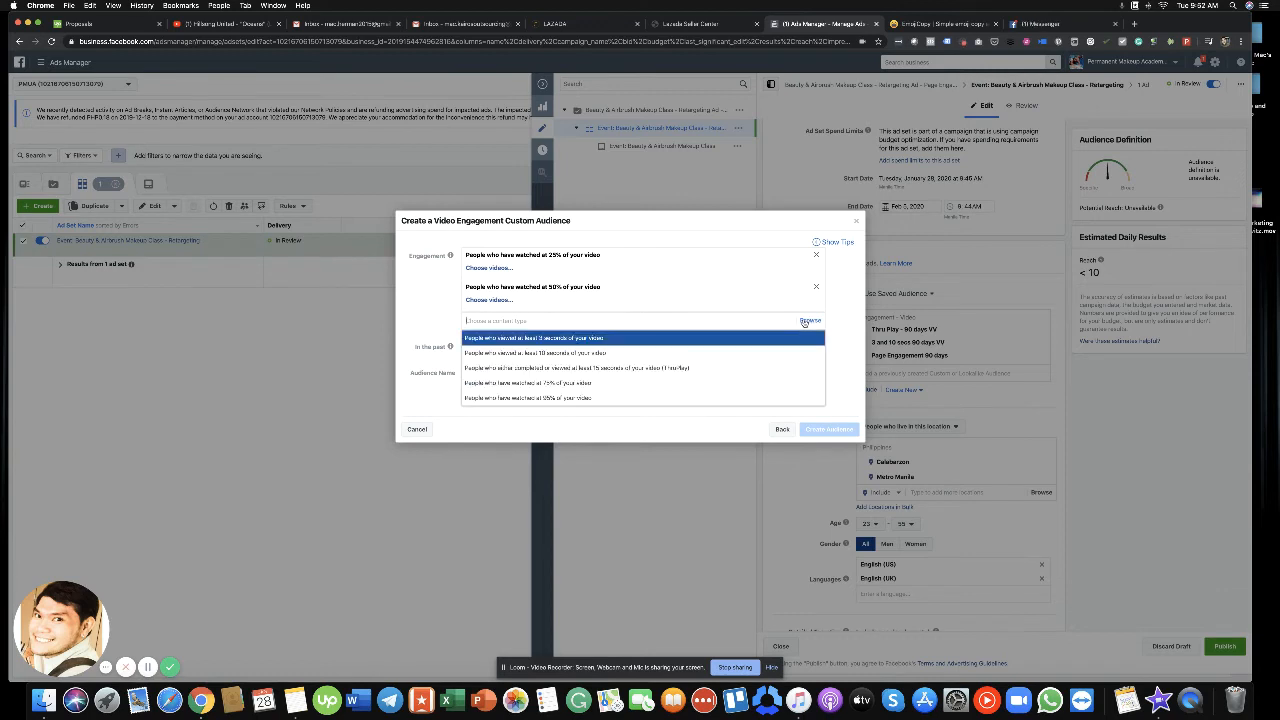
left_click(623, 381)
left_click(809, 352)
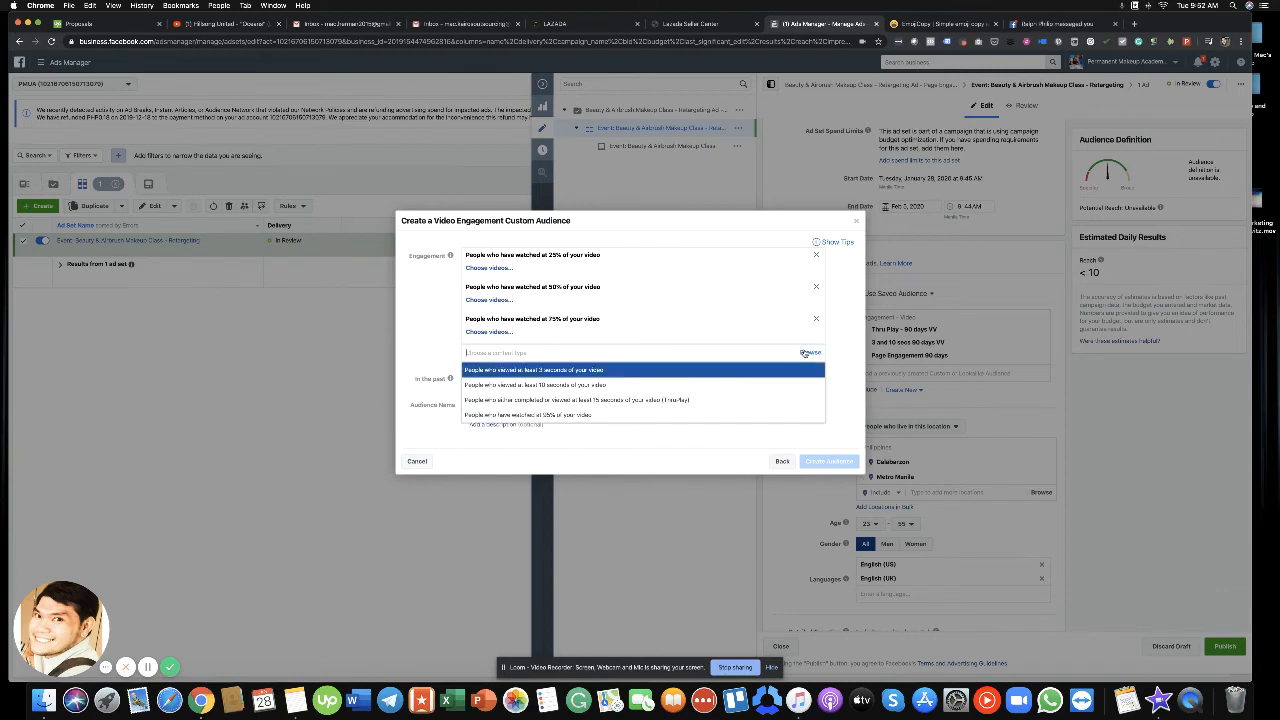
left_click(674, 415)
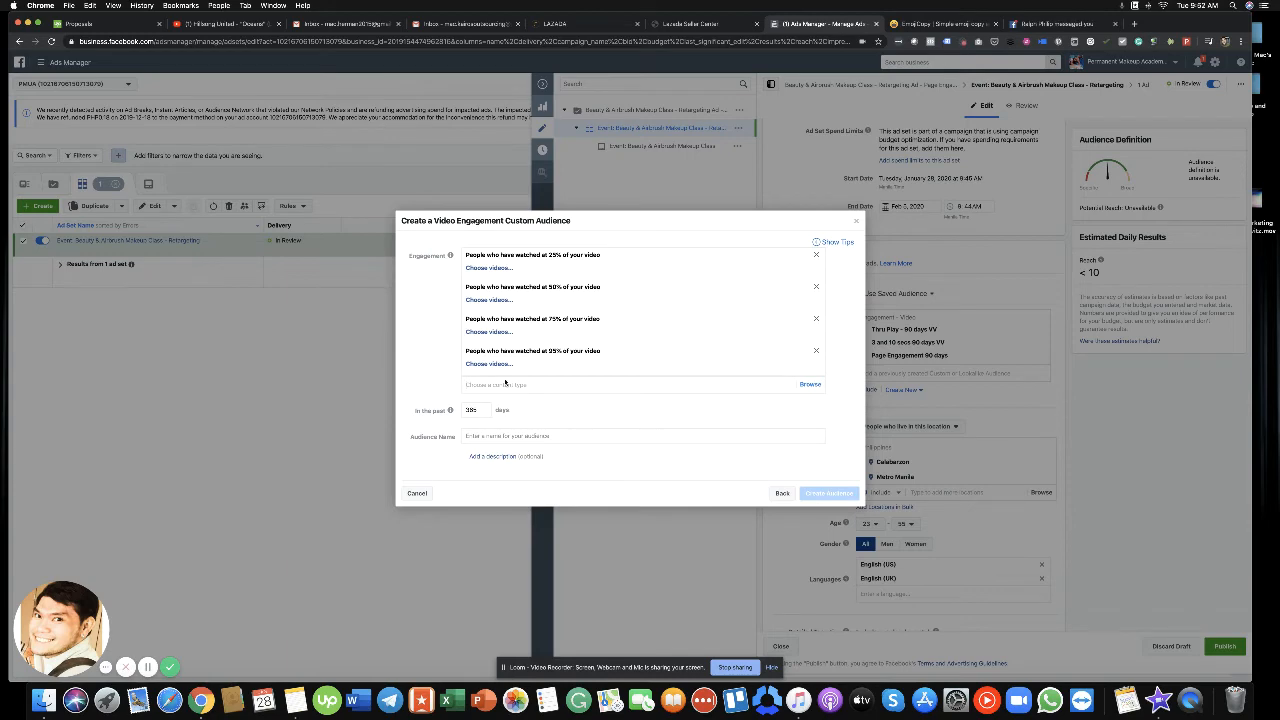
- Assign the "Do you dream of doing what you...", "Untitled Video" and CC Rejuv Microneedling videos to the 25% watched criterion
left_click(489, 268)
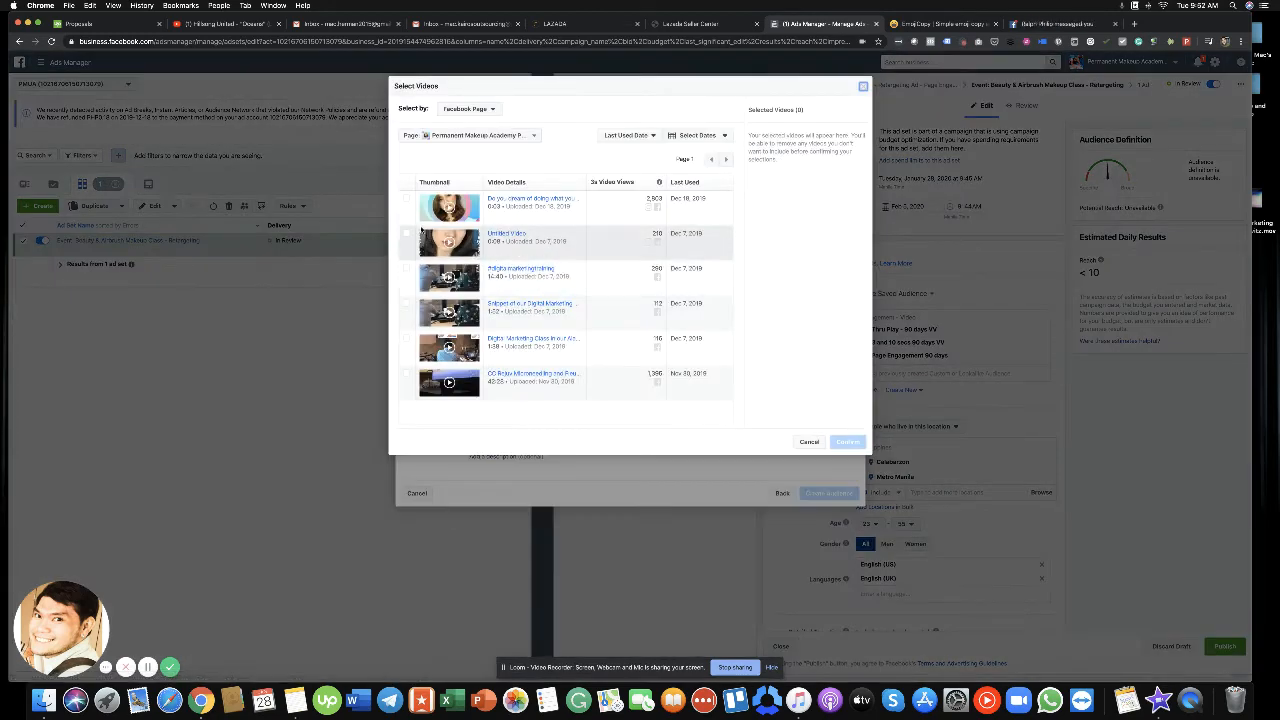
left_click(406, 199)
left_click(406, 234)
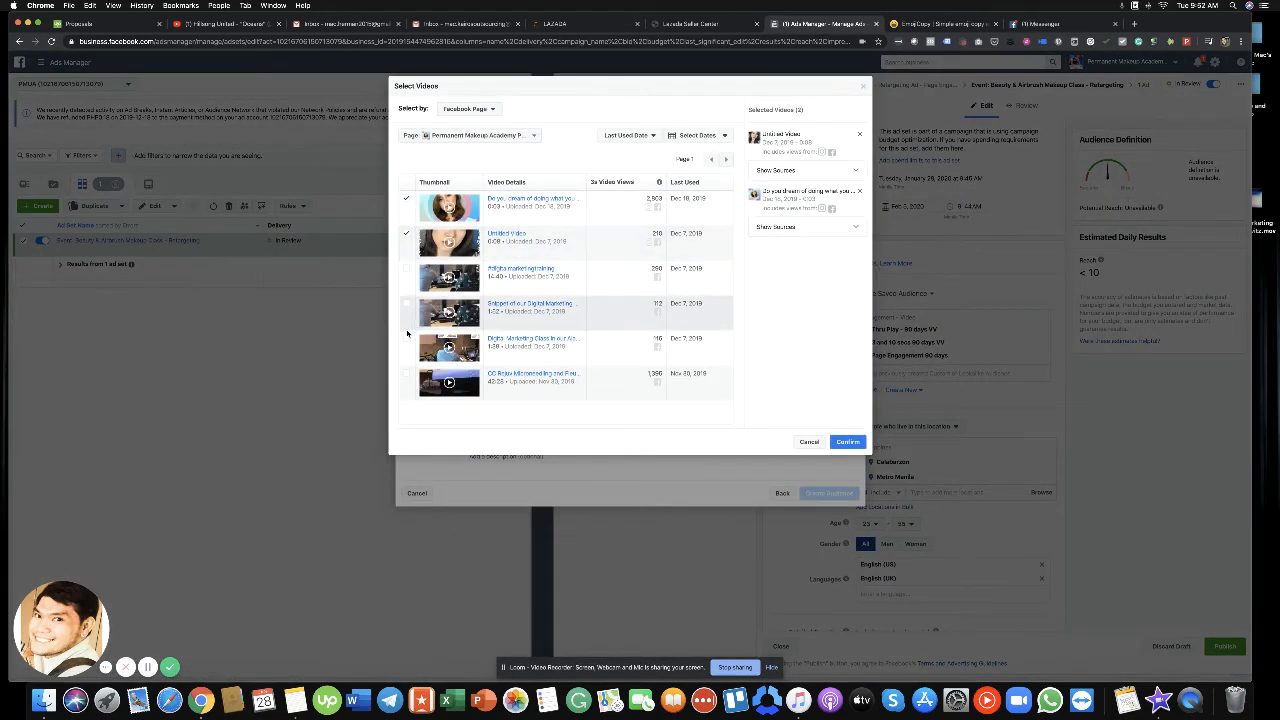
left_click(406, 373)
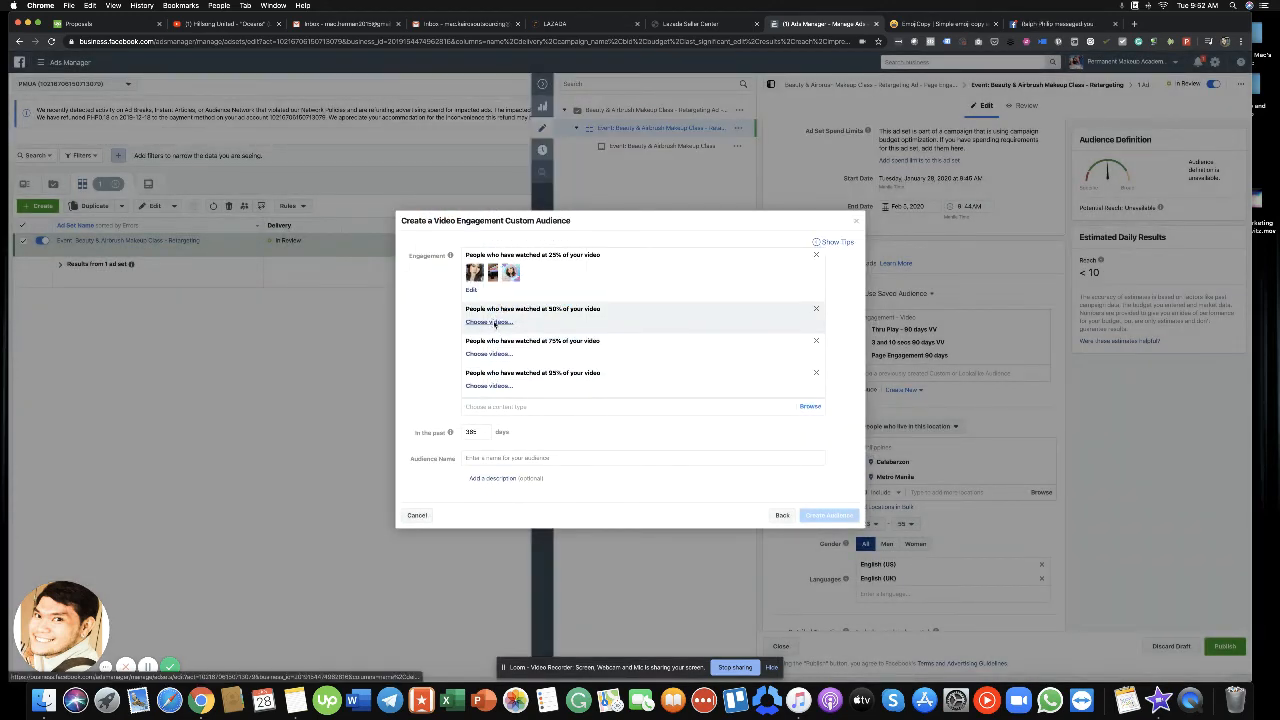
- Assign the same three makeup academy videos to the 50% watched criterion
left_click(494, 323)
left_click(406, 199)
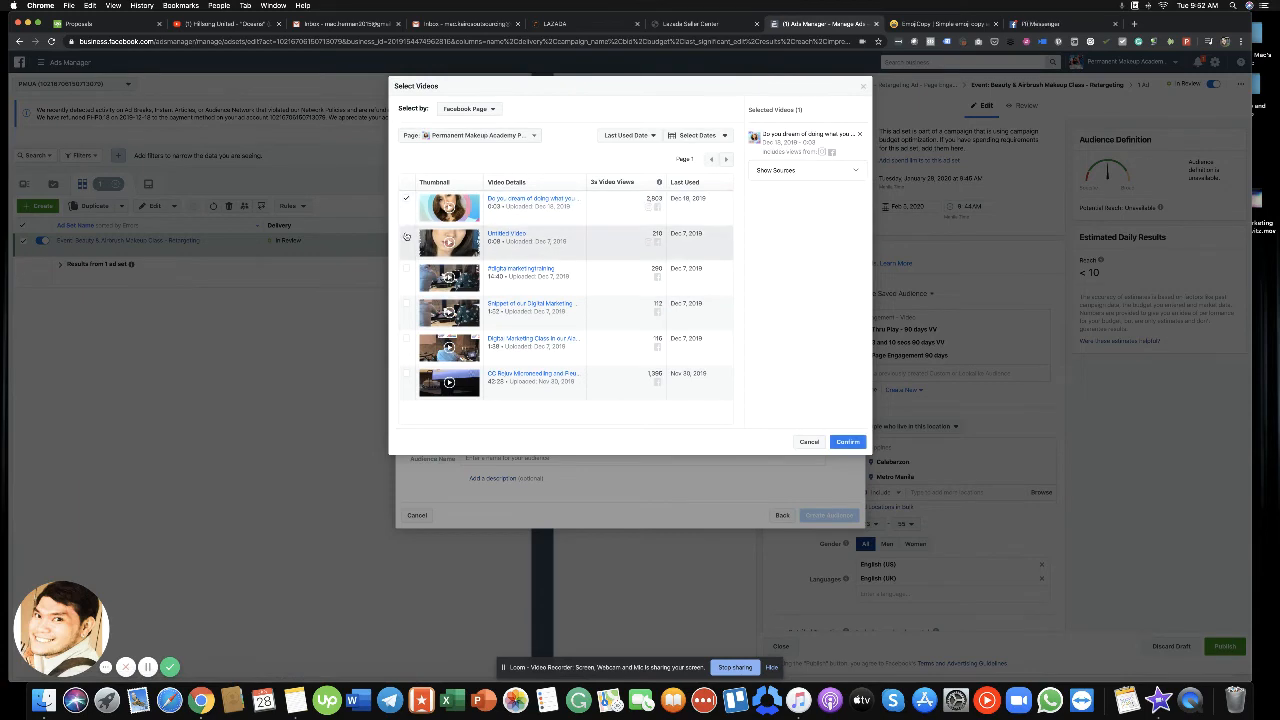
left_click(406, 234)
left_click(406, 374)
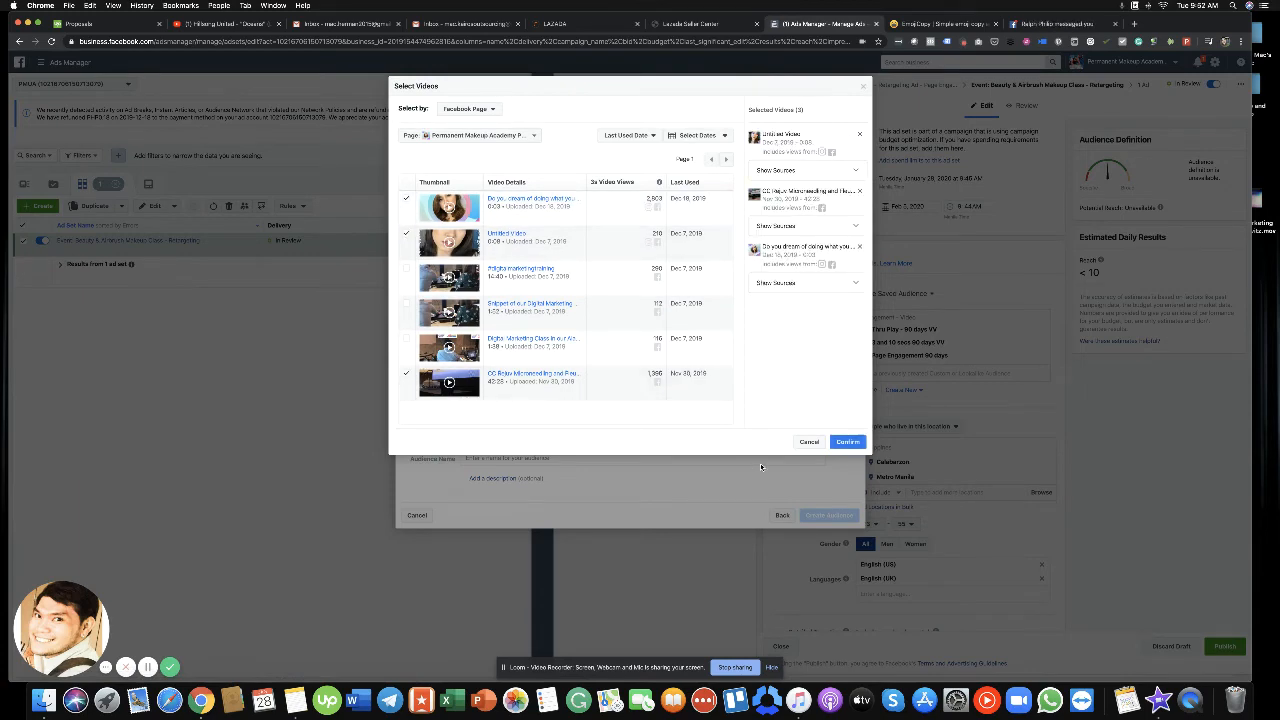
left_click(847, 442)
- Assign the same three makeup academy videos to the 75% watched criterion
left_click(484, 378)
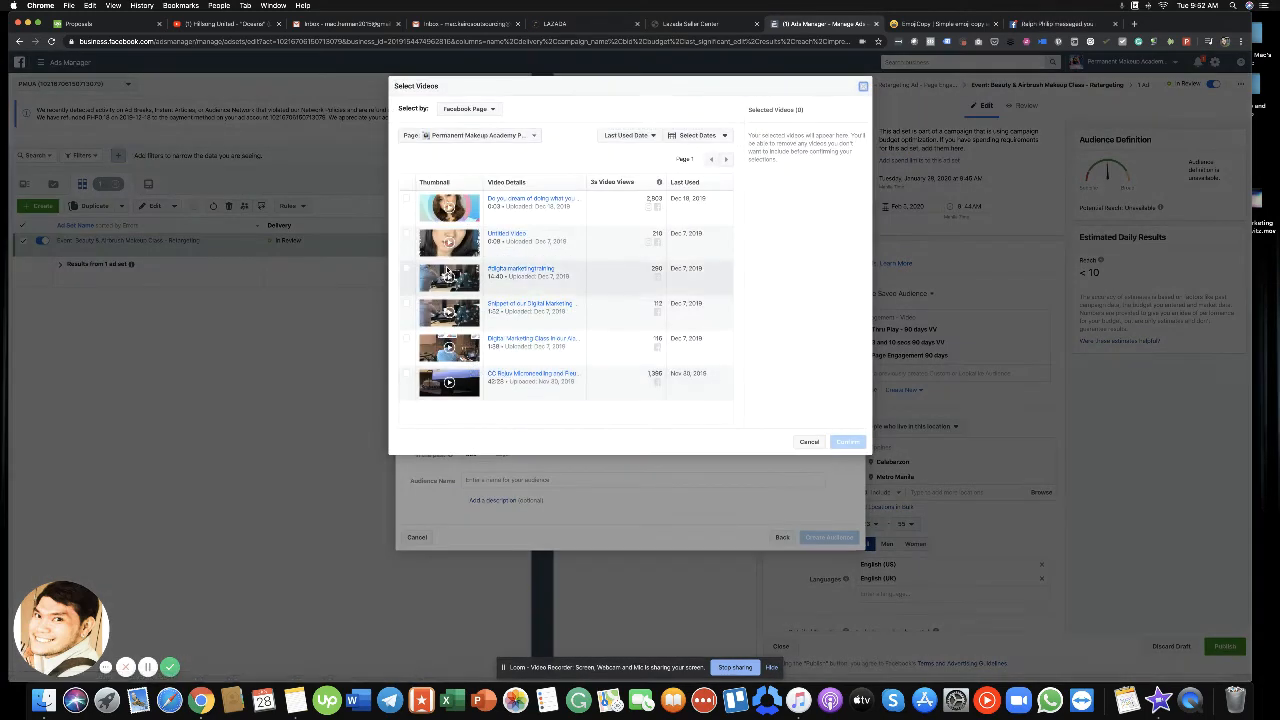
left_click(406, 199)
left_click(406, 234)
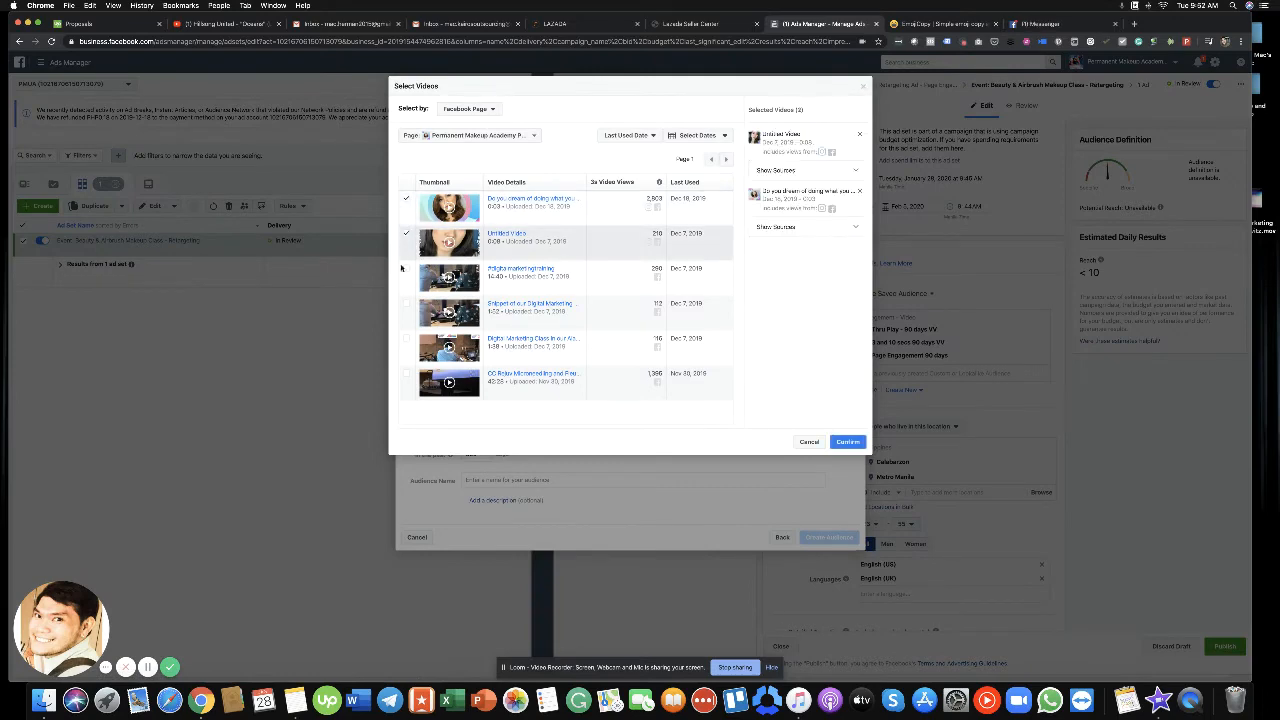
left_click(406, 374)
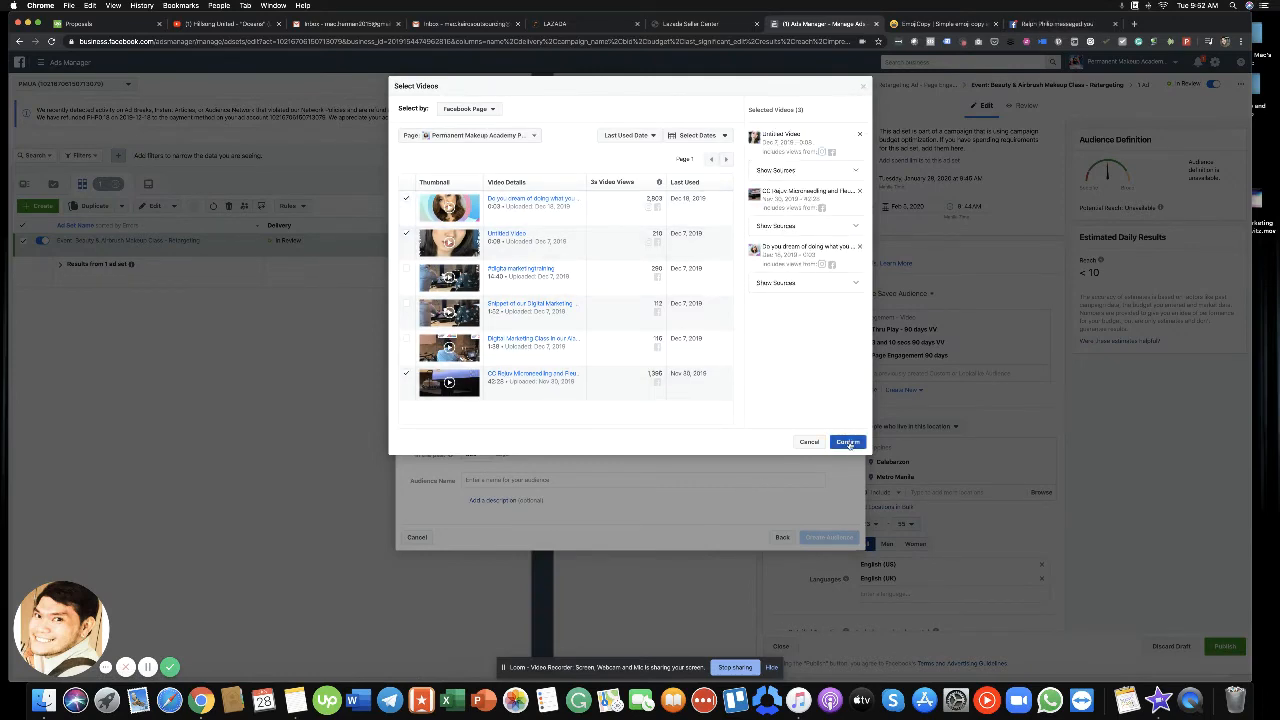
left_click(847, 442)
- Assign the same three makeup academy videos to the 95% watched criterion
left_click(501, 431)
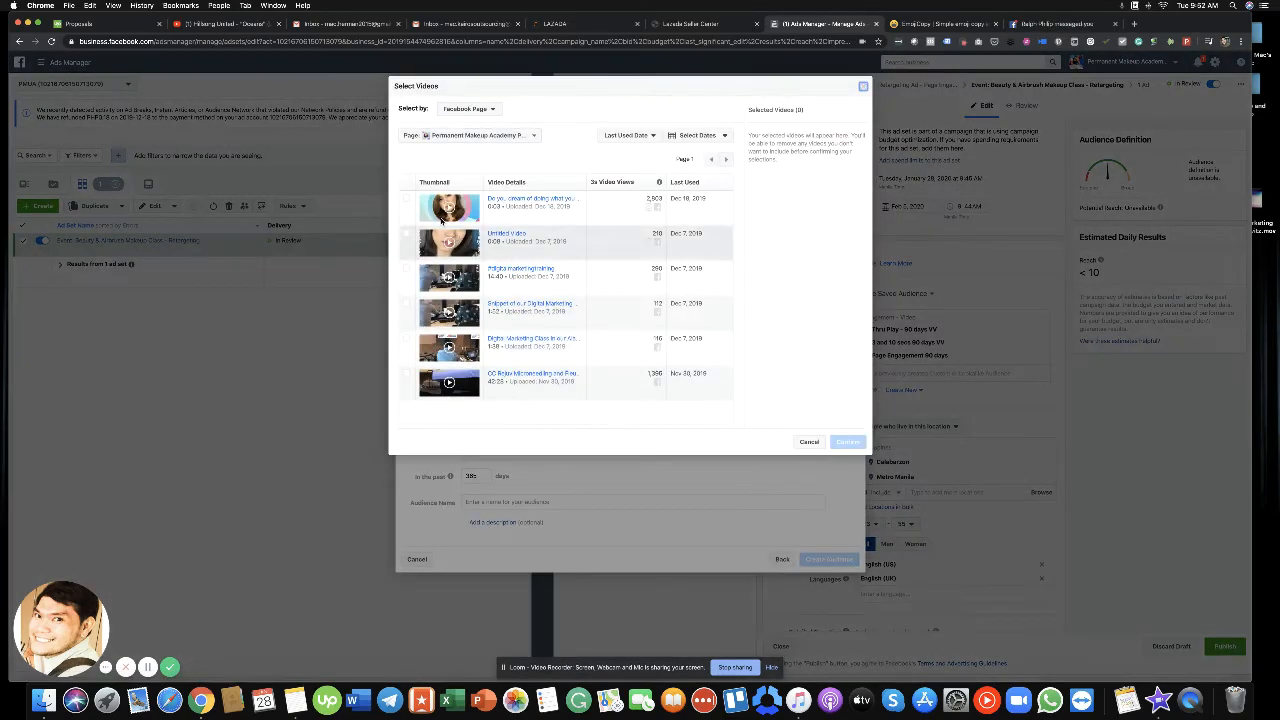
left_click(406, 199)
left_click(406, 234)
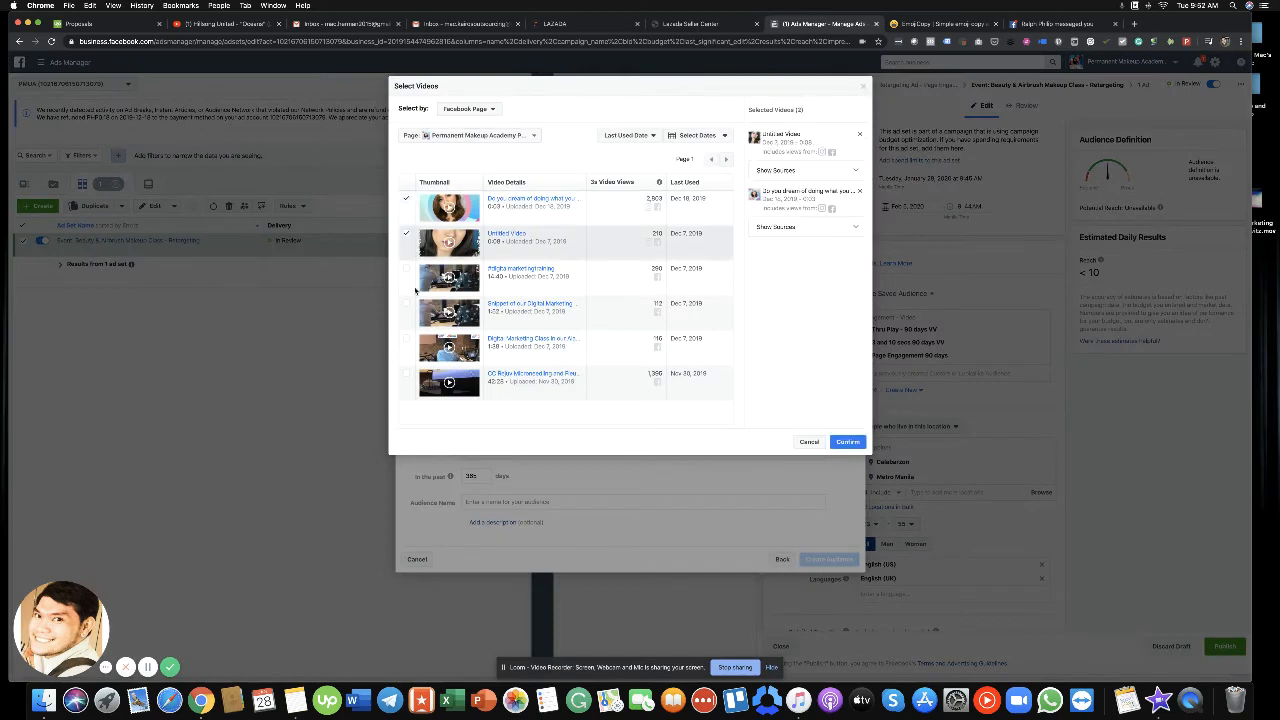
left_click(406, 374)
left_click(847, 442)
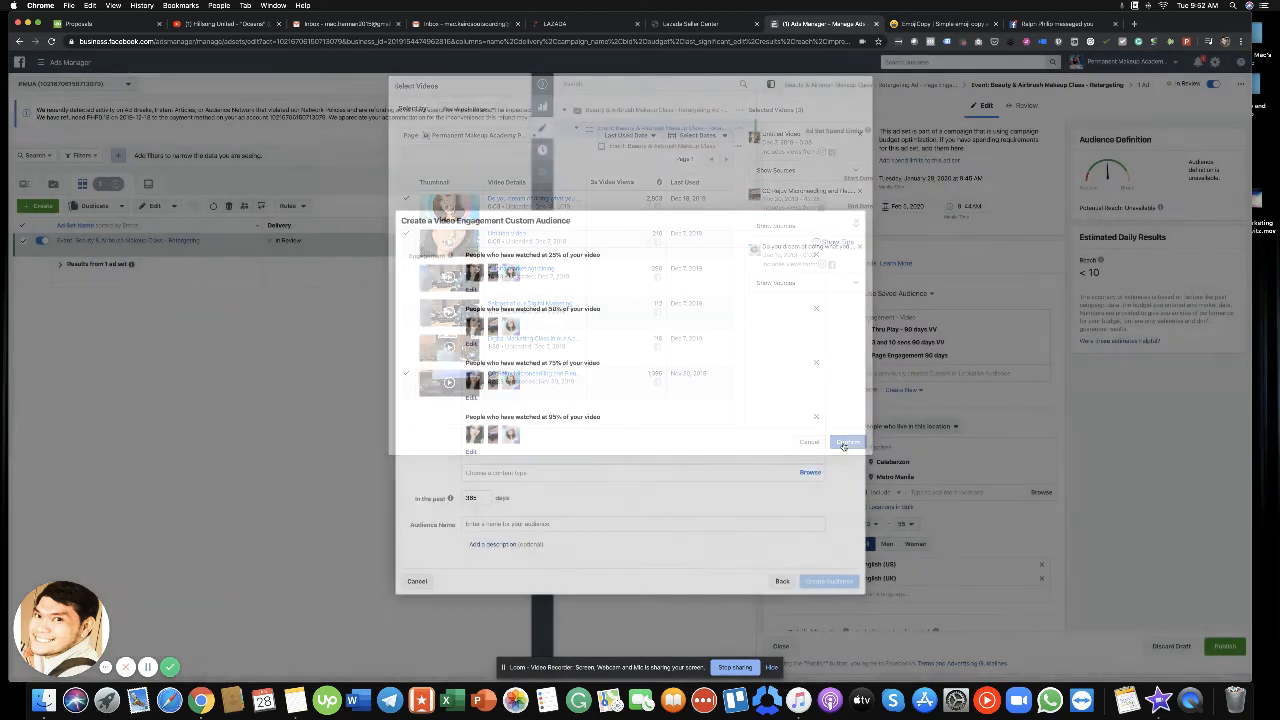
- Set the engagement period to 90 days, name the audience "25% - 95% VV - 90 days", and create it
double_click(474, 497)
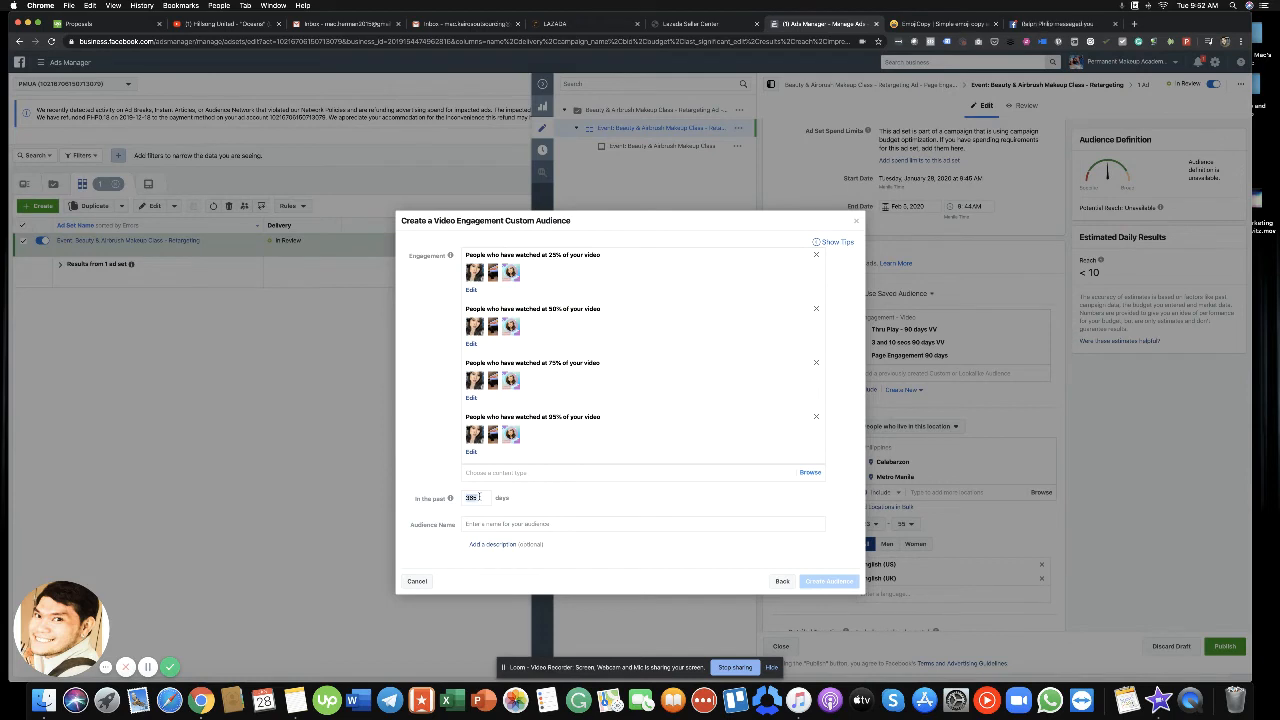
type("90")
left_click(530, 524)
type("2")
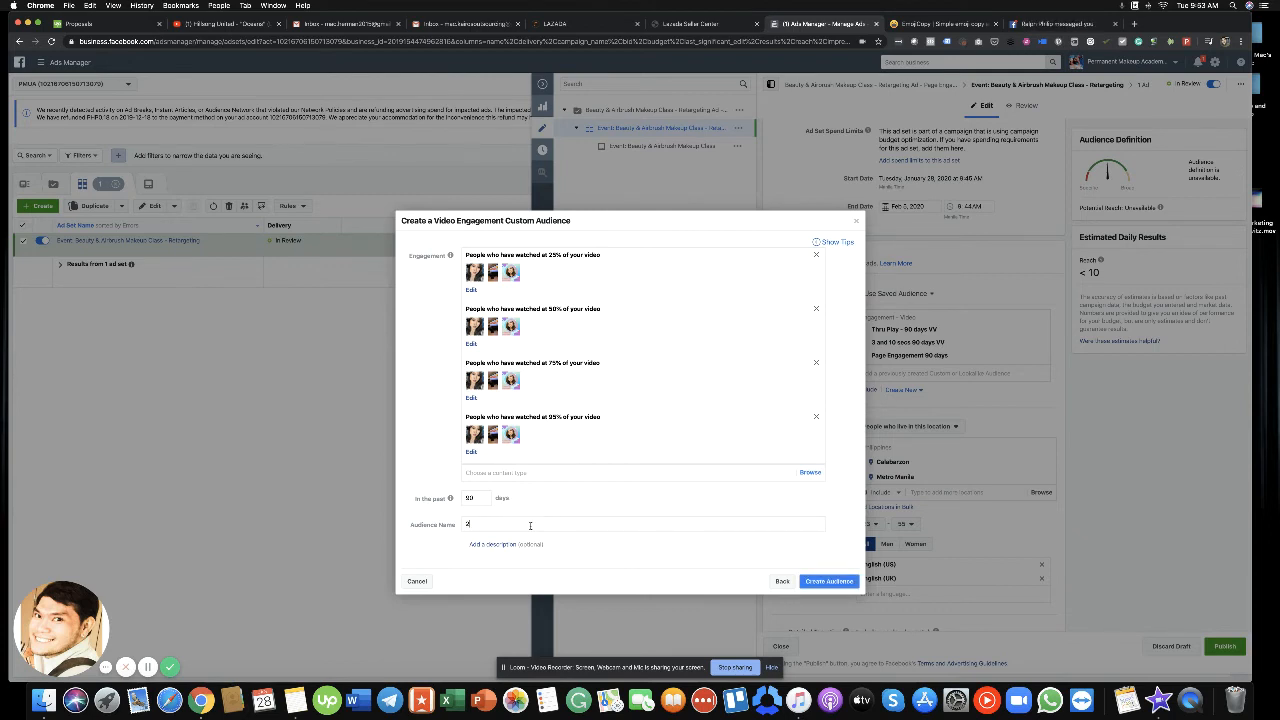
type("5% - 95% VV 3-- 90 days")
left_click(806, 580)
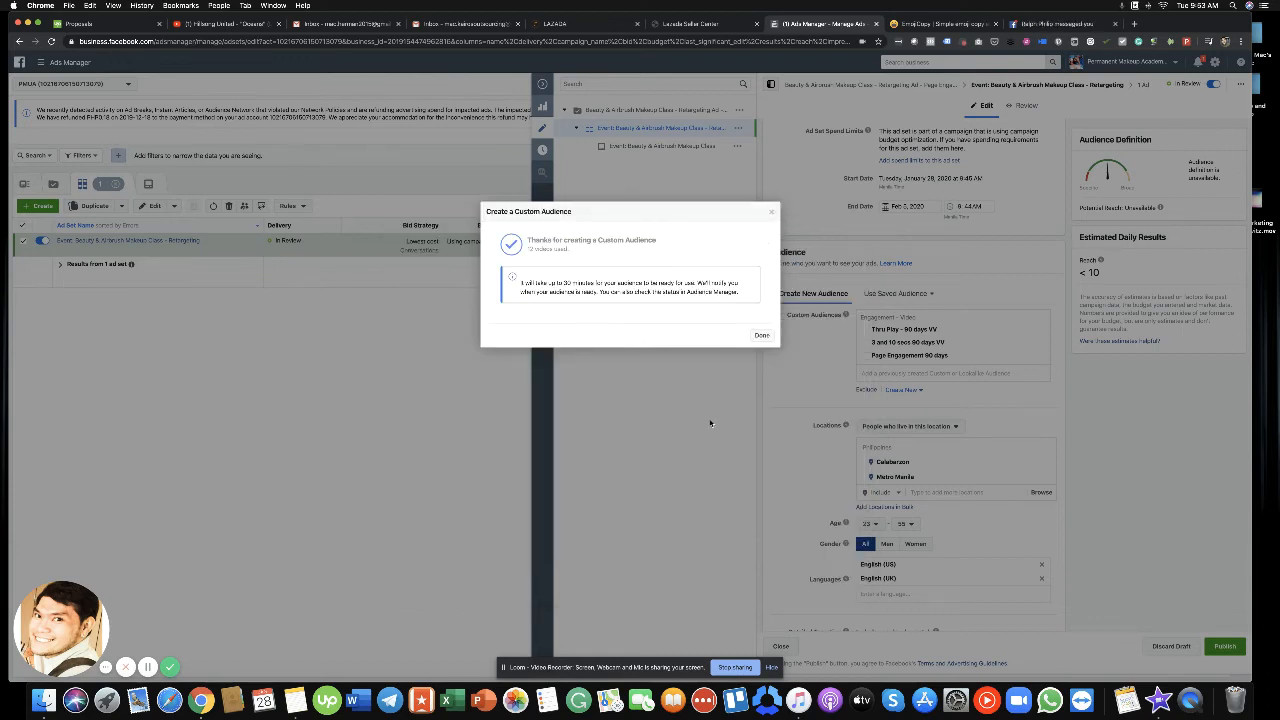
left_click(758, 337)
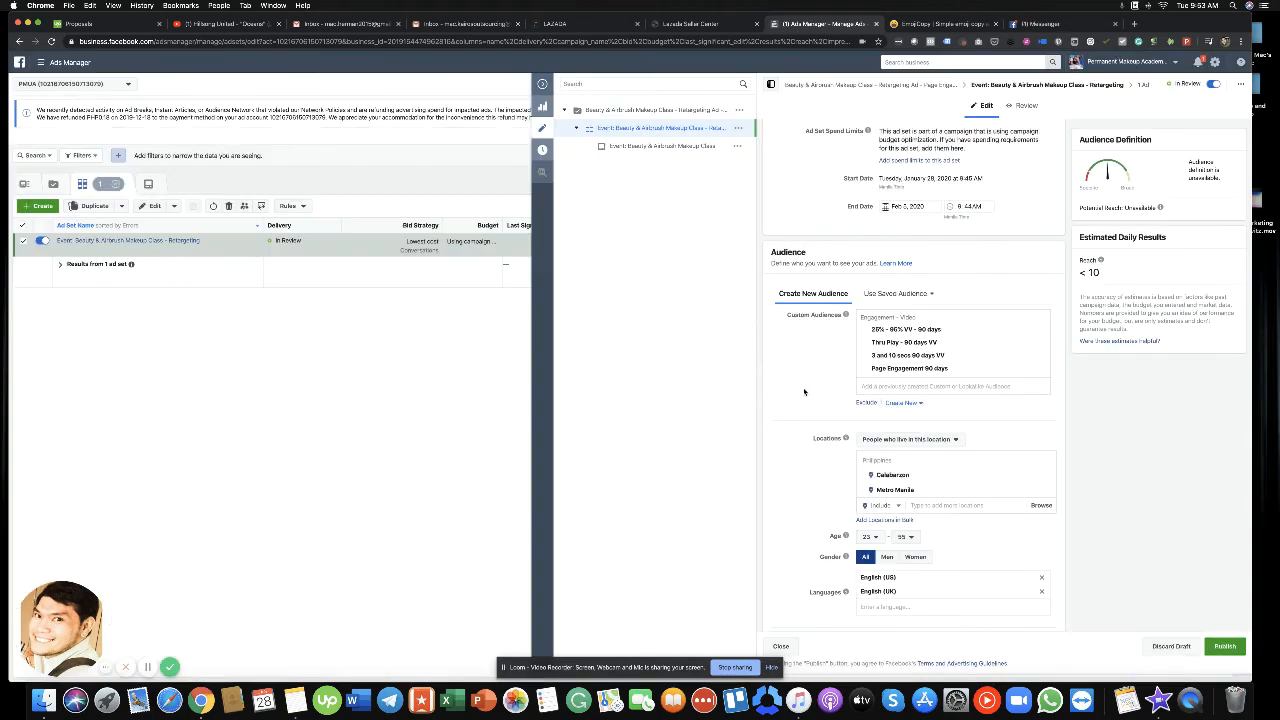
- Set the retargeting ad set's maximum audience age to 60 and publish the updated ad set
scroll(906, 485, "up", 3)
scroll(906, 485, "down", 4)
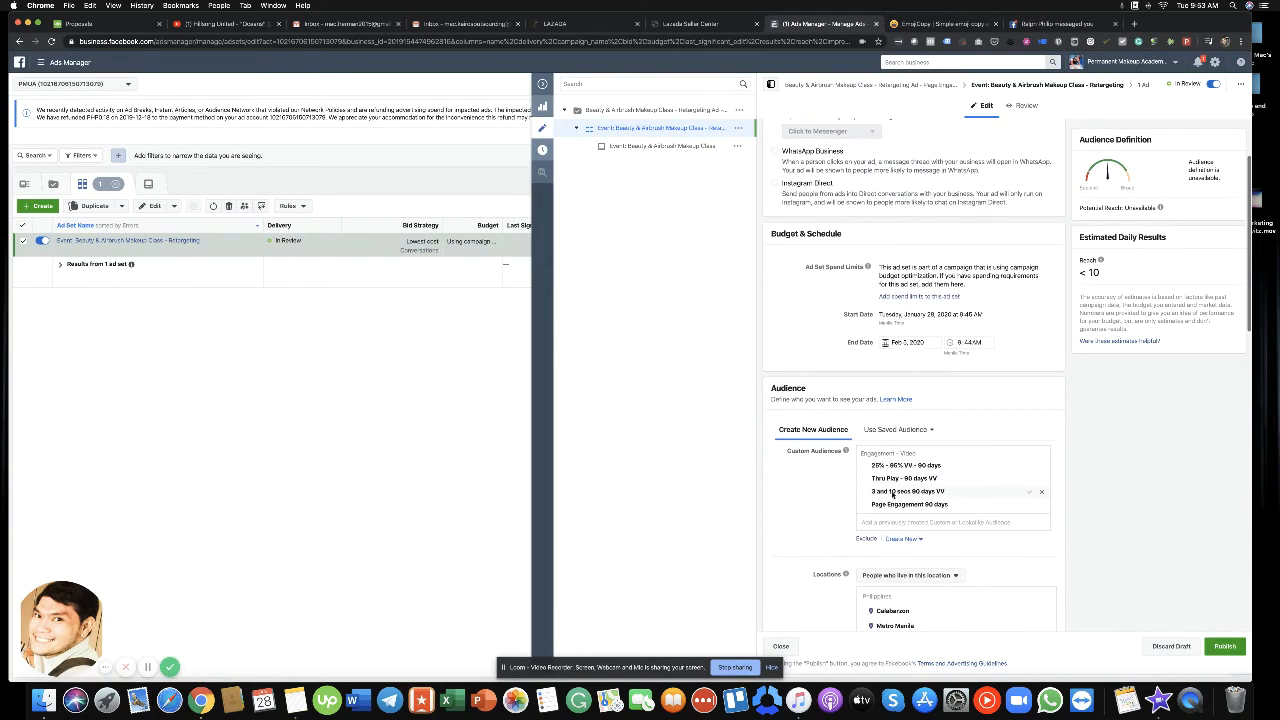
scroll(817, 428, "down", 4)
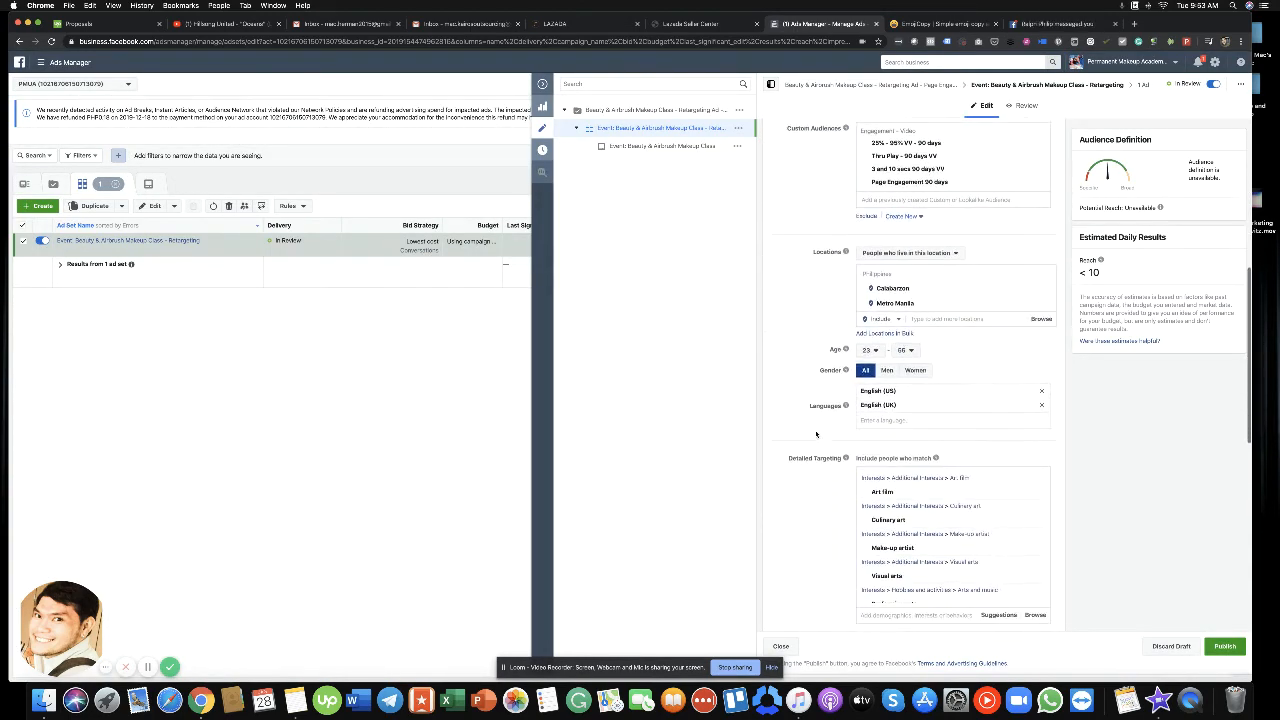
scroll(800, 432, "up", 2)
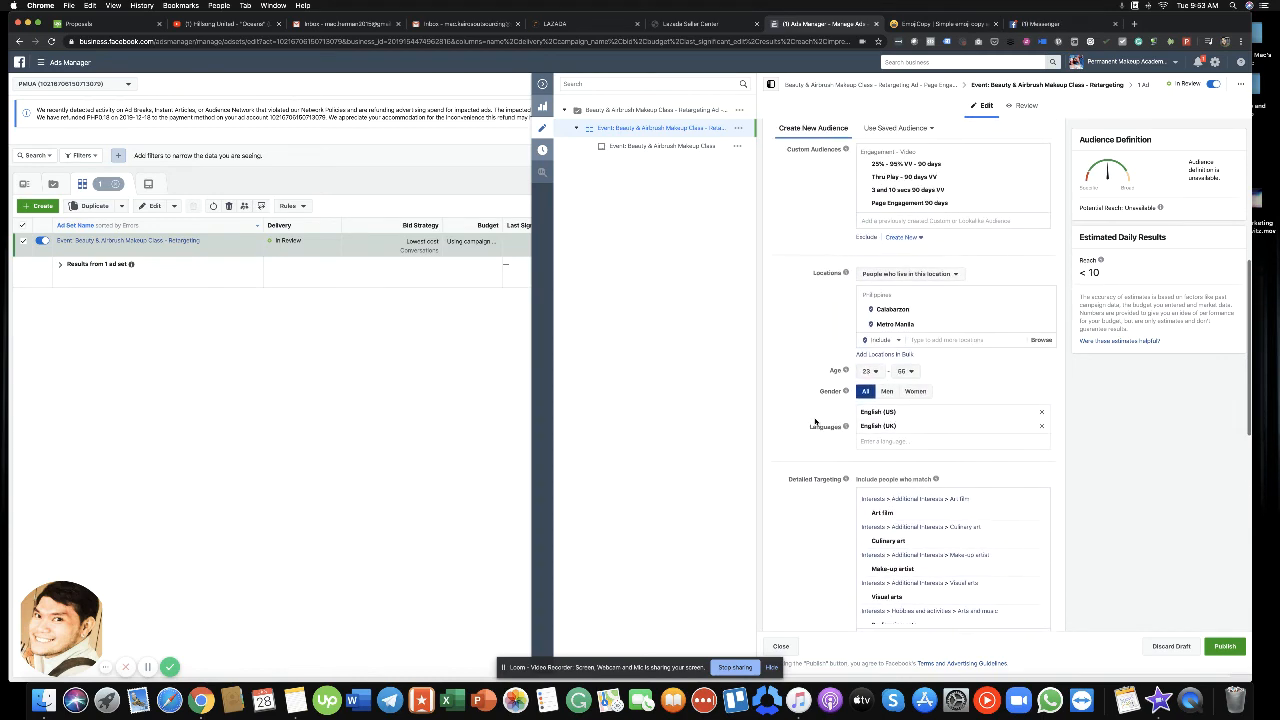
left_click(905, 376)
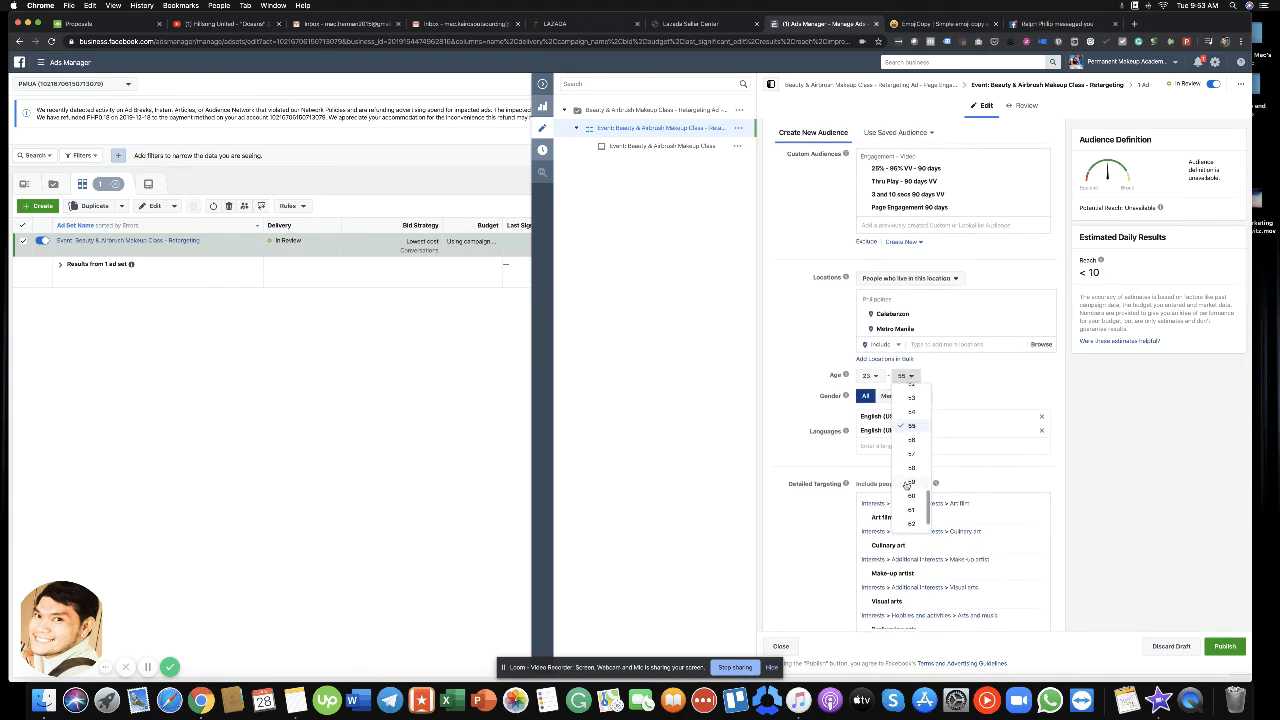
left_click(910, 490)
scroll(795, 406, "down", 5)
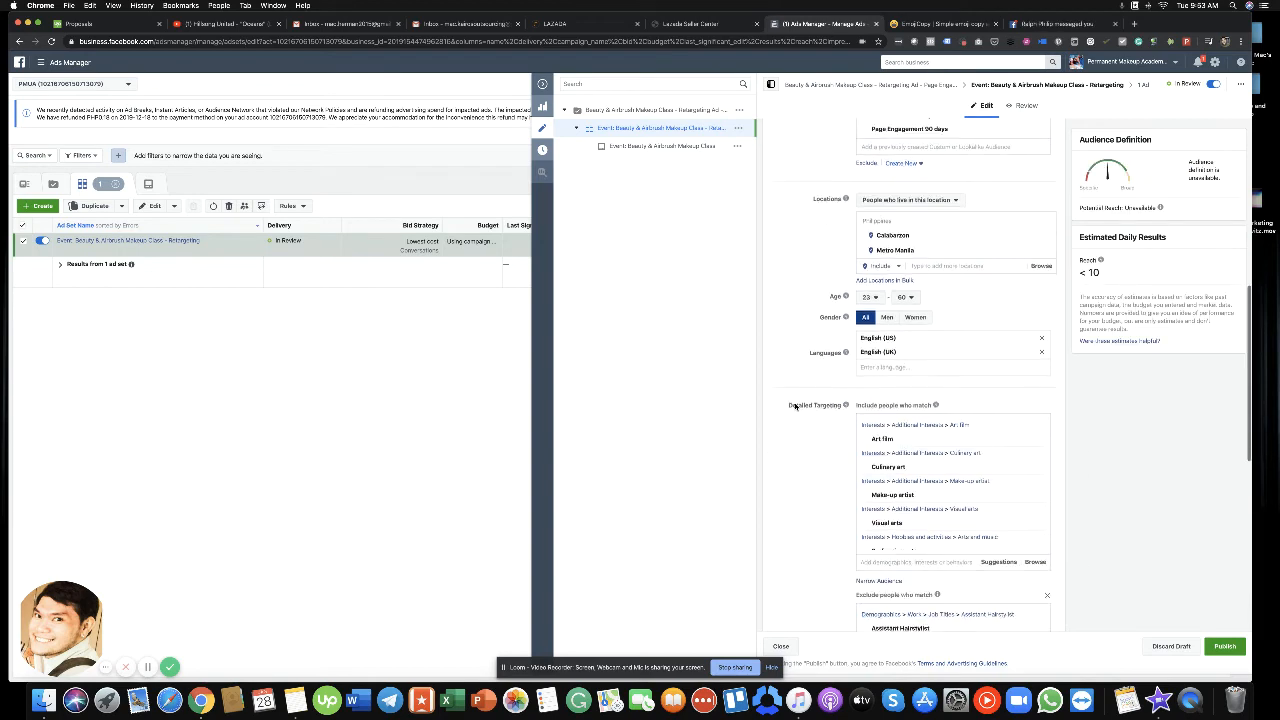
scroll(795, 406, "down", 5)
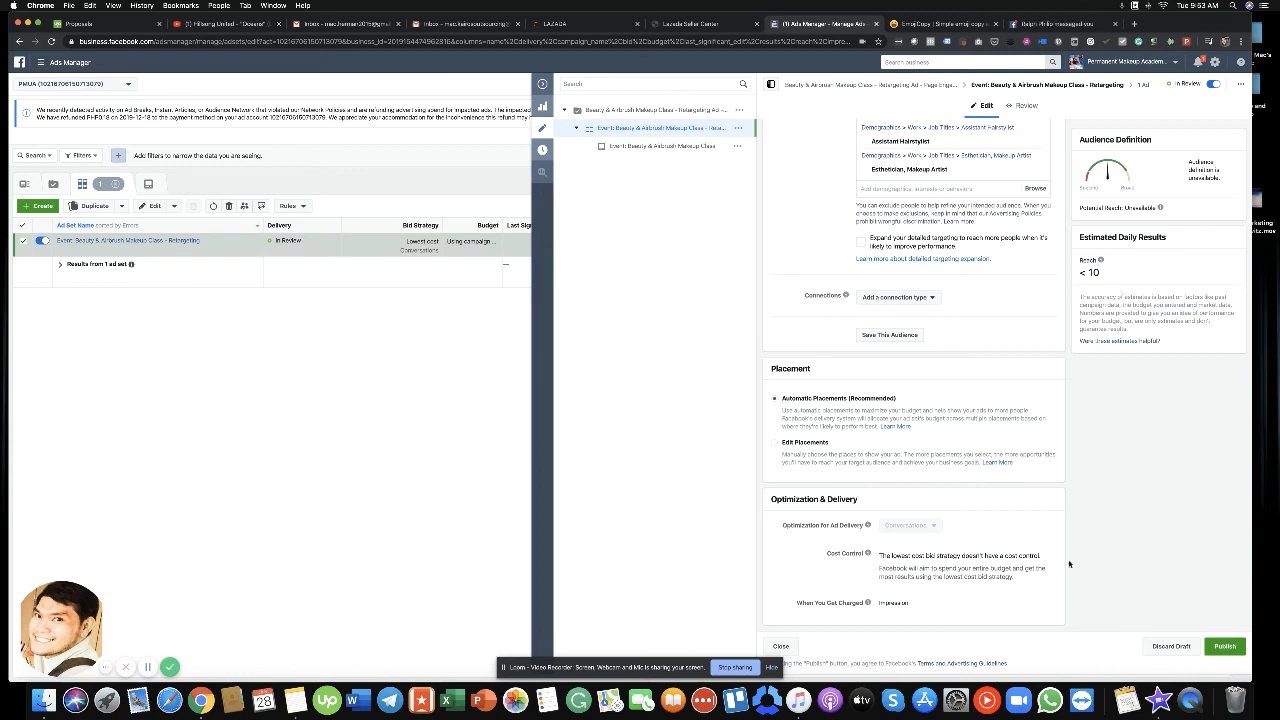
left_click(1190, 647)
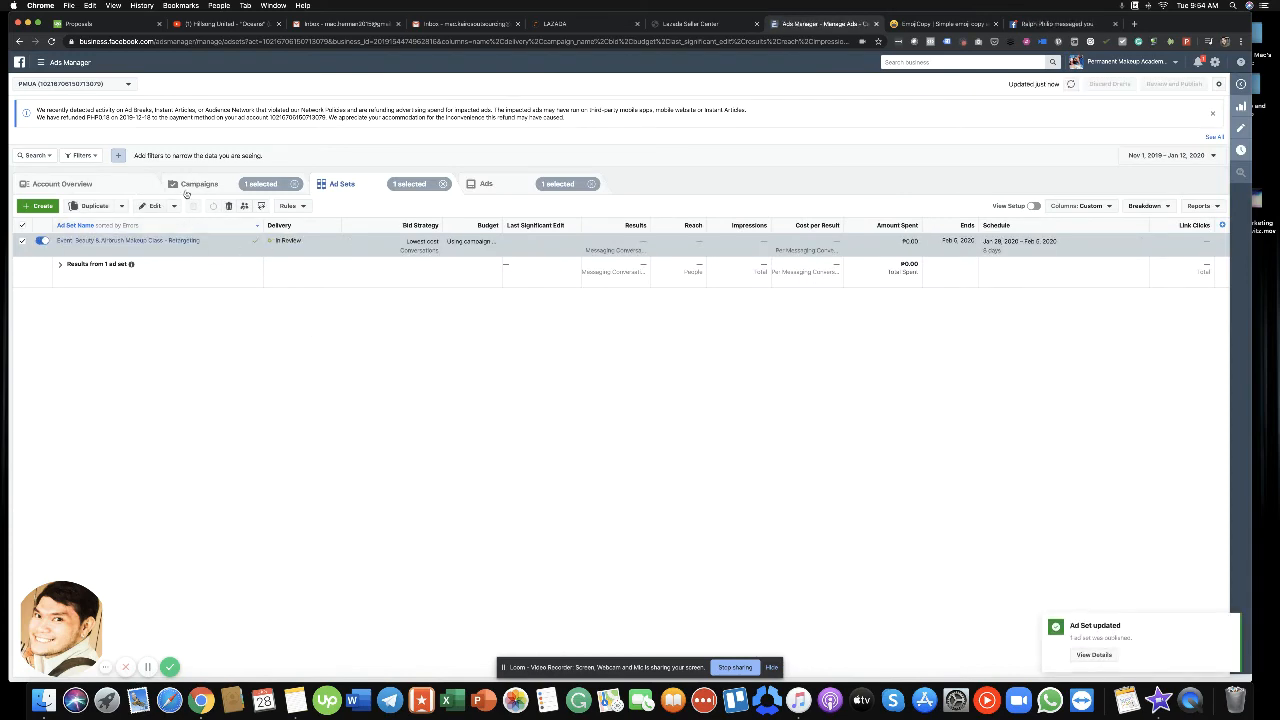
- Check the delivery status of the retargeting campaign, its ad set and its ad
left_click(188, 189)
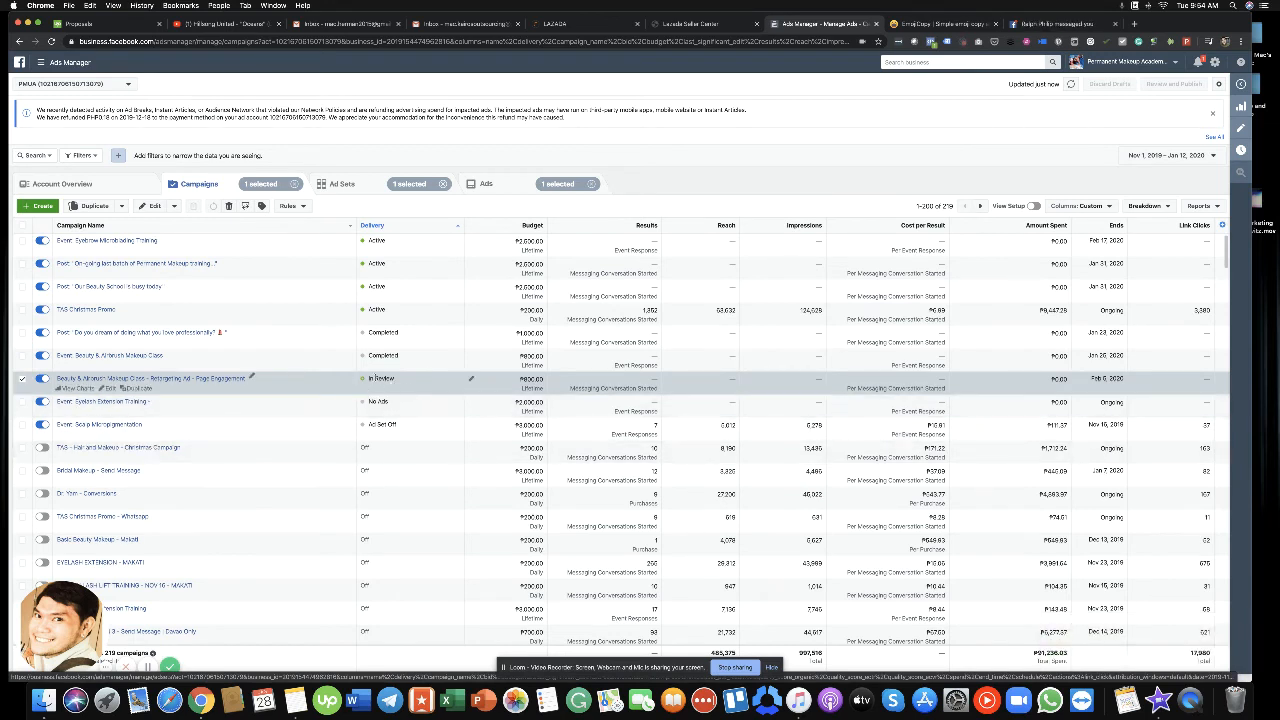
left_click(342, 184)
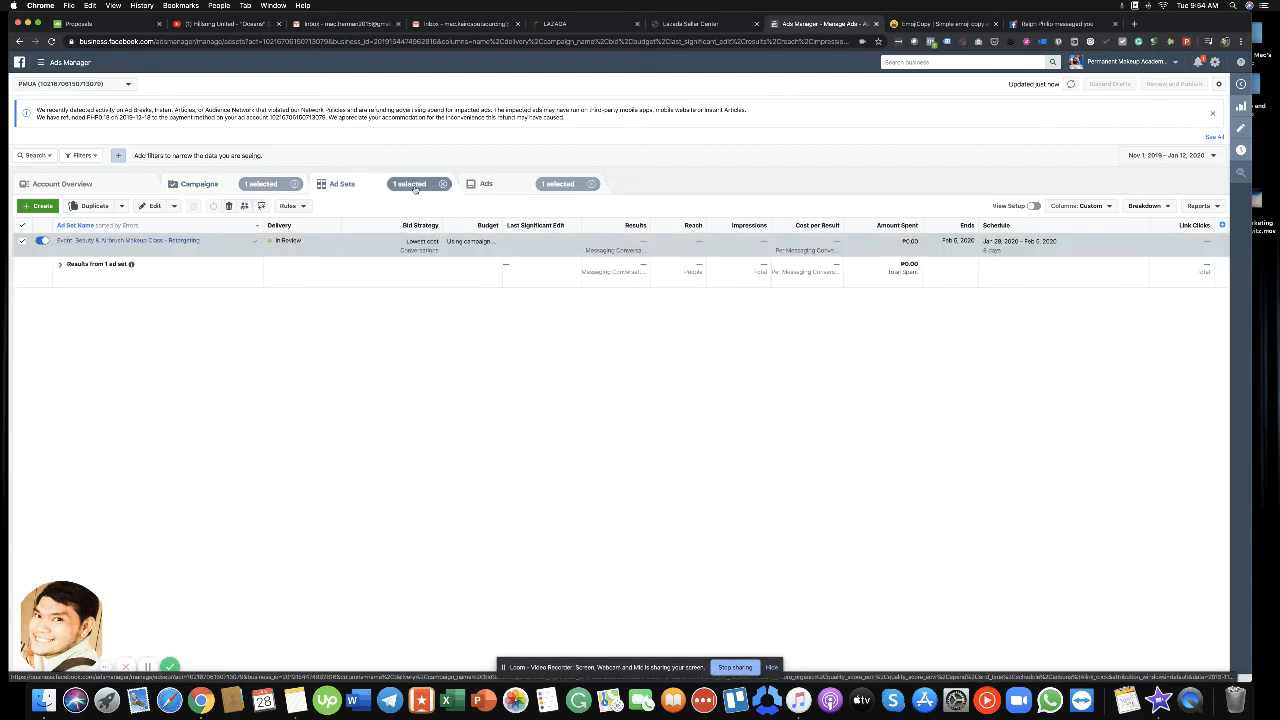
left_click(486, 184)
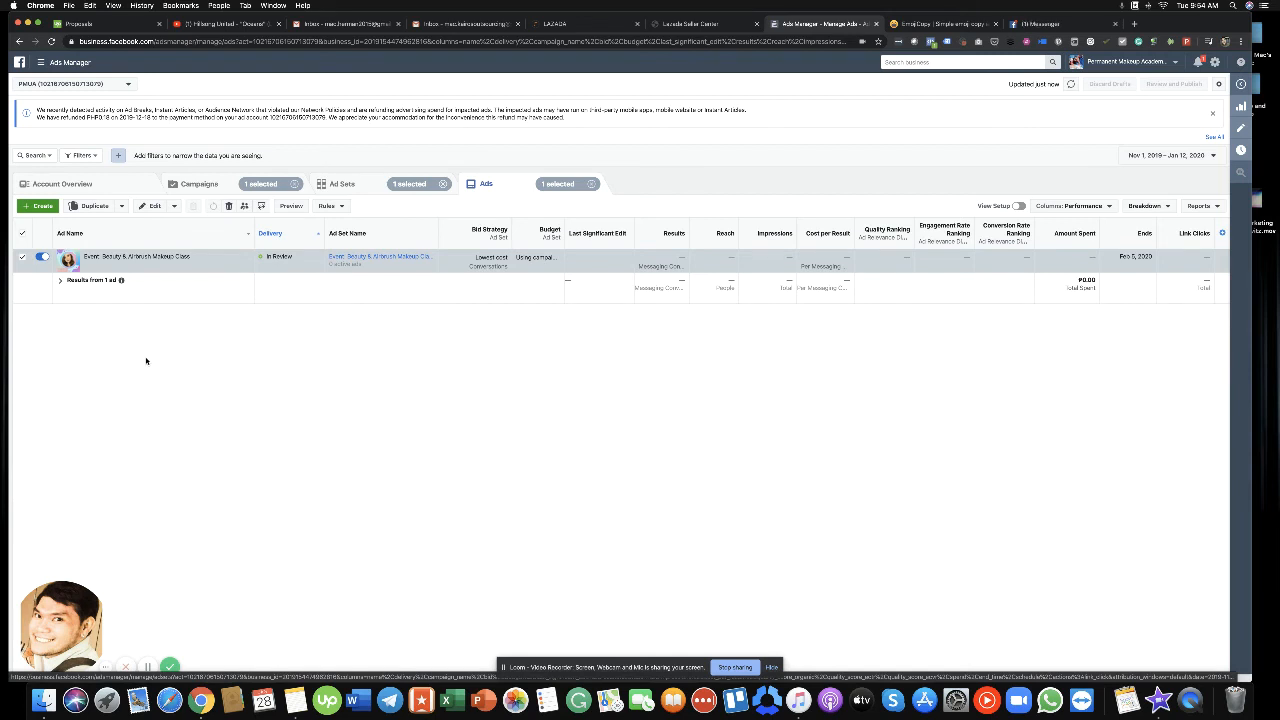
left_click(365, 190)
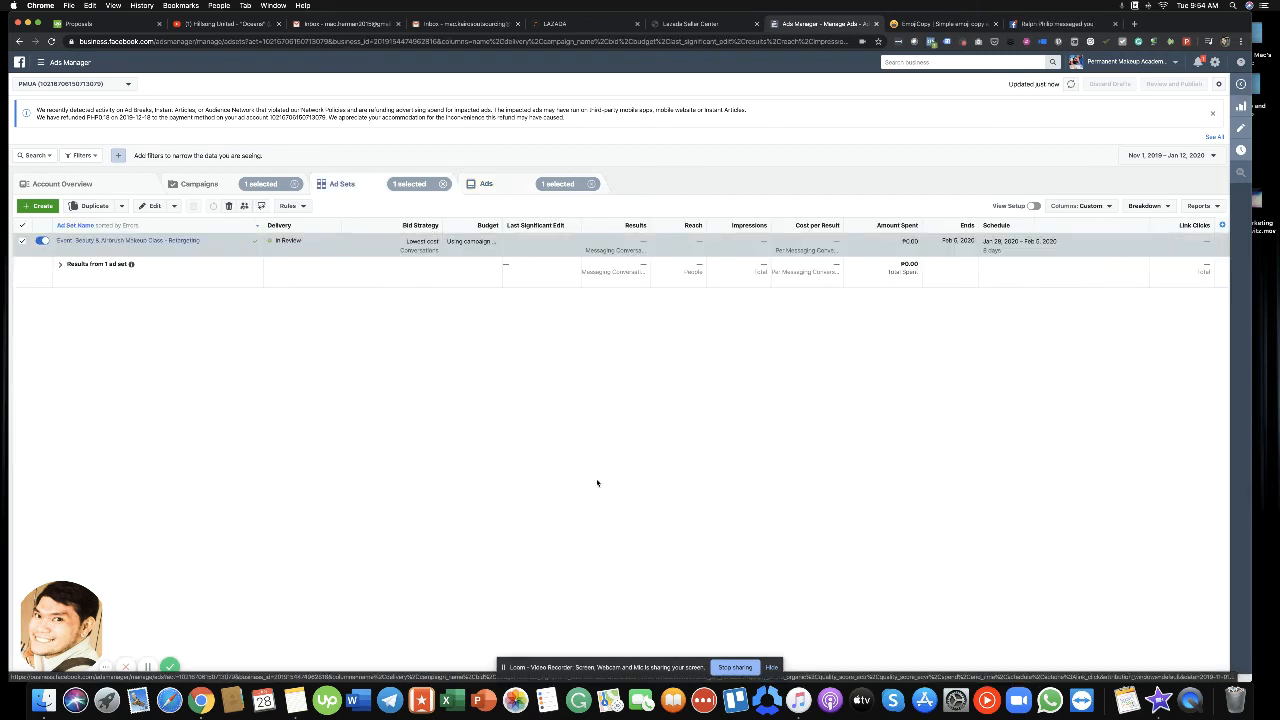